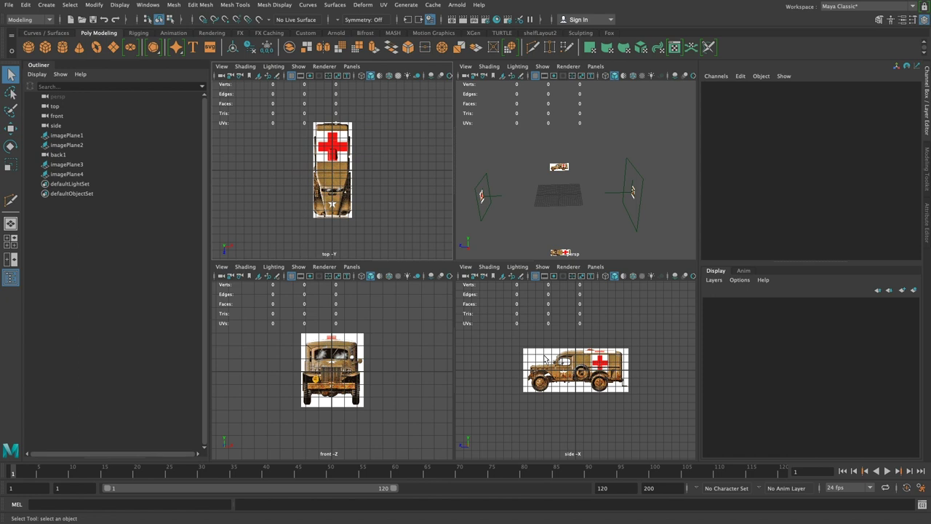
Create a polygon cylinder in the side view and set its Rotate Z to 90
scroll(354, 328, down, 5)
alt+right_drag(337, 376, 498, 414)
alt+middle_drag(501, 409, 518, 351)
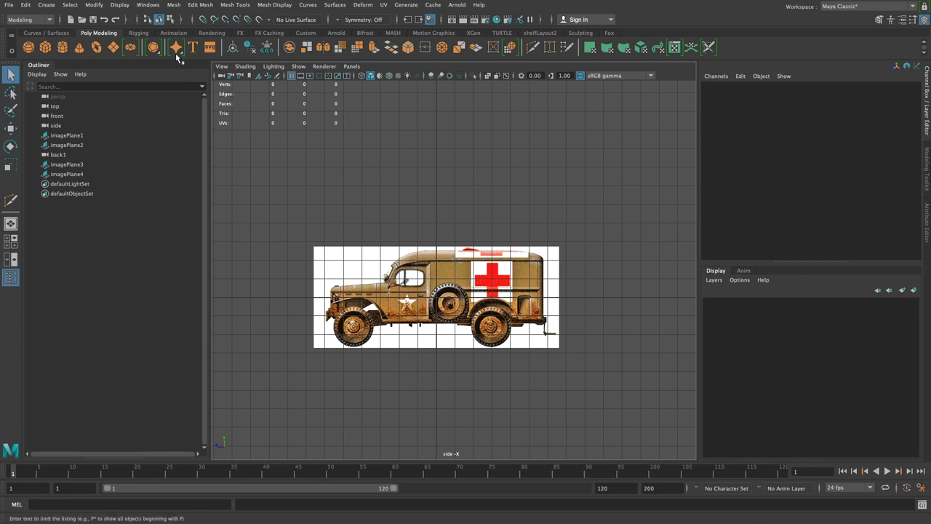
click(62, 47)
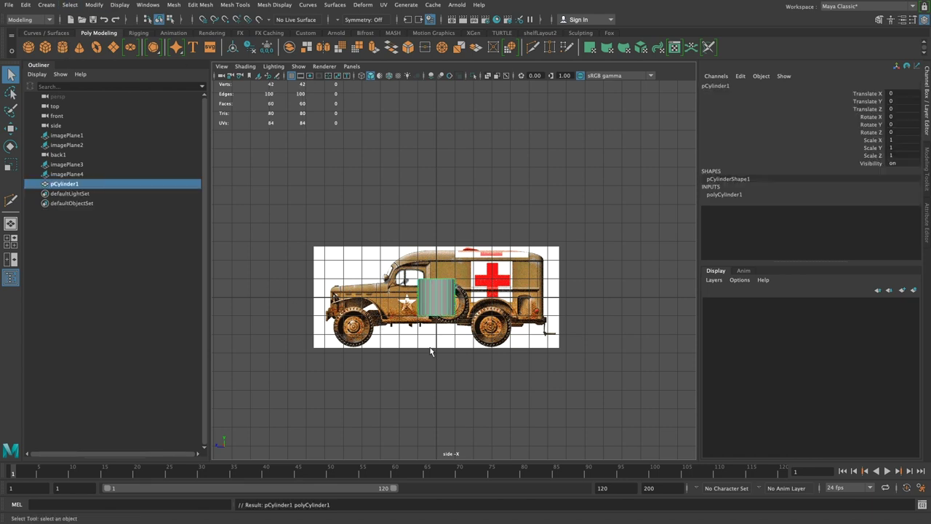
key(e)
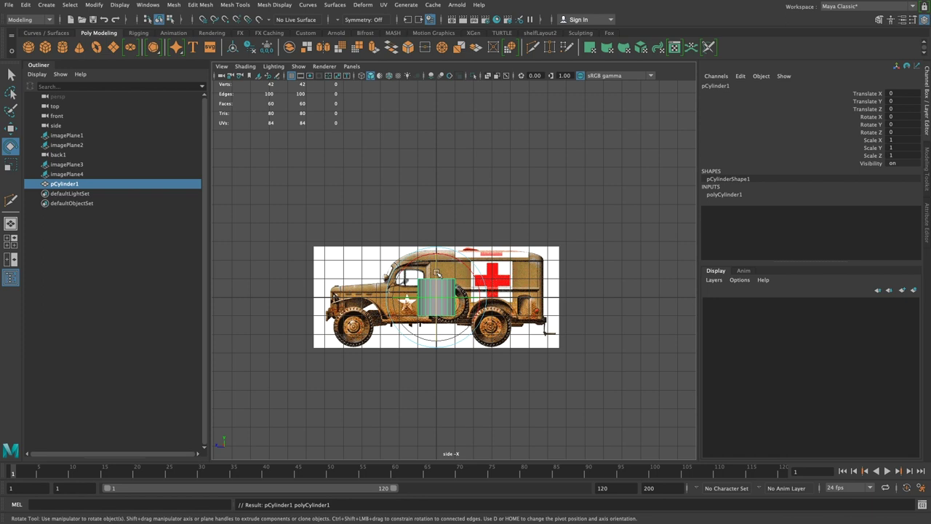
drag(436, 273, 433, 320)
click(900, 132)
text(90)
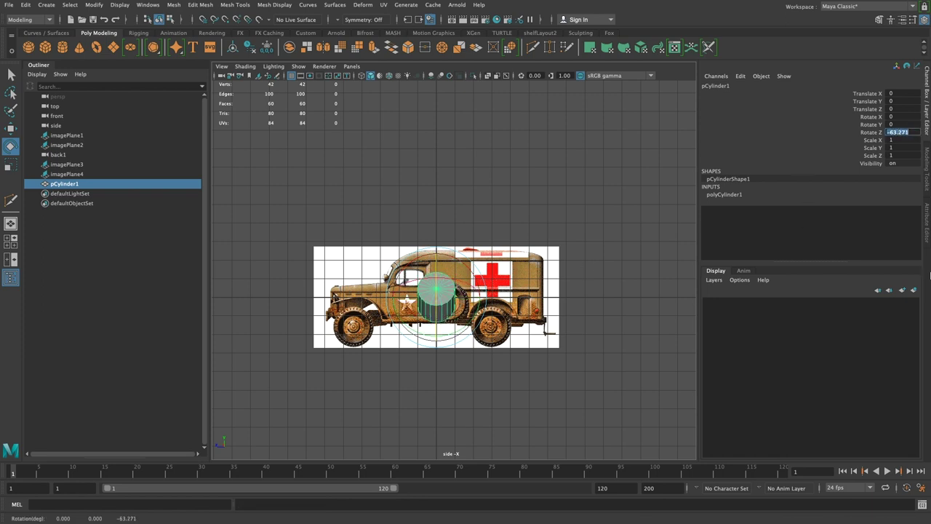
key(Return)
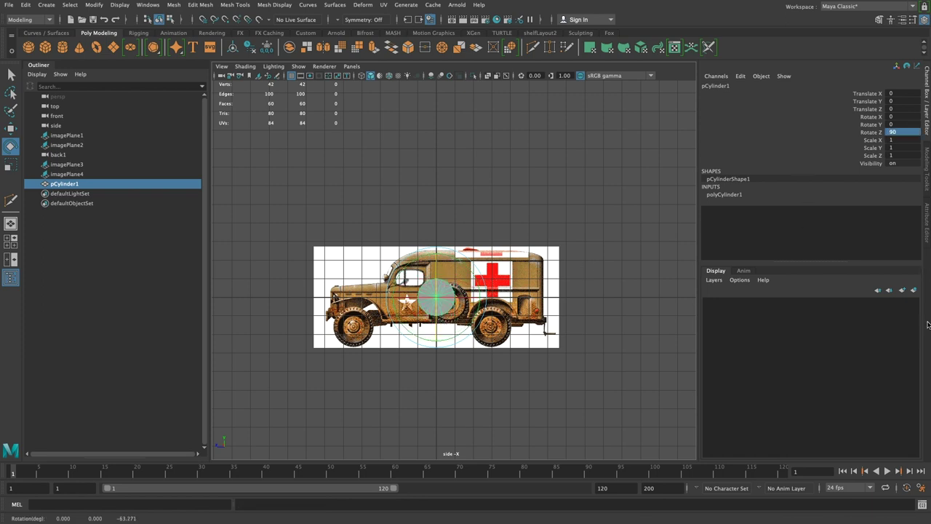
Set the cylinder's Subdivisions Axis to 12
click(715, 195)
alt+right_drag(532, 215, 652, 321)
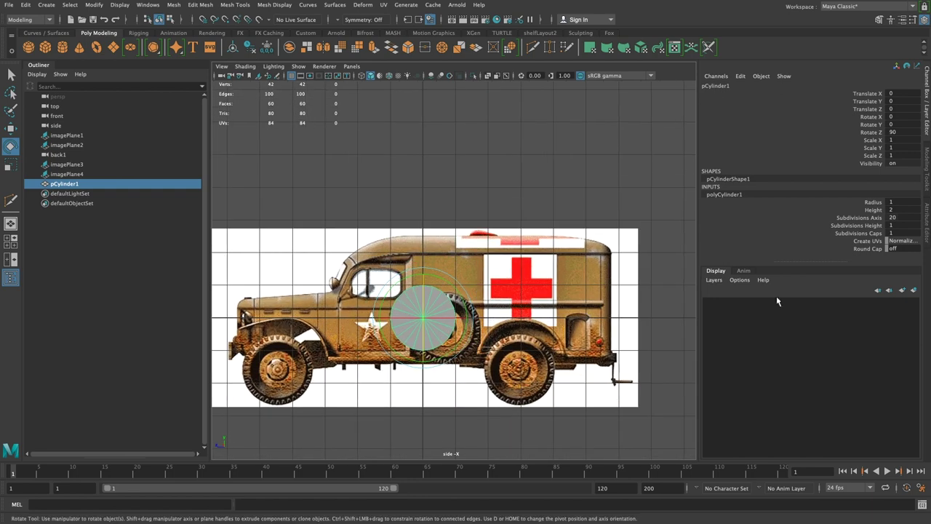
click(871, 218)
middle_drag(499, 214, 449, 203)
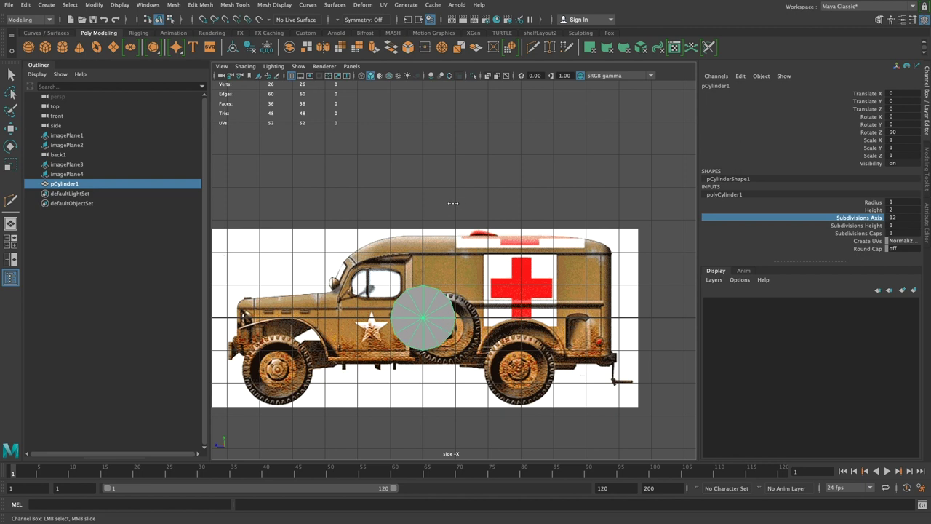
click(478, 182)
click(446, 321)
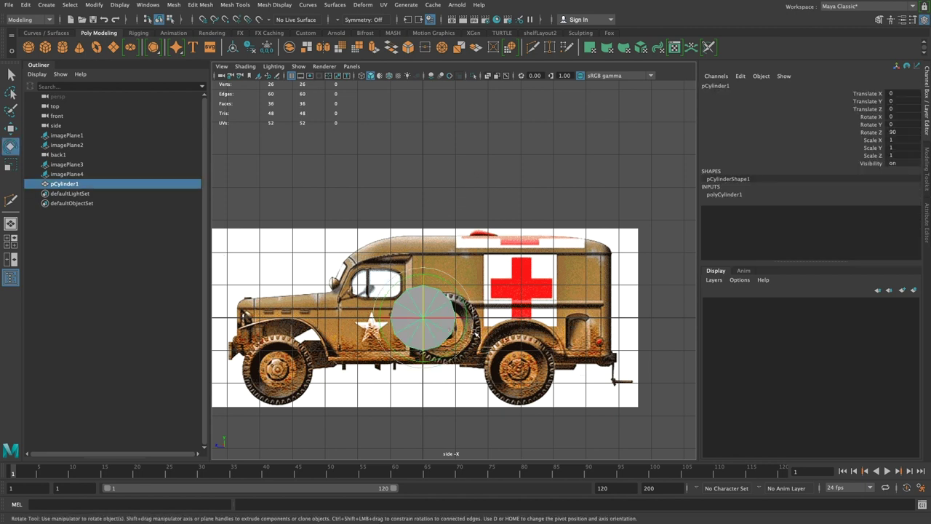
Move the cylinder over the ambulance's rear wheel in the side view and turn on X-Ray shading
key(w)
drag(380, 319, 477, 320)
drag(525, 282, 527, 326)
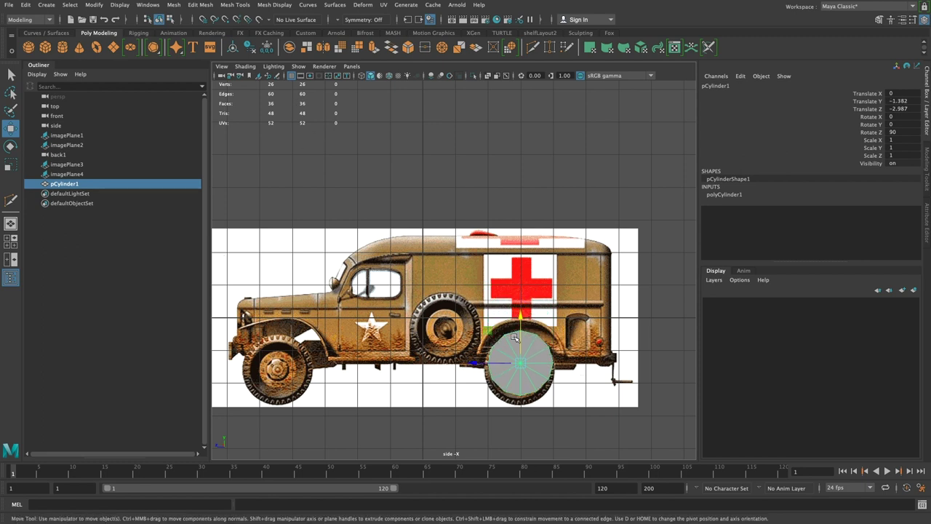
click(251, 67)
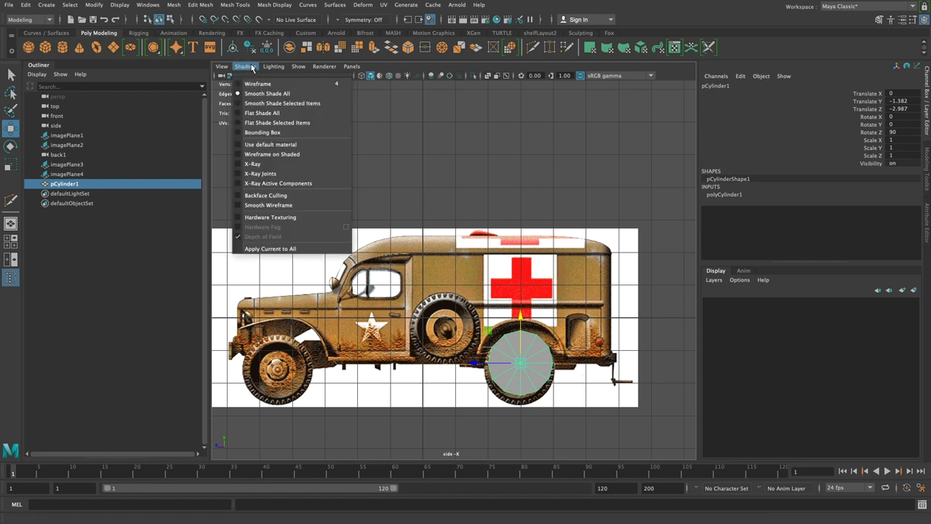
click(291, 165)
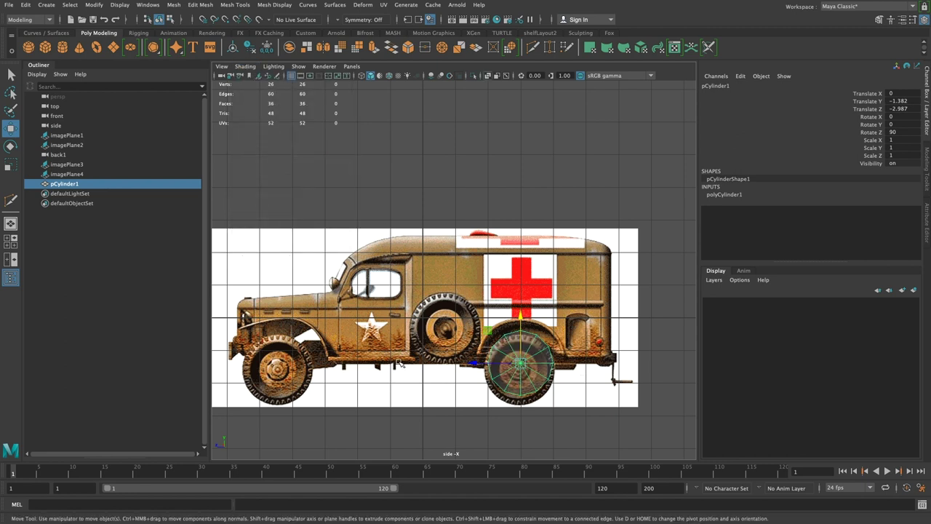
Scale the cylinder uniformly to about 1.4 and adjust its Translate Z to about -3.004 to fit the rear wheel arch
ctrl+right_drag(440, 378, 489, 378)
alt+middle_drag(489, 378, 467, 358)
scroll(467, 357, up, 2)
key(r)
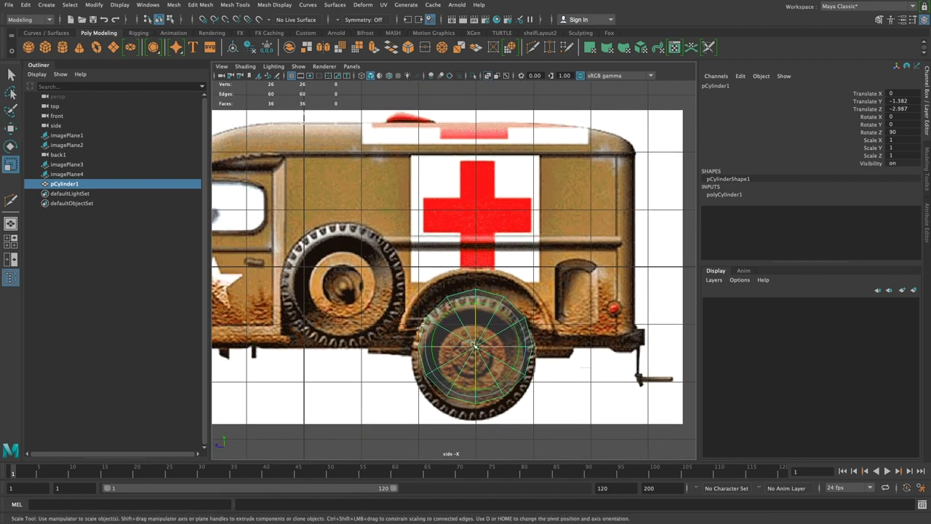
mouse_move(473, 348)
mouse_down()
mouse_move(505, 365)
mouse_move(459, 346)
mouse_up()
key(w)
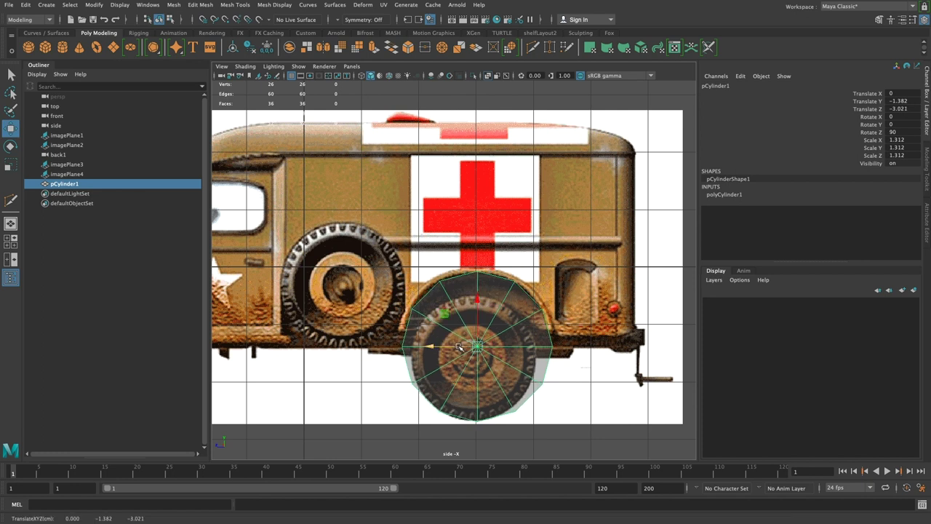
key(e)
key(r)
drag(476, 347, 459, 347)
key(w)
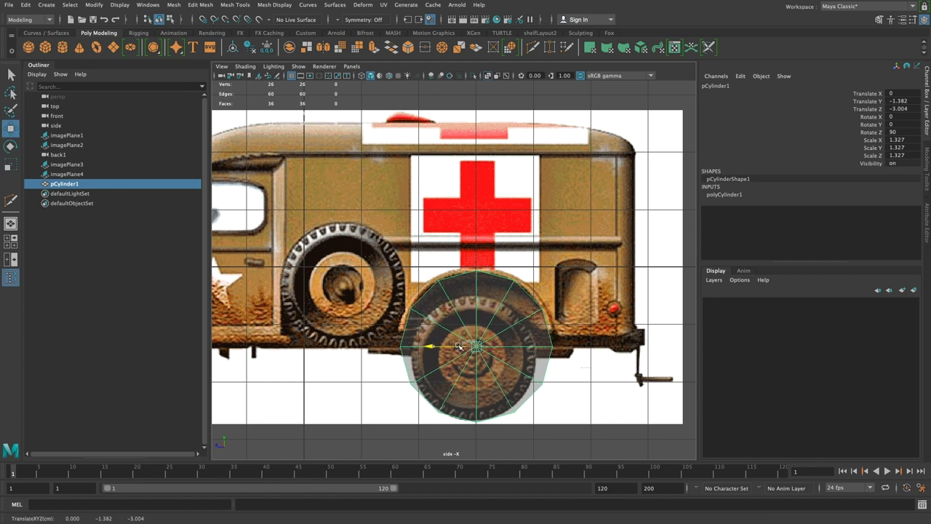
drag(459, 345, 460, 345)
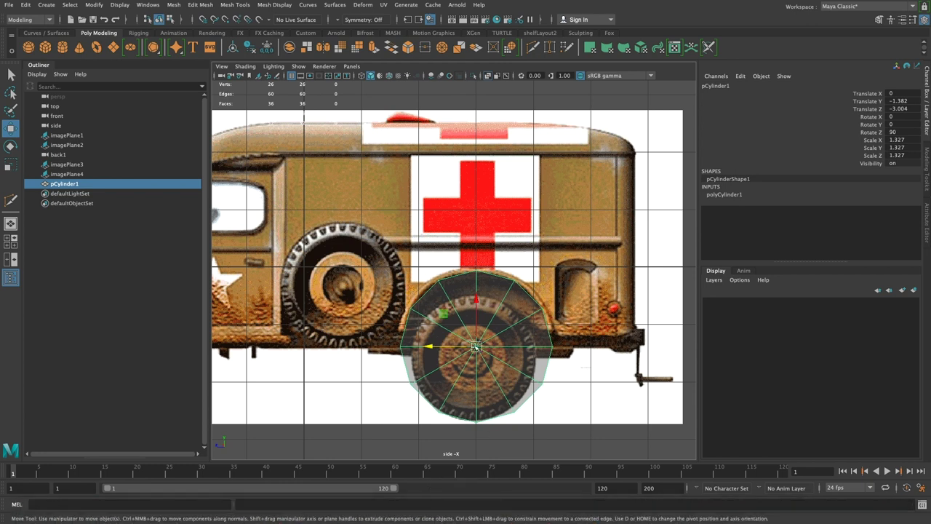
key(r)
drag(476, 347, 487, 352)
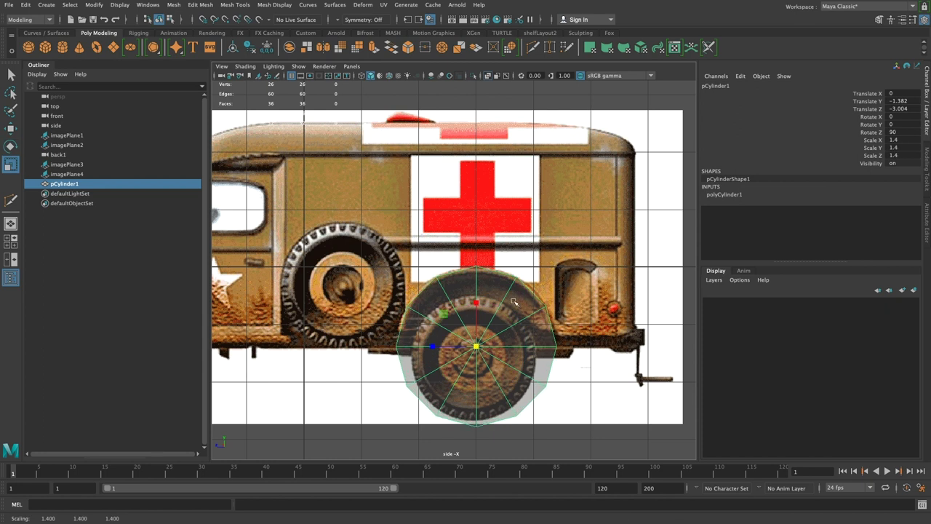
Delete the cylinder's end cap faces and the lower half of its side faces, leaving an arch
click(312, 364)
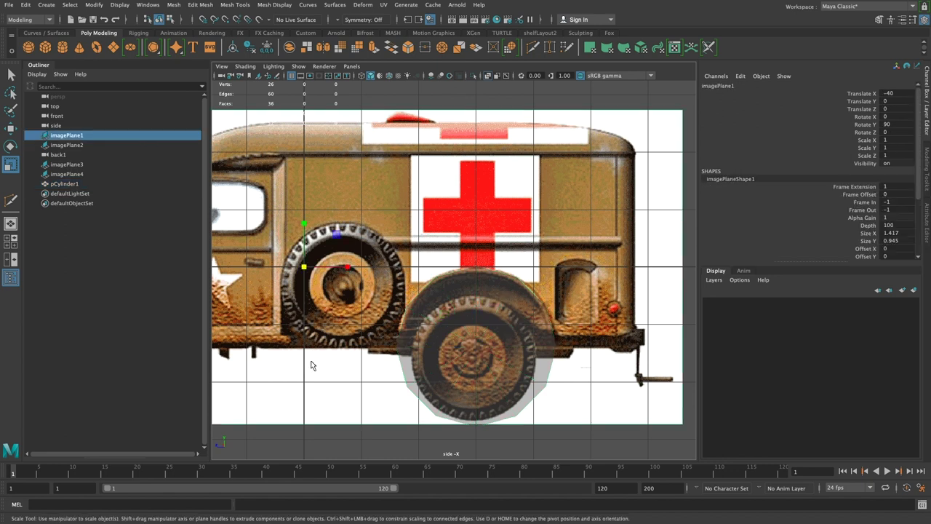
click(503, 322)
right_drag(497, 326, 495, 262)
drag(429, 313, 507, 367)
key(Delete)
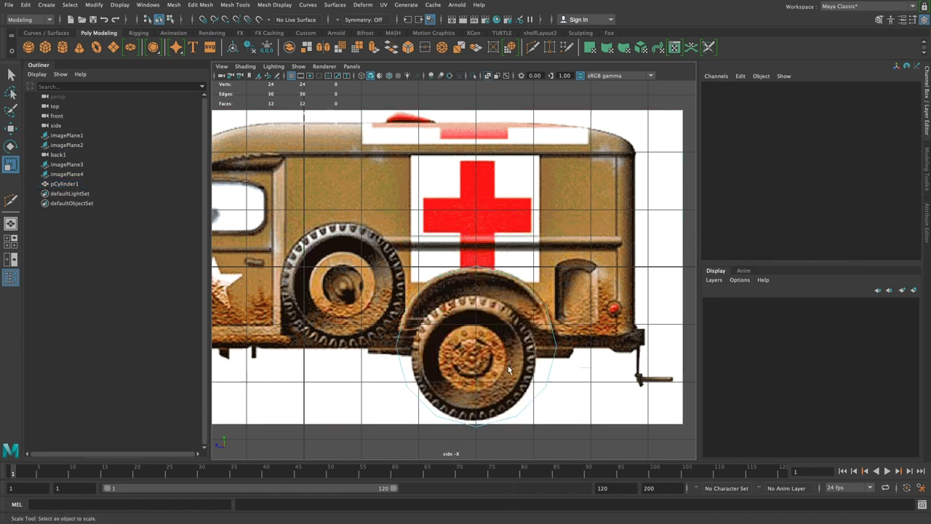
drag(574, 440, 317, 363)
key(Delete)
Select all faces of the wheel arch in the perspective view and reverse their normals
key(space)
key(space)
alt+drag(457, 230, 575, 296)
alt+right_drag(385, 320, 422, 339)
alt+middle_drag(422, 339, 434, 280)
alt+right_drag(435, 280, 328, 260)
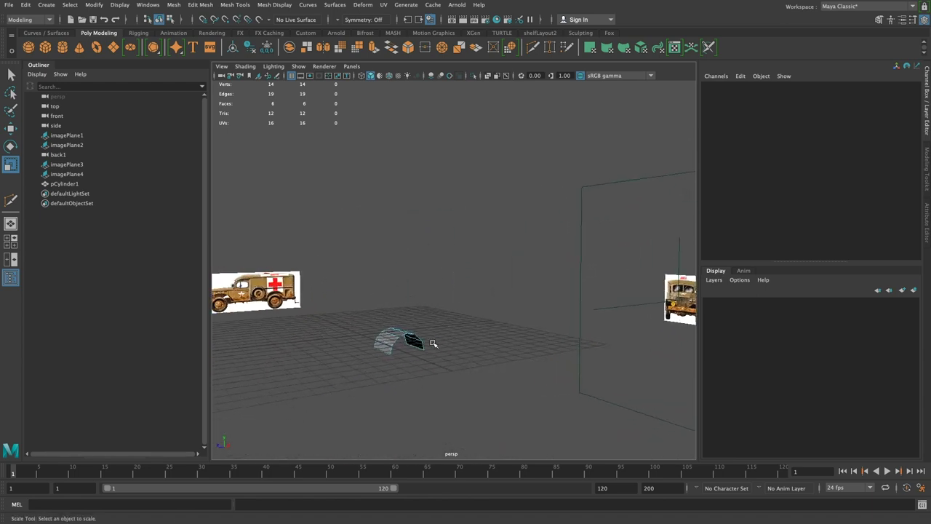
key(space)
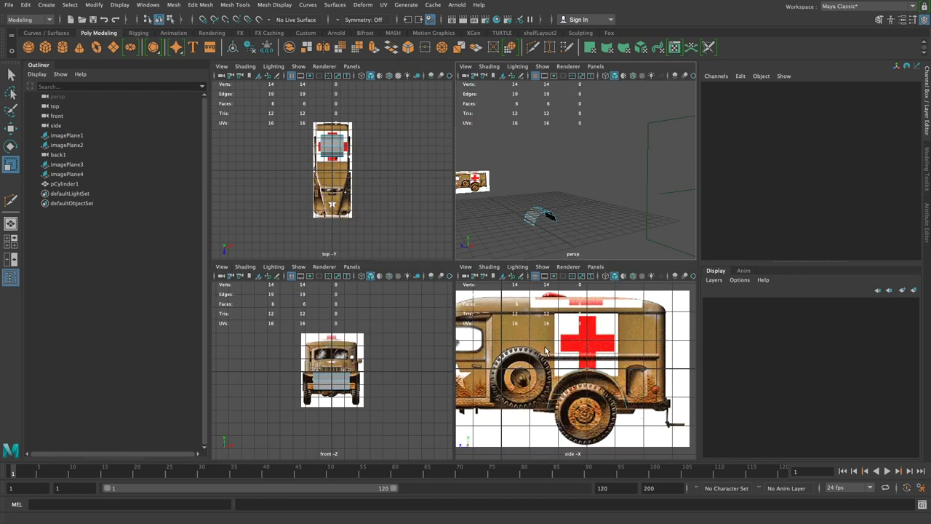
key(space)
key(space)
key(space)
alt+drag(501, 262, 457, 354)
right_drag(457, 355, 454, 265)
click(474, 356)
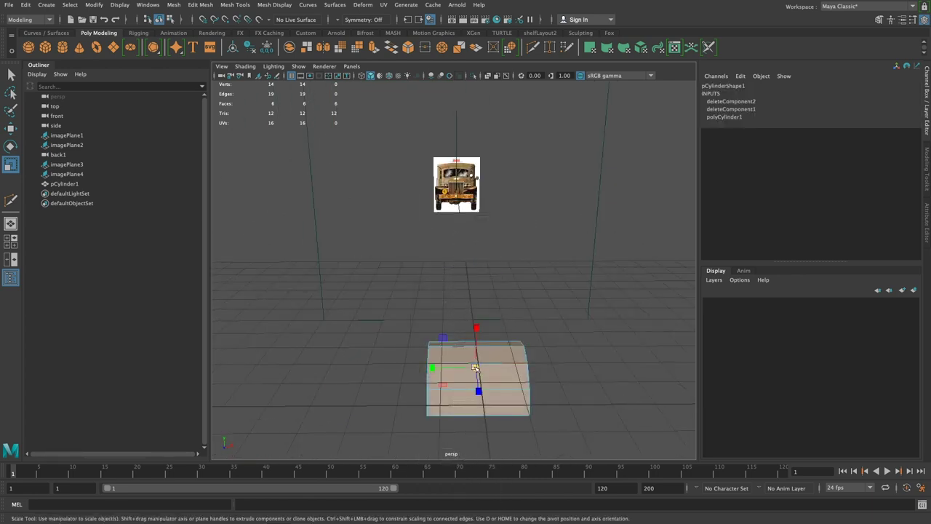
key(space)
click(455, 386)
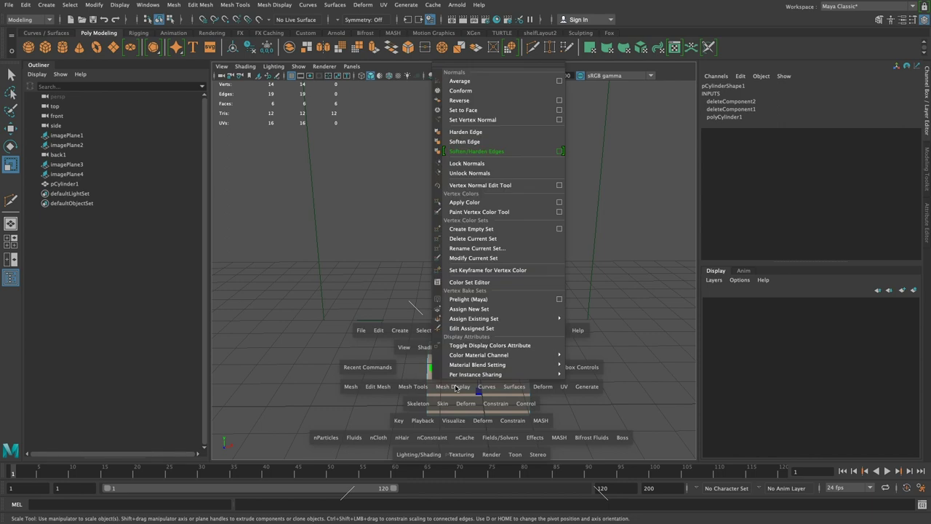
click(492, 99)
alt+drag(566, 362, 537, 269)
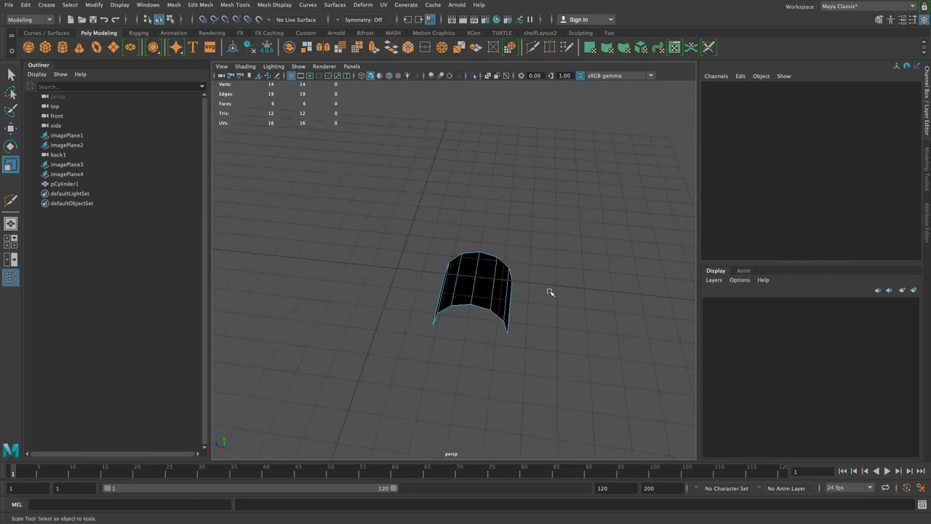
alt+drag(456, 348, 524, 251)
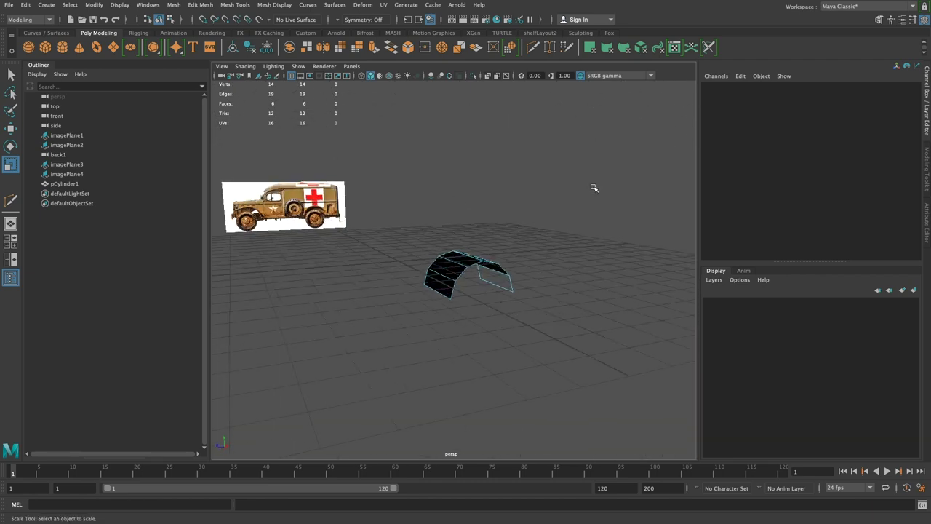
Select the six border edges along one side of the arch and extrude them outward into a band of side faces
key(space)
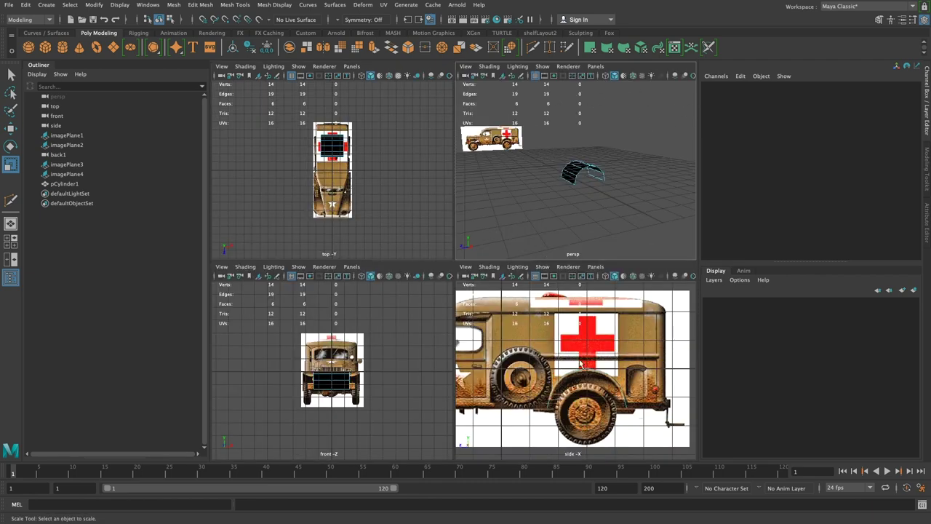
alt+right_drag(486, 168, 571, 174)
click(571, 202)
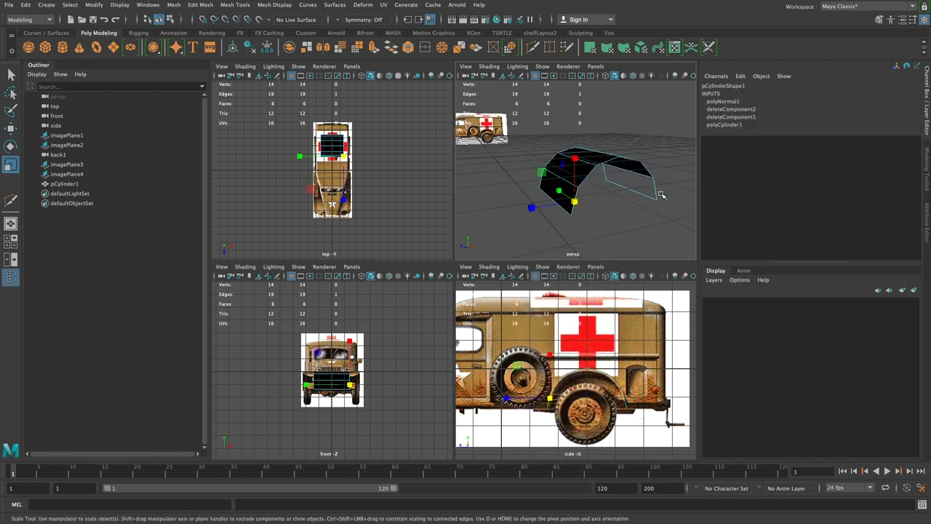
shift+double_click(657, 192)
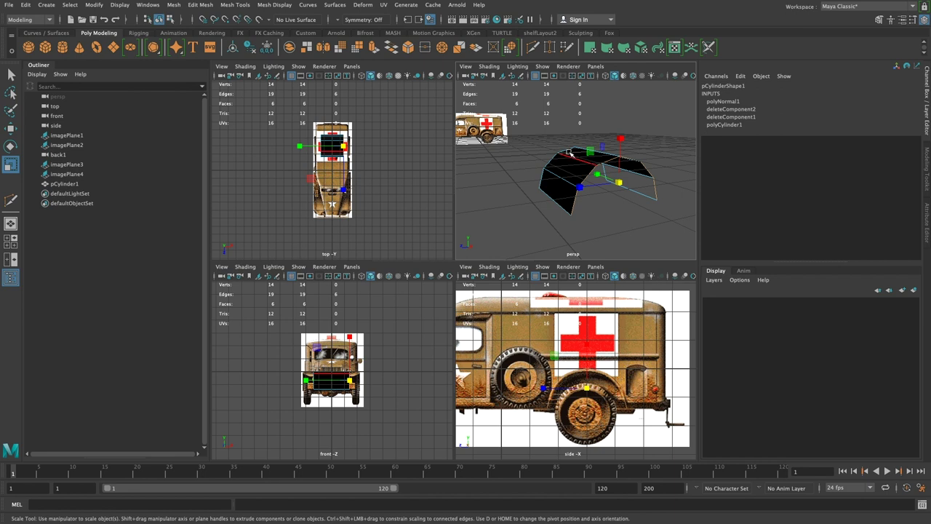
alt+drag(550, 221, 534, 213)
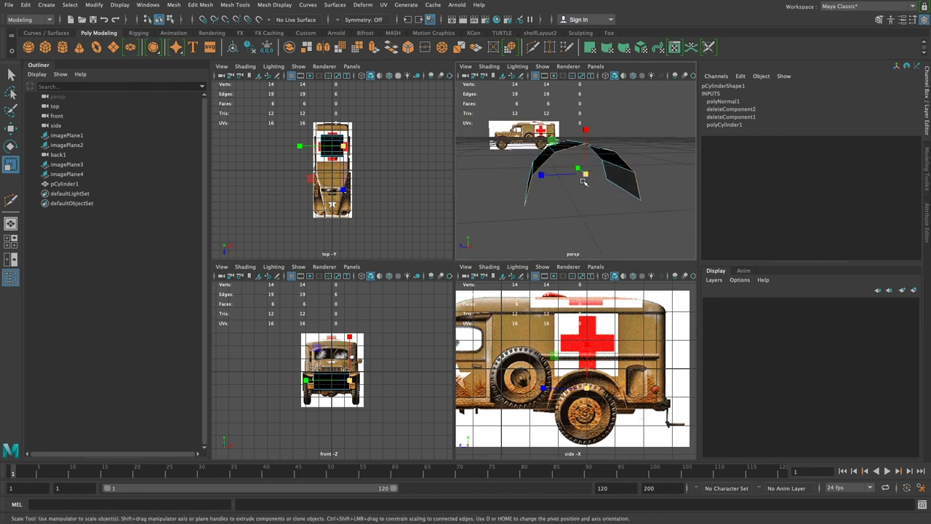
shift+right_drag(585, 173, 588, 197)
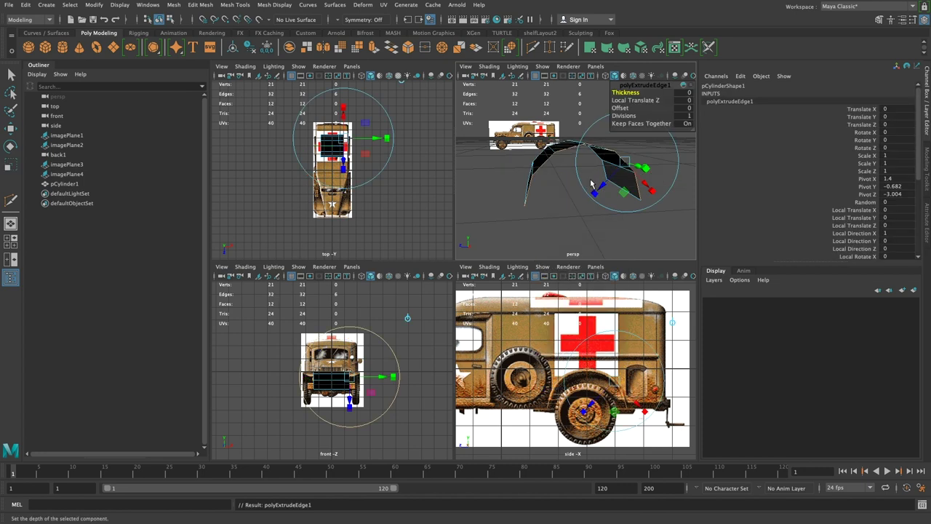
drag(639, 169, 646, 142)
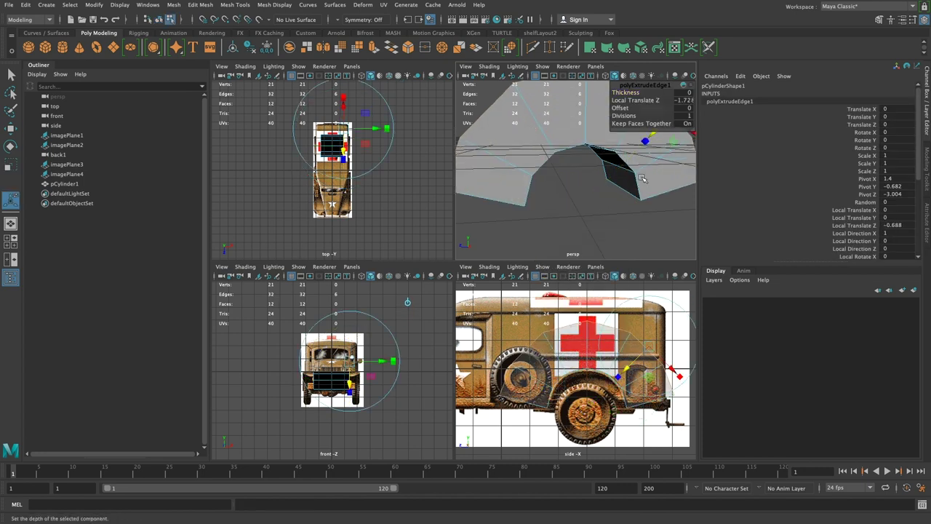
click(583, 236)
In the side view, move the extruded band's lowest rear vertex level with the arch's bottom and onto the body's rear edge
key(space)
key(space)
key(space)
scroll(613, 355, up, 1)
alt+middle_drag(613, 356, 532, 361)
right_click(538, 311)
right_drag(538, 311, 492, 234)
drag(544, 317, 588, 344)
key(w)
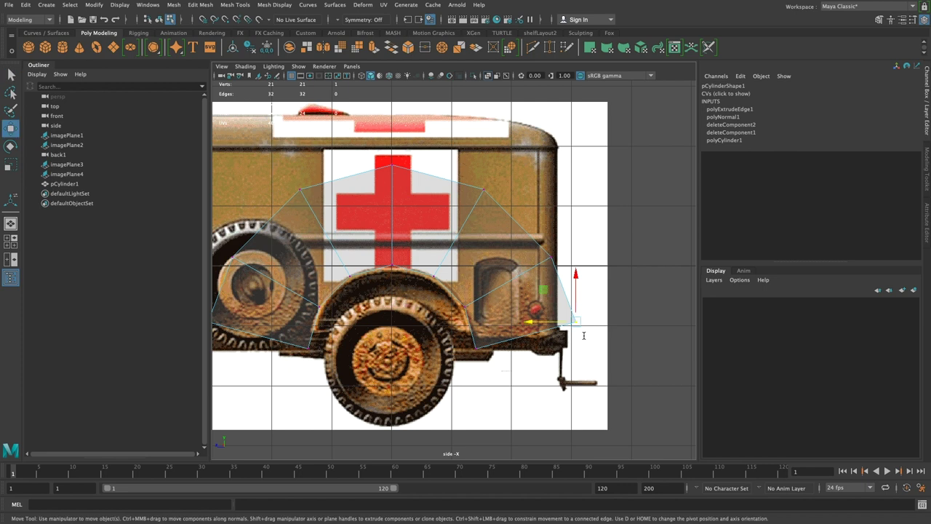
drag(577, 279, 578, 306)
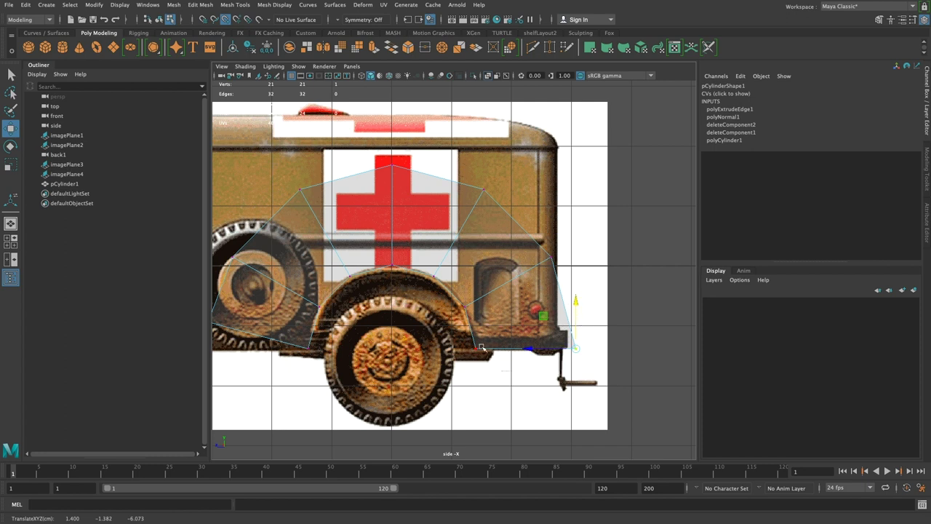
drag(528, 349, 512, 350)
middle_drag(513, 352, 511, 353)
Align the next rear vertex with the body's rear edge and move the vertex above it to the body's upper rear corner
click(539, 269)
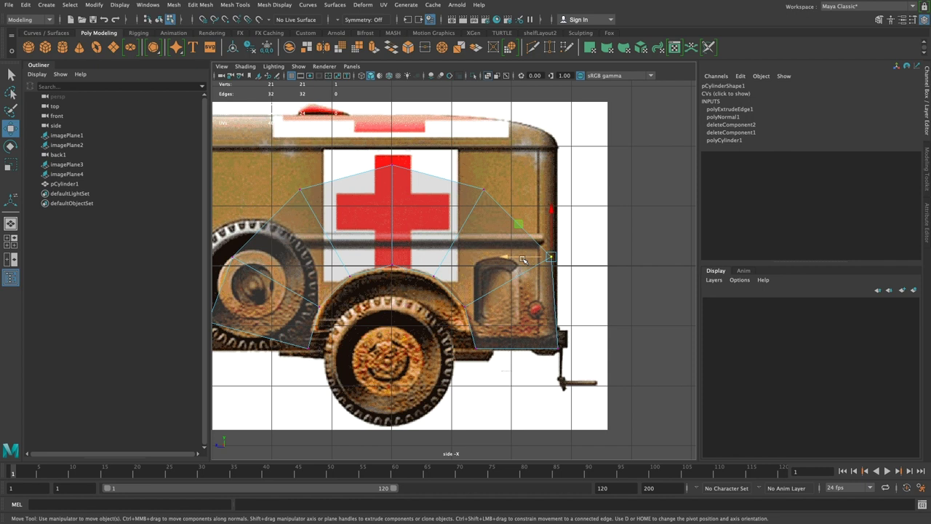
key(v)
drag(523, 258, 569, 256)
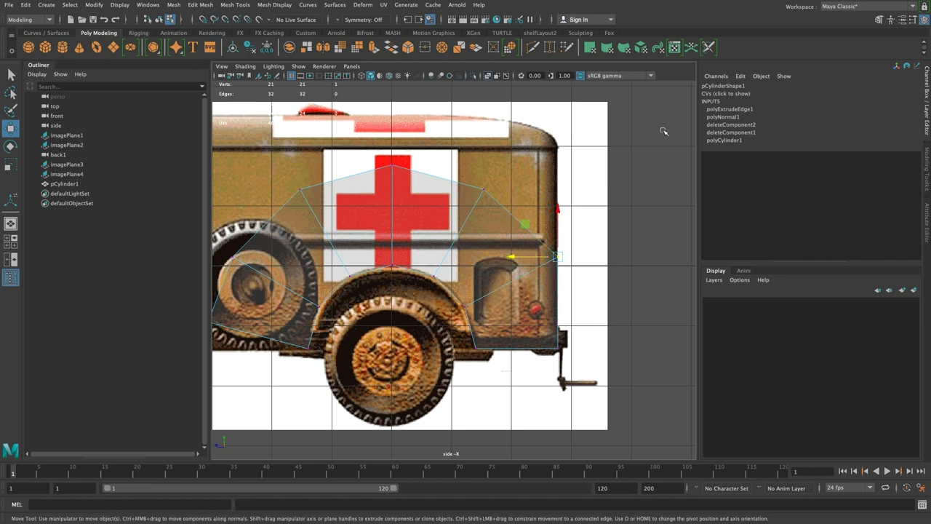
drag(494, 179, 571, 128)
key(v)
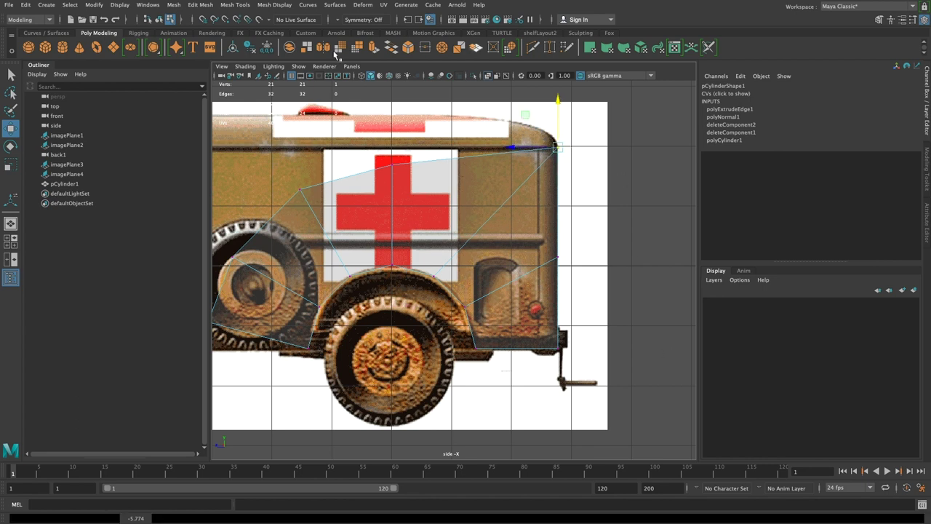
Raise the top middle vertex to the body's upper trim line and move the next forward vertex to the cargo body's upper front corner
alt+middle_drag(481, 189, 548, 198)
drag(432, 157, 456, 148)
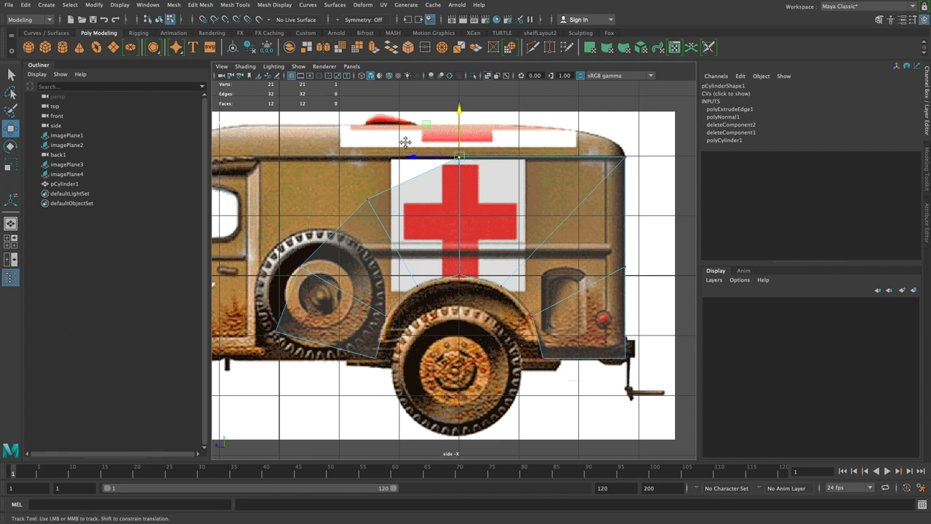
alt+middle_drag(368, 198, 424, 203)
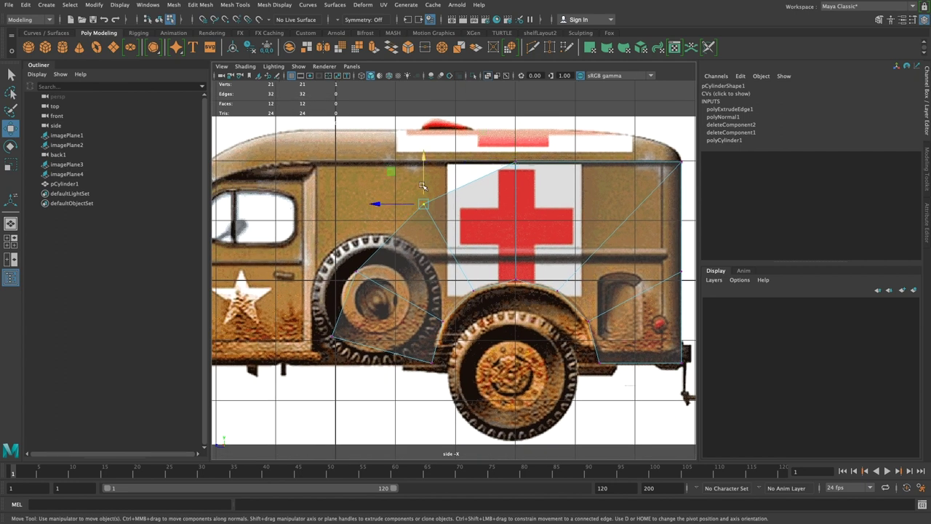
drag(428, 184, 539, 169)
drag(393, 166, 284, 181)
Align the next front vertex with the cargo body's front edge and move the lowest front vertex to the body's lower front corner
click(356, 271)
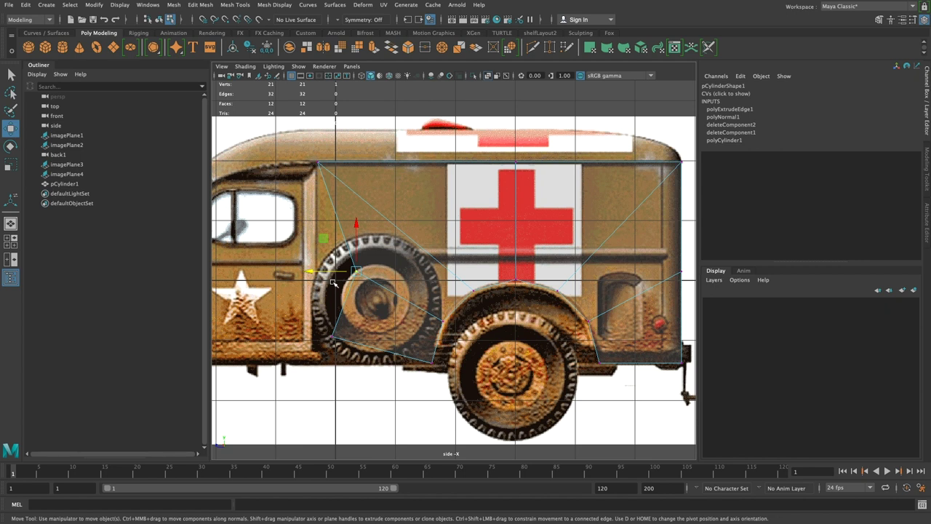
drag(330, 270, 275, 272)
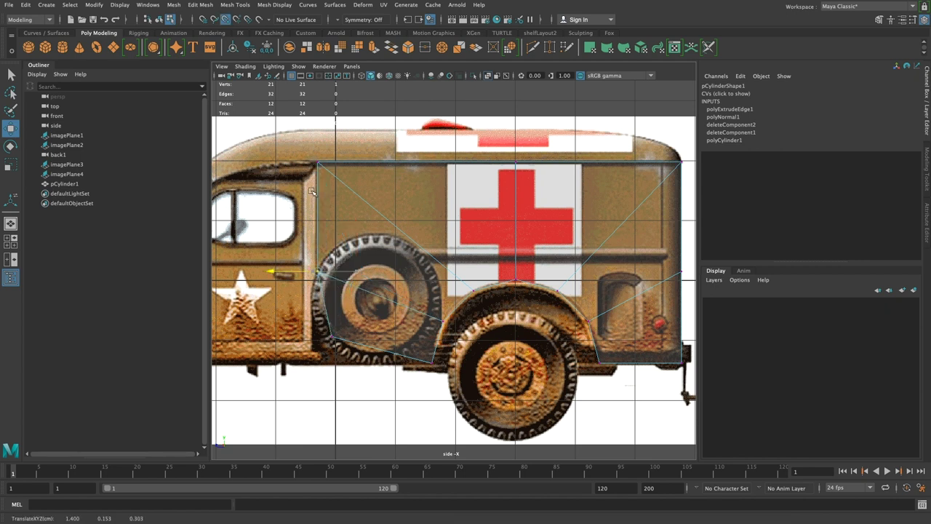
click(330, 345)
drag(316, 338, 312, 400)
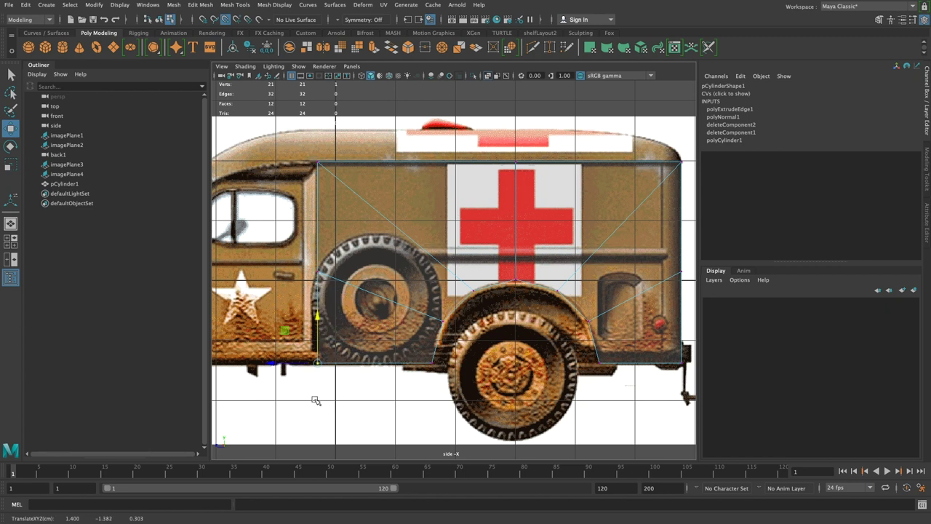
click(424, 364)
In the front view, move the whole mesh sideways to Translate X 0.553 so the side panel lines up with the body's side
key(space)
key(space)
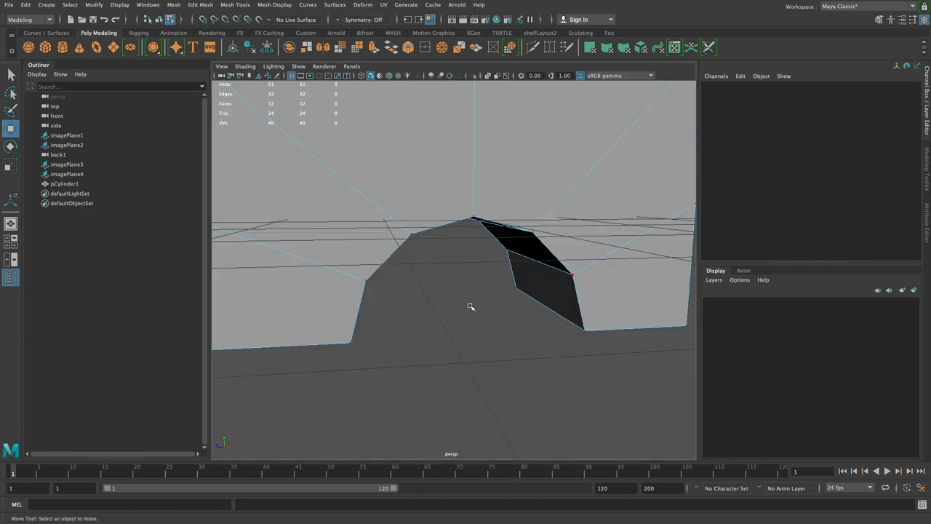
alt+right_drag(508, 325, 304, 271)
alt+drag(304, 271, 313, 305)
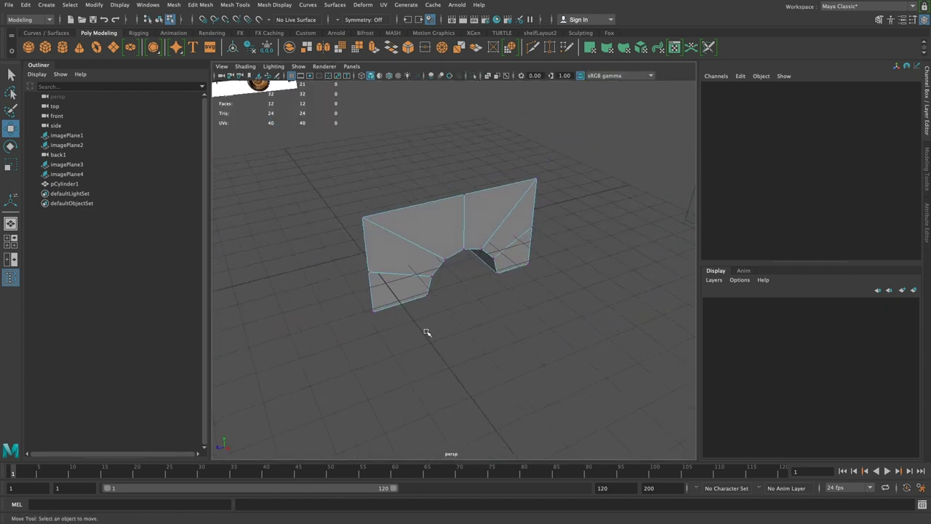
alt+drag(489, 374, 460, 175)
alt+drag(370, 189, 502, 261)
key(space)
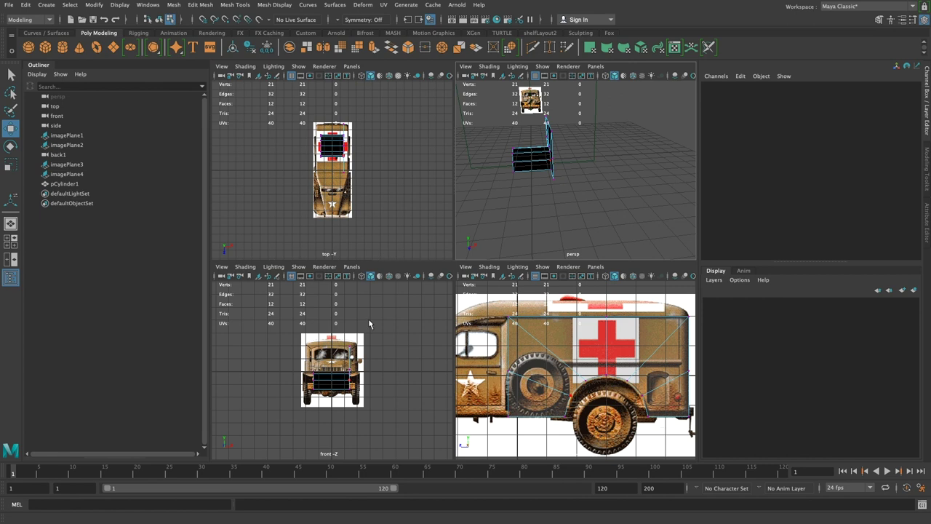
key(space)
right_drag(323, 242, 577, 285)
alt+right_drag(434, 234, 507, 314)
right_drag(486, 234, 488, 294)
drag(420, 326, 441, 323)
Select the vertices on the wheel arch's inner end and move them toward the side panel to make the wheel well shallower
key(space)
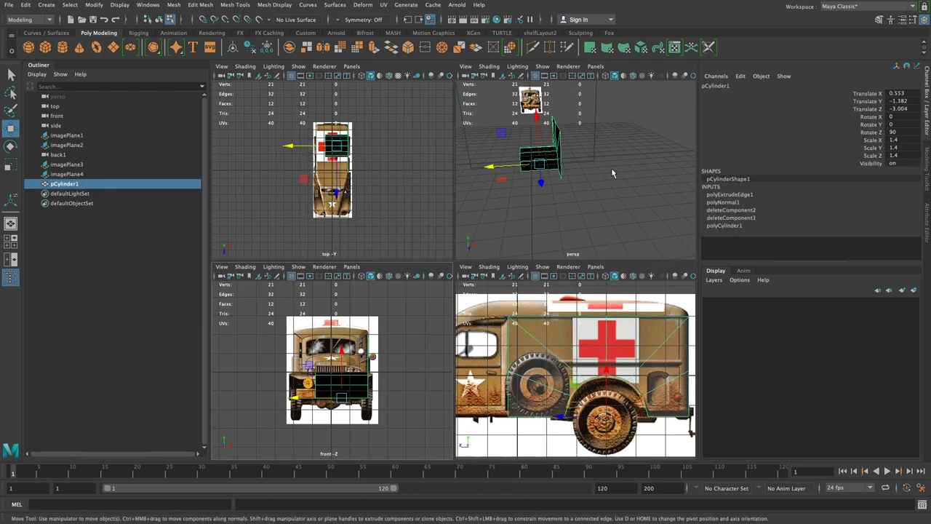
key(space)
click(615, 245)
alt+drag(618, 246, 354, 223)
right_drag(349, 223, 317, 227)
alt+drag(345, 237, 285, 246)
drag(333, 190, 487, 312)
click(384, 284)
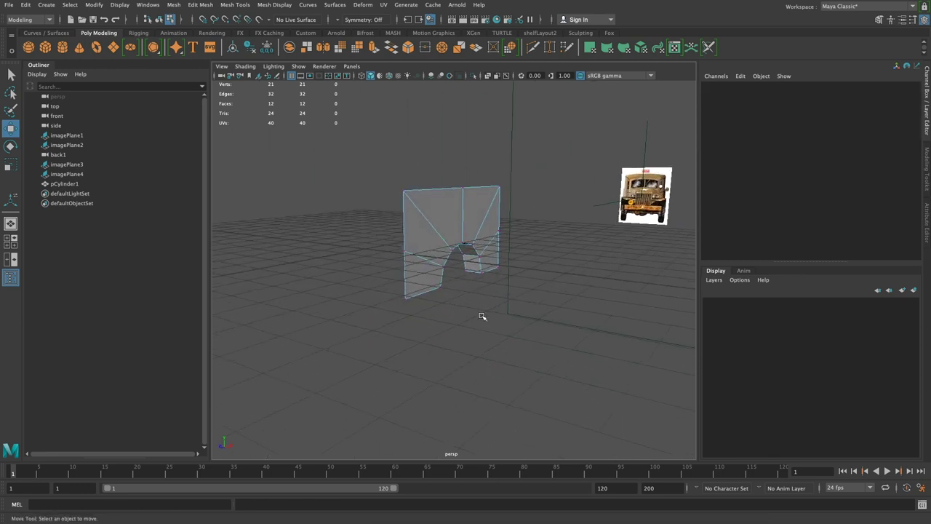
Compare the side panel and shortened wheel arch with the reference images in the side, perspective and top views
key(space)
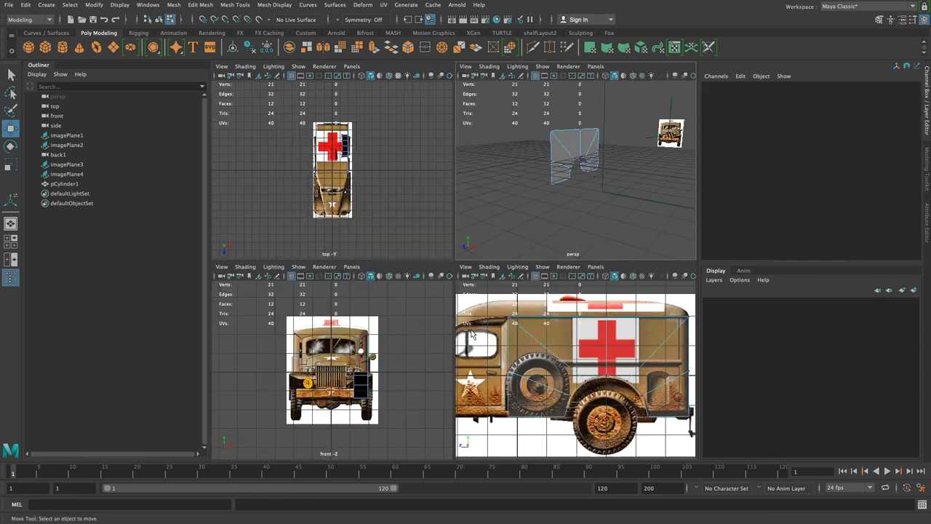
key(space)
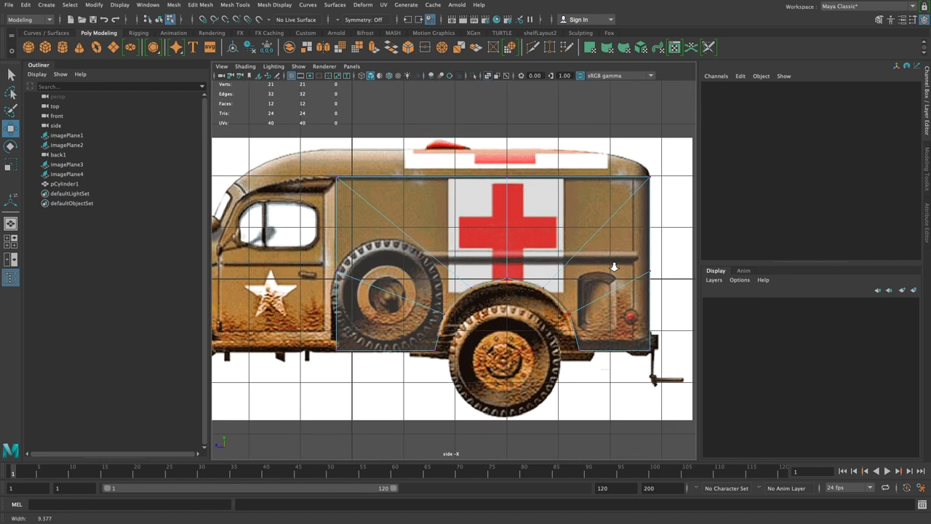
key(space)
key(space)
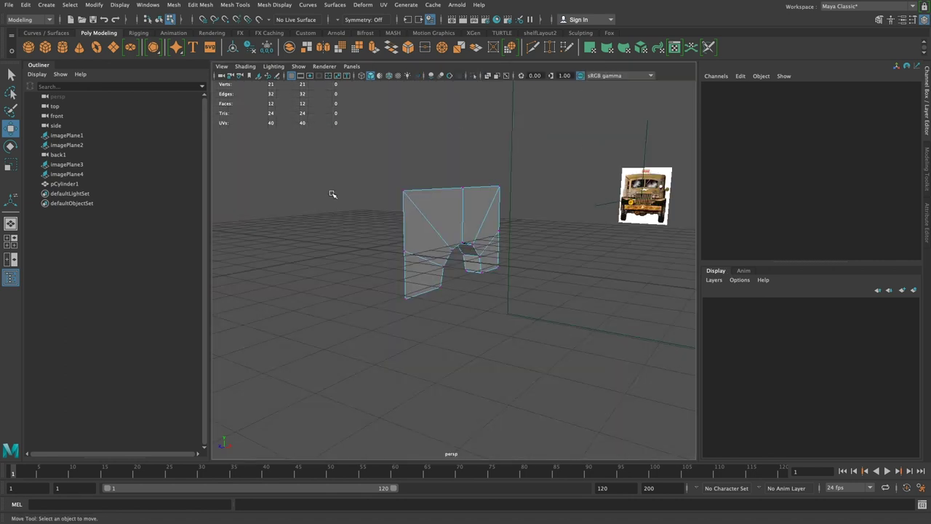
key(space)
key(space)
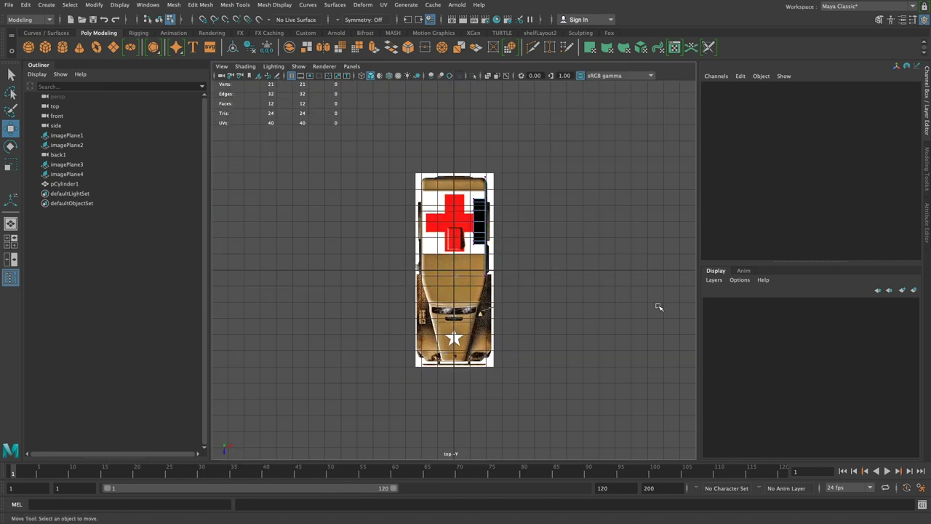
scroll(547, 213, up, 10)
Extrude the side panel's two rear vertical edges by -1.953 in local Z to the vehicle's centre line, forming the back panel
key(space)
key(space)
alt+drag(514, 243, 494, 284)
right_drag(501, 234, 508, 207)
click(556, 221)
shift+click(554, 270)
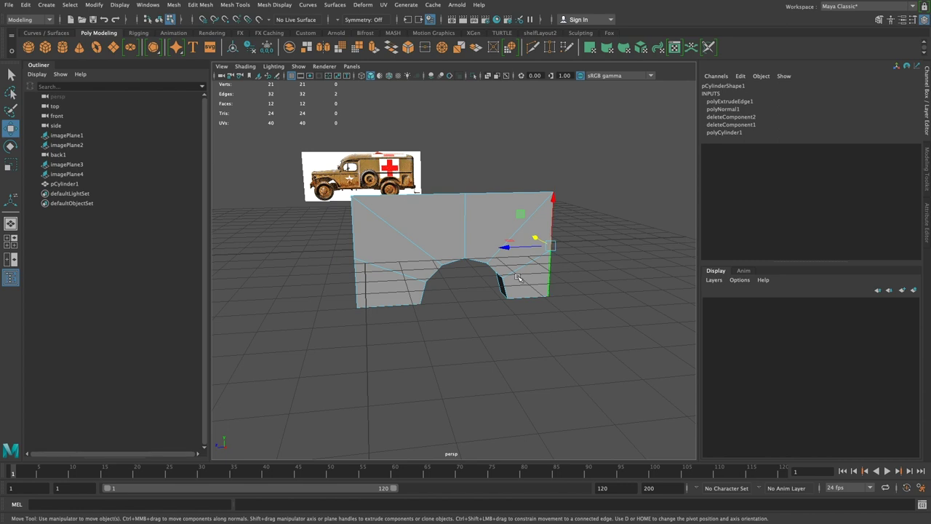
key(space)
key(space)
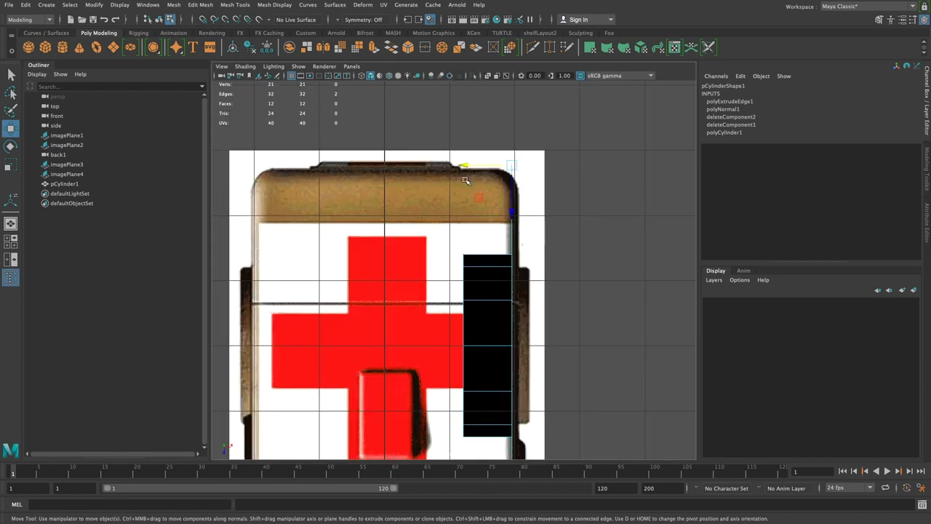
shift+right_drag(511, 169, 514, 193)
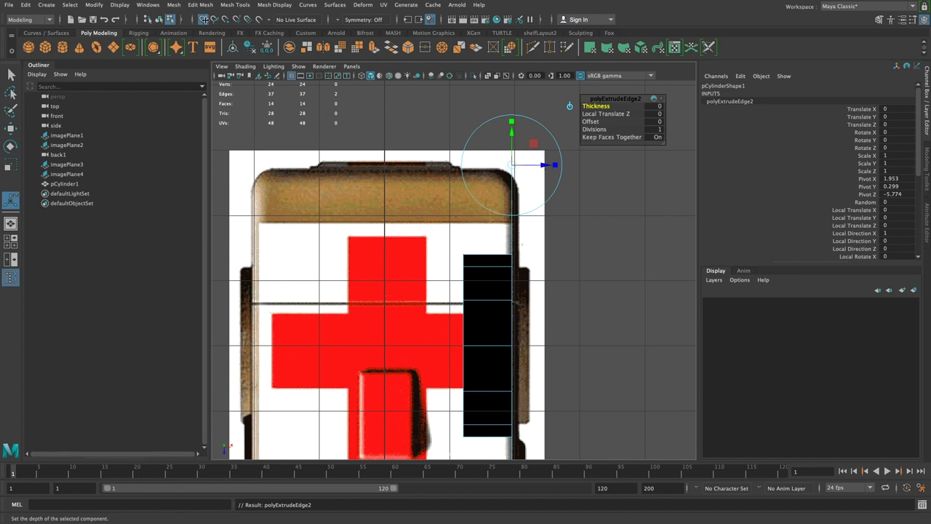
drag(544, 168, 407, 166)
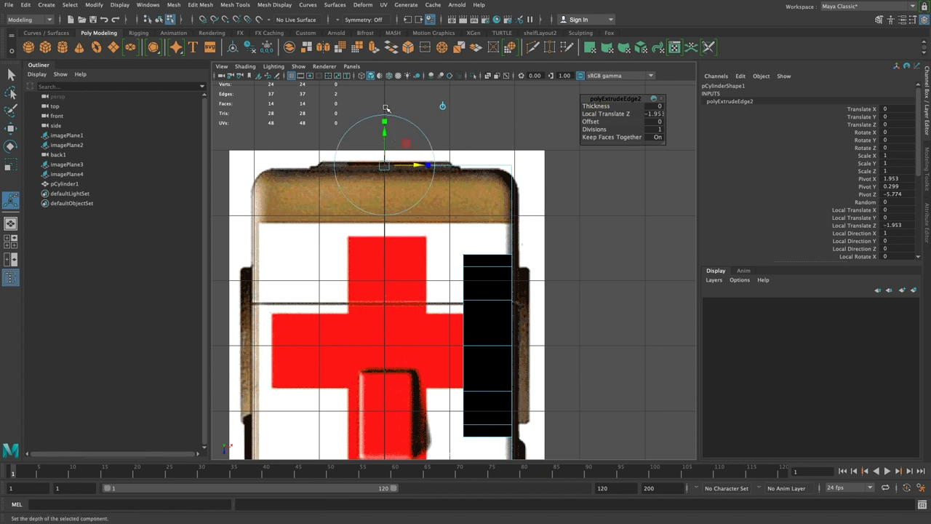
click(578, 276)
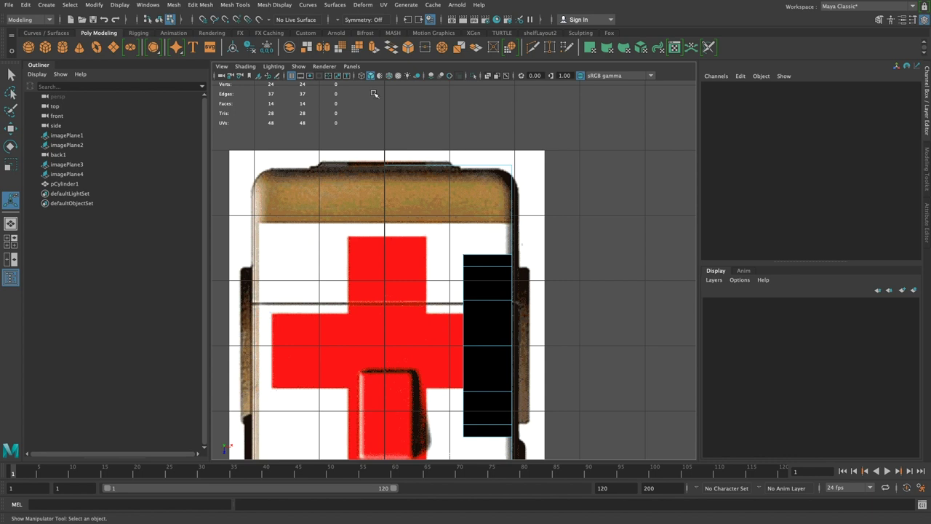
Examine the side panel, wheel arch and back panel from several angles in the perspective view
scroll(452, 275, down, 5)
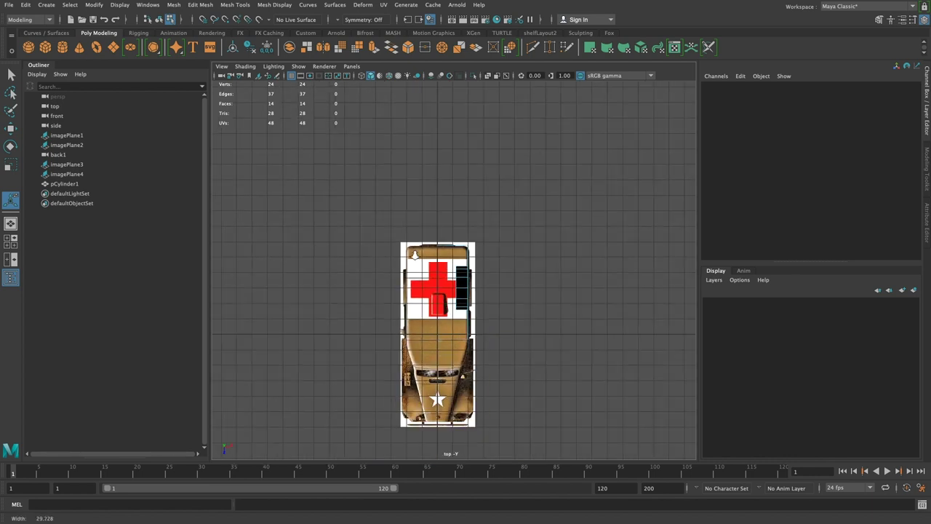
key(space)
key(space)
alt+drag(620, 299, 556, 299)
alt+drag(556, 299, 536, 300)
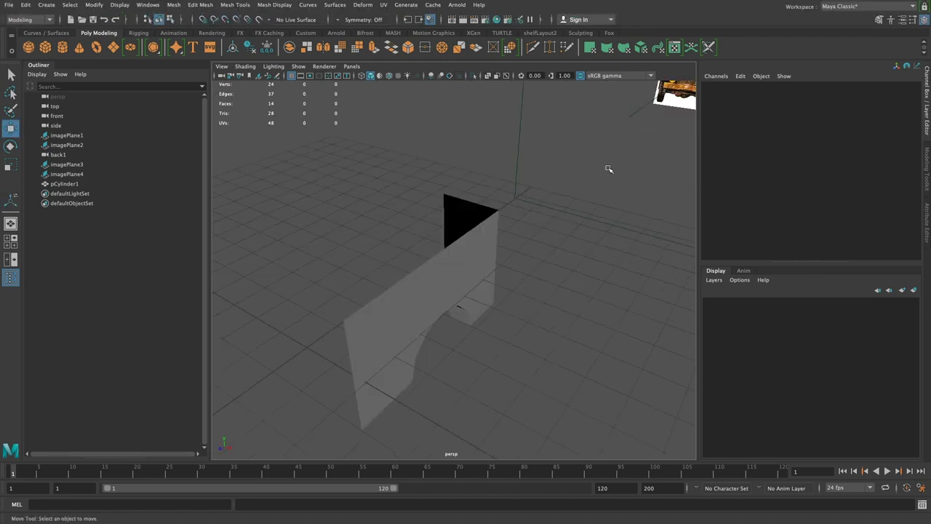
alt+drag(605, 158, 528, 170)
alt+right_drag(527, 170, 347, 201)
alt+drag(466, 406, 415, 374)
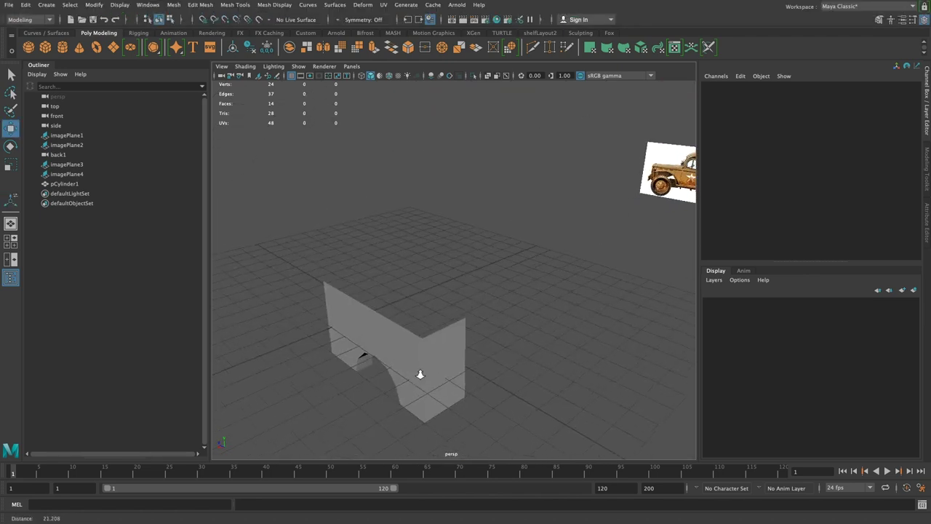
alt+right_drag(416, 374, 452, 393)
alt+middle_drag(444, 407, 439, 312)
alt+drag(438, 312, 457, 357)
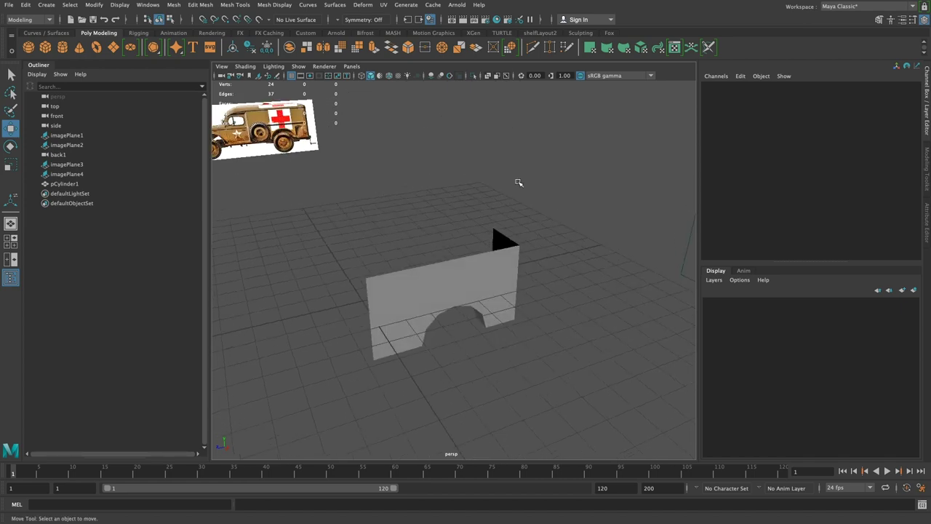
alt+drag(554, 184, 546, 187)
alt+right_drag(547, 187, 584, 235)
alt+middle_drag(584, 235, 519, 196)
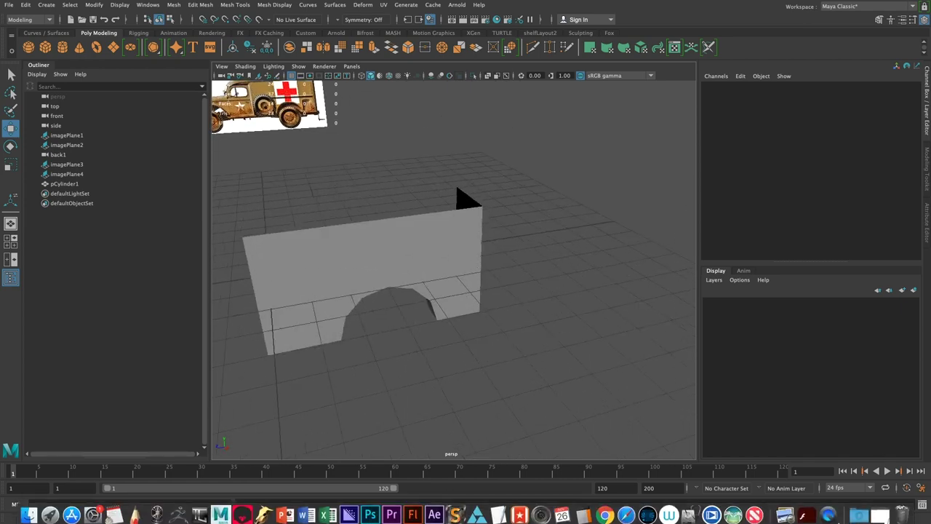
Take Maya out of full screen, switch to Finder and open the sourceimages folder inside the Project 04 folder
mouse_move(693, 16)
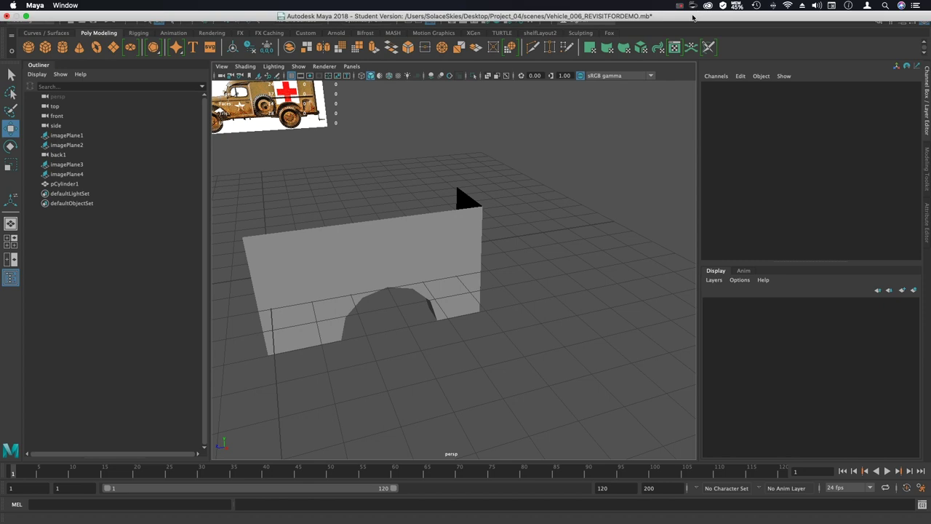
click(25, 16)
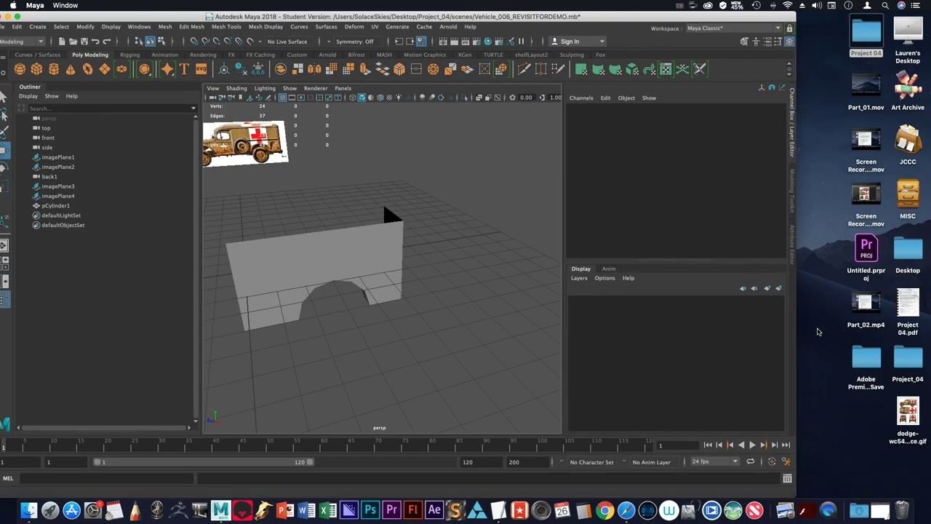
double_click(865, 34)
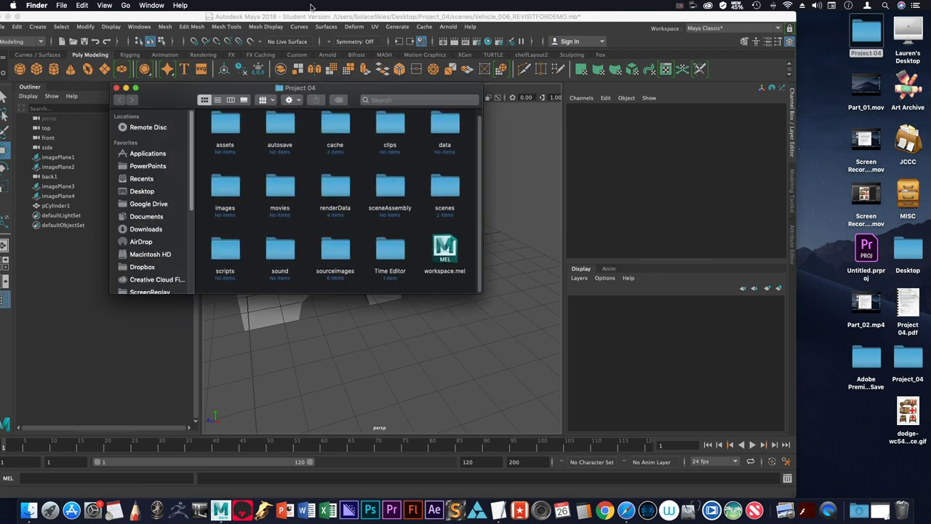
drag(310, 86, 640, 126)
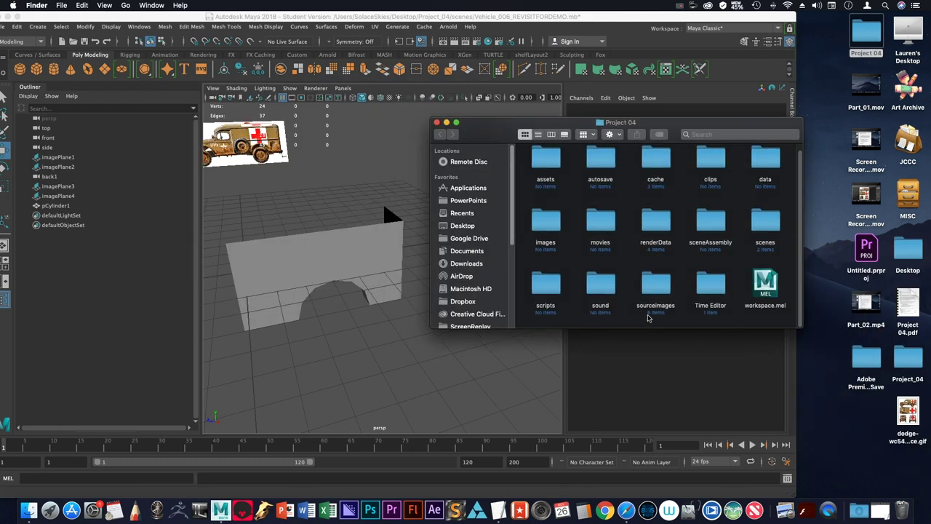
click(654, 292)
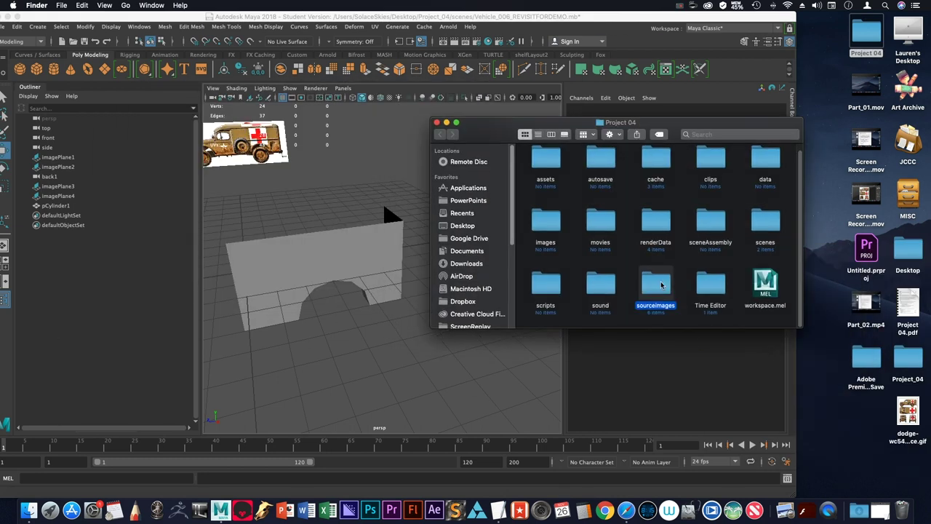
double_click(661, 284)
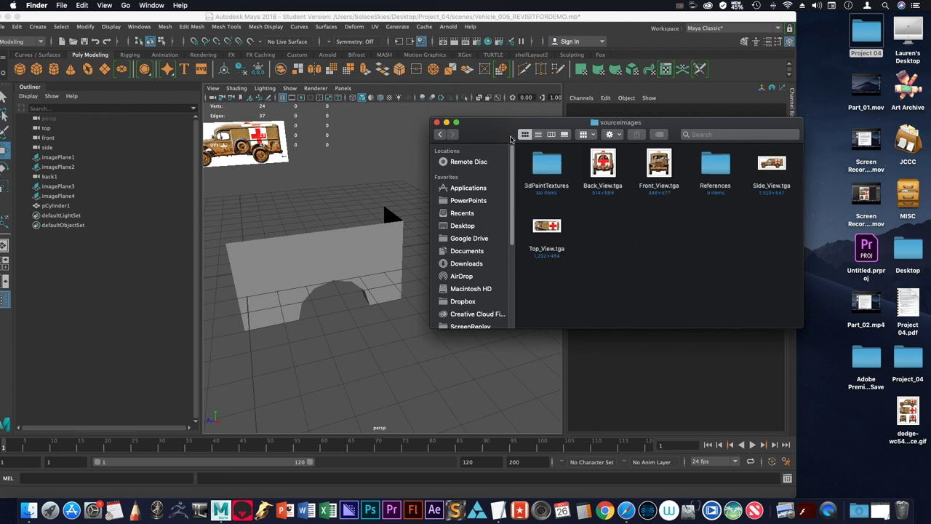
Open the 280px-Dodge ambulance photo from the References folder in Preview and place its window clear of the Maya viewport
double_click(721, 167)
double_click(603, 163)
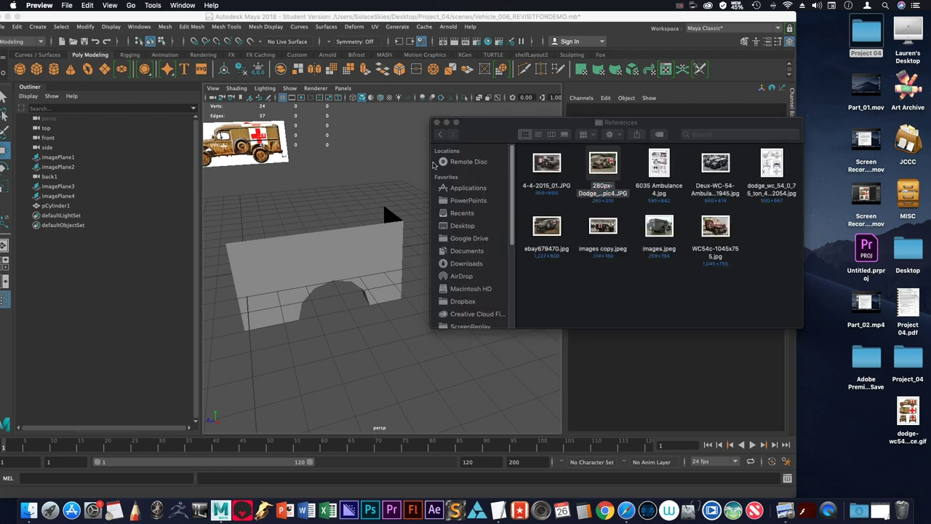
mouse_move(152, 15)
mouse_down()
mouse_move(914, 454)
mouse_move(840, 325)
mouse_up()
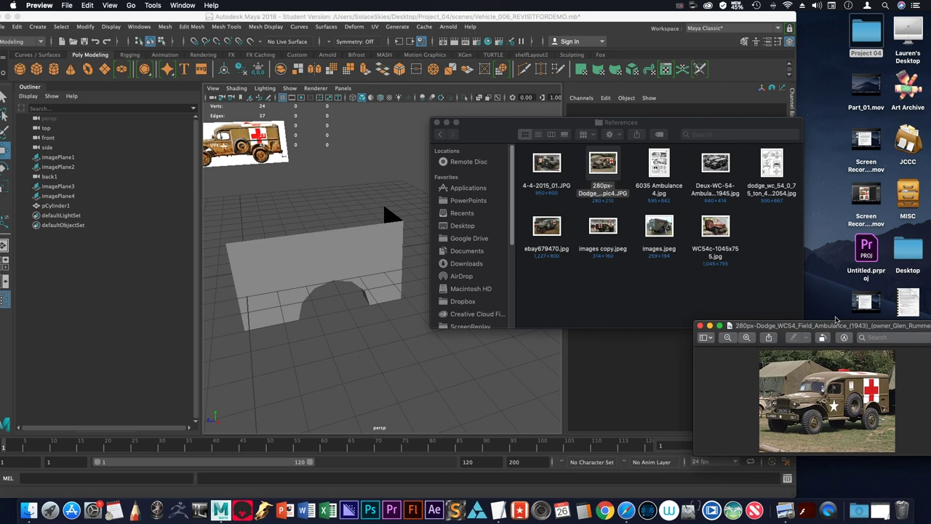
Select the side-view image plane in Maya and bring the ambulance photo to the front beside the viewport for comparison
click(269, 130)
alt+middle_drag(270, 131, 432, 197)
scroll(432, 197, up, 5)
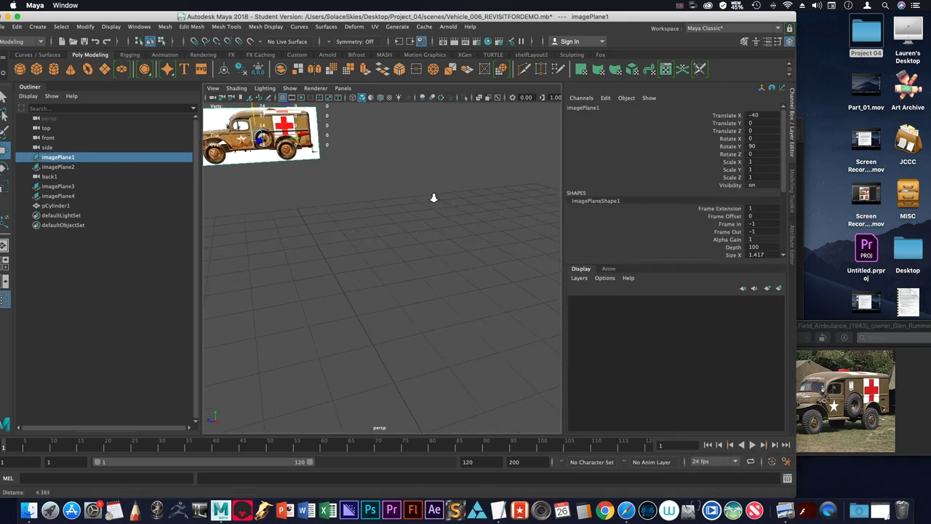
click(920, 424)
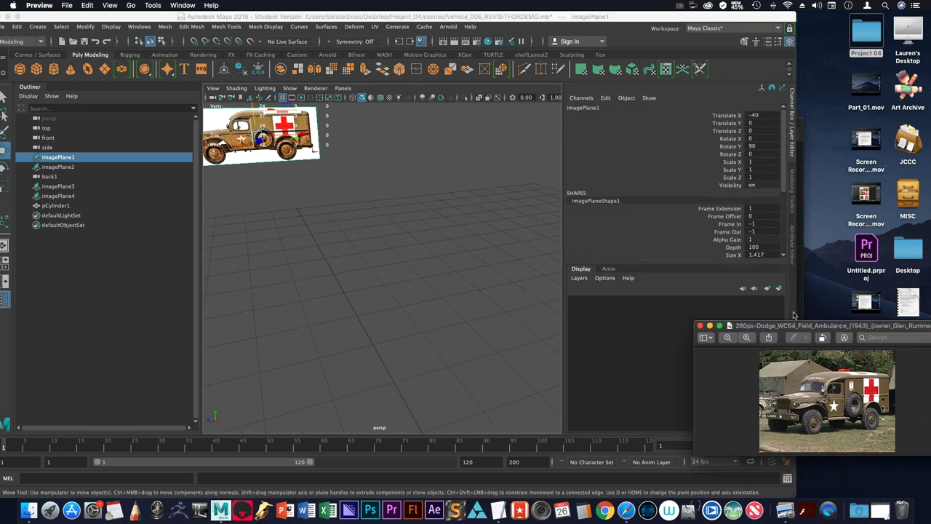
drag(790, 325, 641, 271)
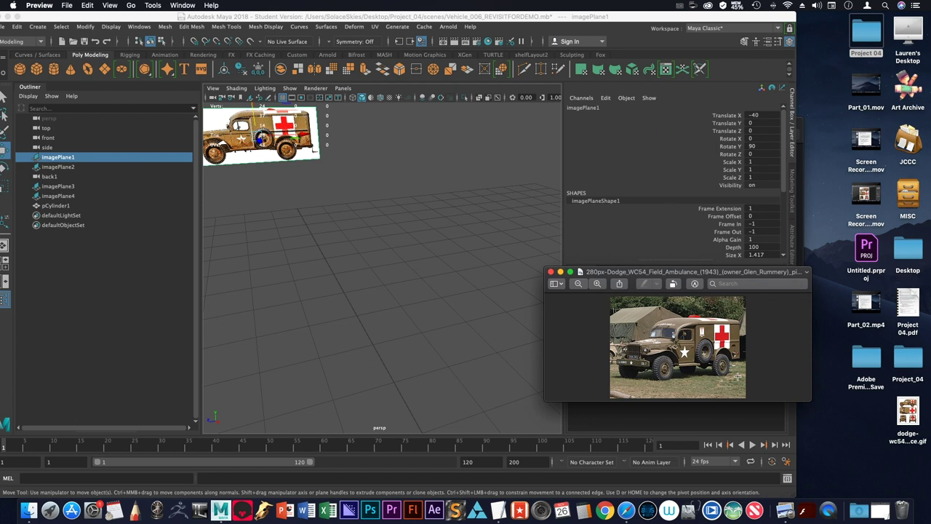
View the Deux-WC-54 ambulance photo from the References folder, close it and return Maya to full screen
click(550, 272)
click(801, 123)
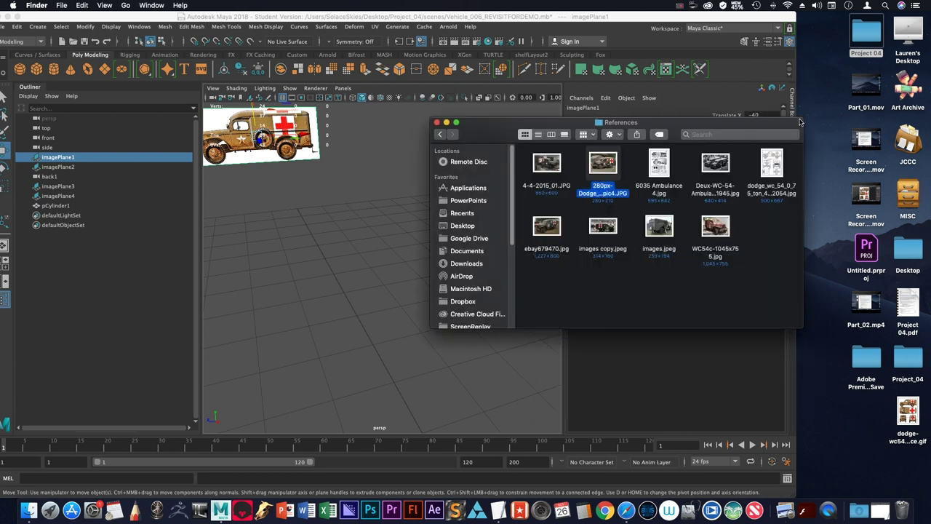
drag(800, 122, 859, 126)
double_click(785, 165)
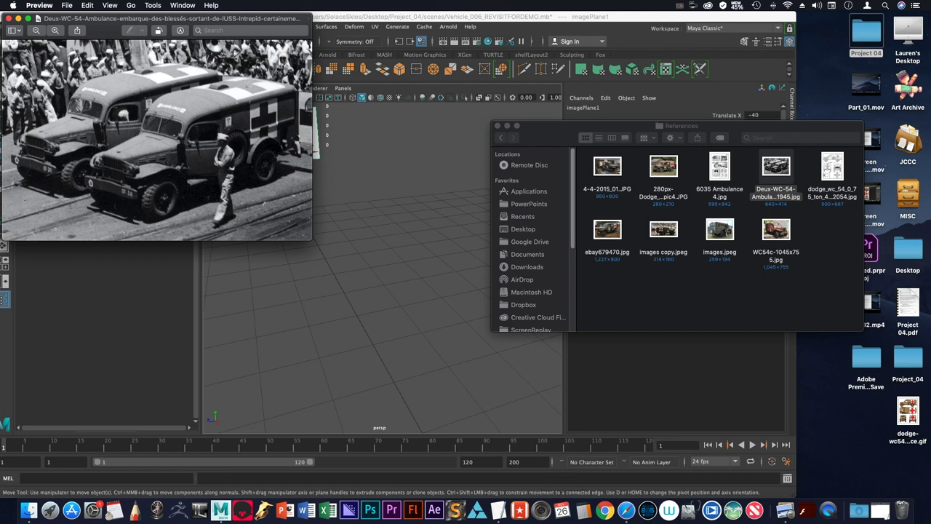
click(8, 18)
click(358, 240)
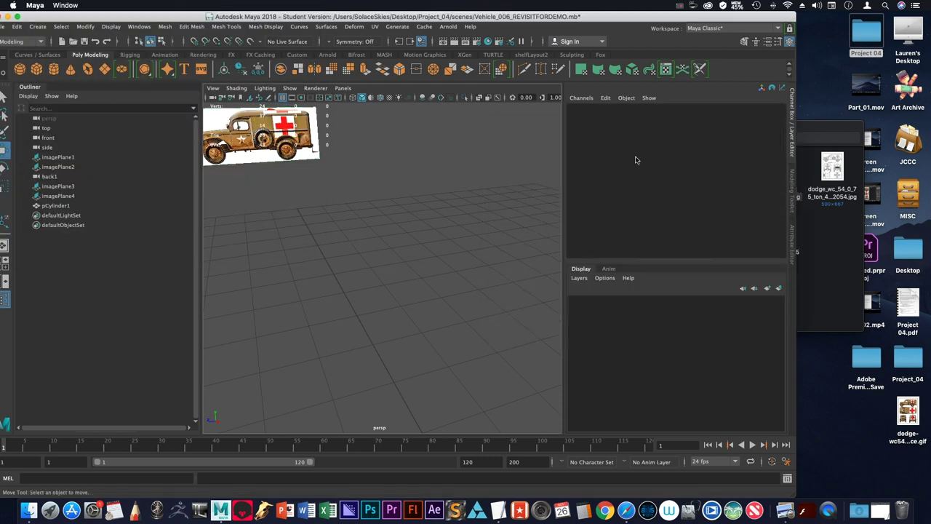
click(17, 16)
Extrude the two upper edges of the ambulance side panel
right_drag(455, 214, 222, 186)
alt+middle_drag(509, 287, 463, 258)
click(507, 290)
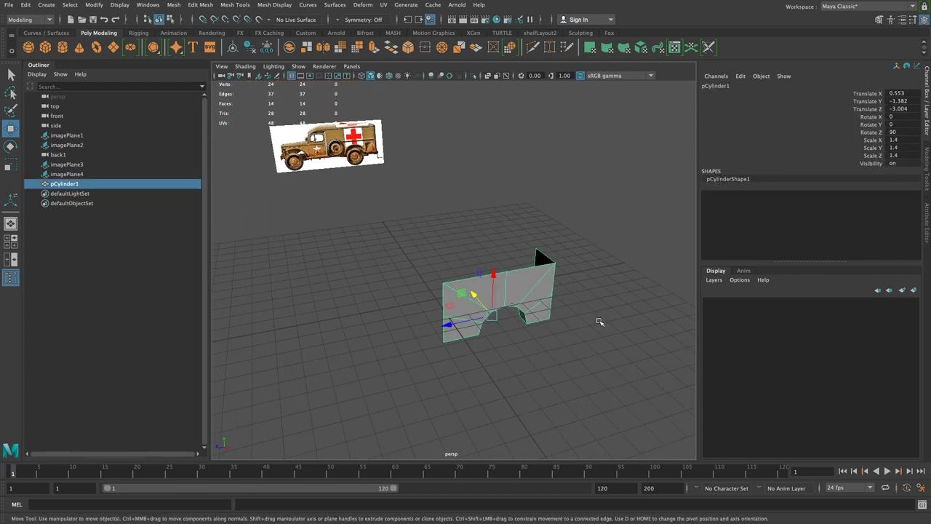
scroll(601, 319, up, 6)
right_drag(469, 234, 483, 210)
click(415, 270)
shift+right_click(414, 272)
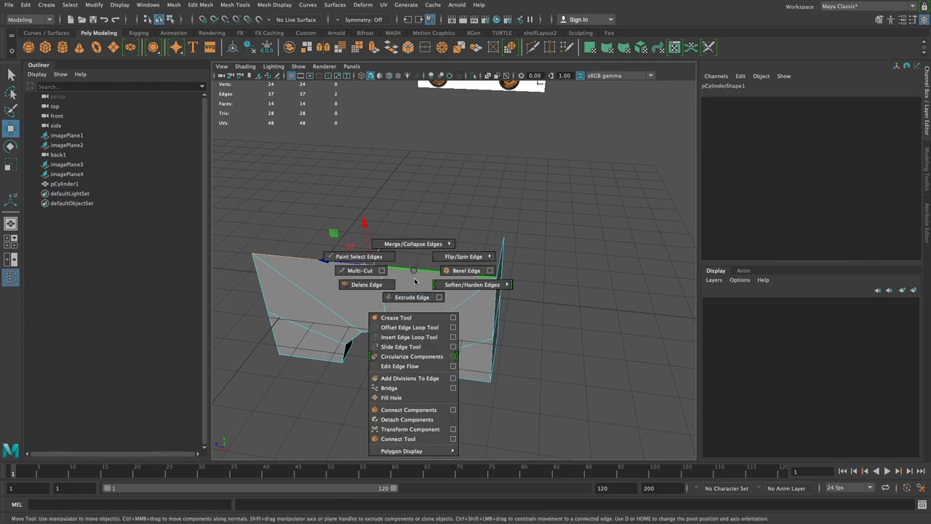
shift+right_drag(414, 272, 413, 297)
Snap the extruded edges inward to the back panel's inner upper corner to form a flat roof
alt+drag(415, 298, 493, 315)
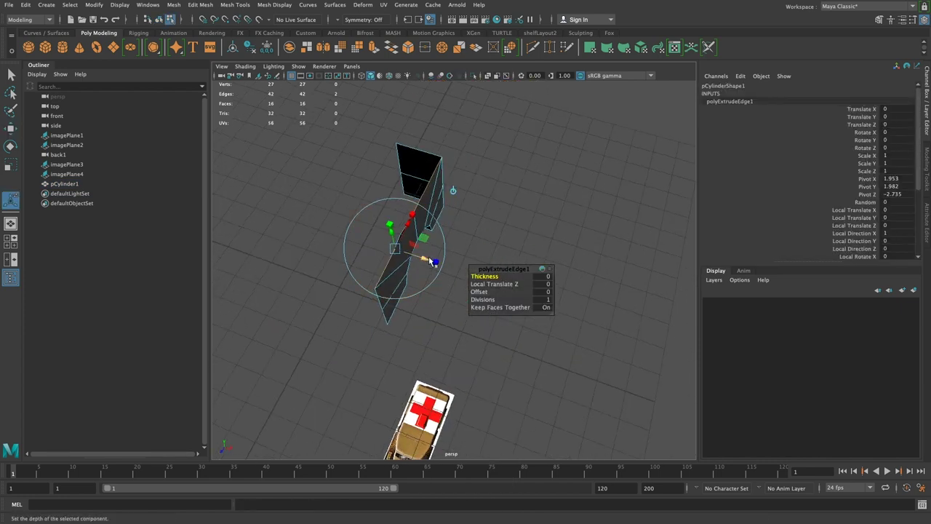
key(w)
key(v)
drag(386, 208, 405, 149)
click(456, 110)
Merge the overlapping vertices where the new flat roof meets the back panel
alt+right_drag(455, 111, 496, 162)
alt+middle_drag(496, 162, 517, 283)
right_drag(475, 235, 425, 219)
drag(425, 219, 440, 233)
shift+right_drag(425, 234, 407, 189)
click(497, 202)
Extrude the two flat roof faces and raise them about 0.29 cm
alt+drag(407, 190, 491, 203)
right_drag(487, 215, 491, 246)
key(space)
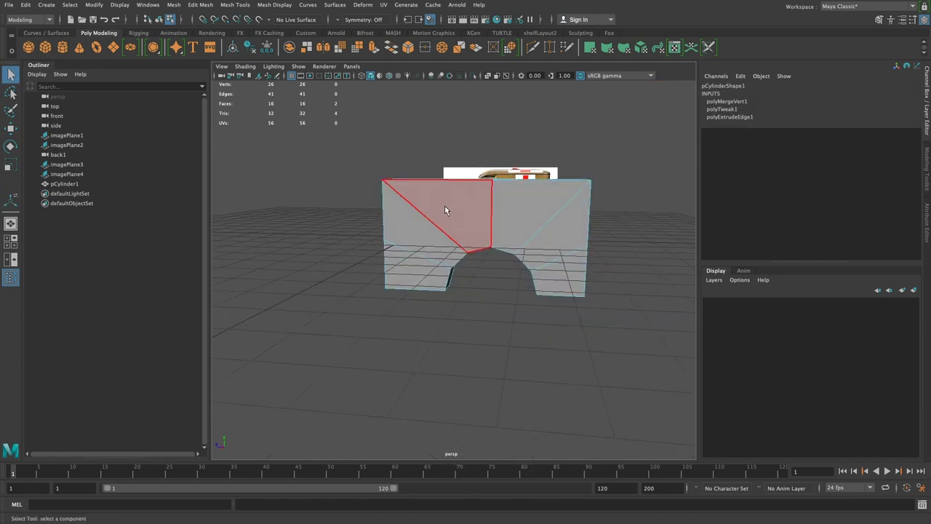
key(space)
scroll(595, 352, down, 5)
alt+middle_drag(681, 315, 475, 302)
scroll(475, 302, down, 1)
key(space)
key(space)
alt+drag(513, 143, 531, 150)
shift+right_drag(490, 197, 486, 216)
drag(498, 143, 498, 129)
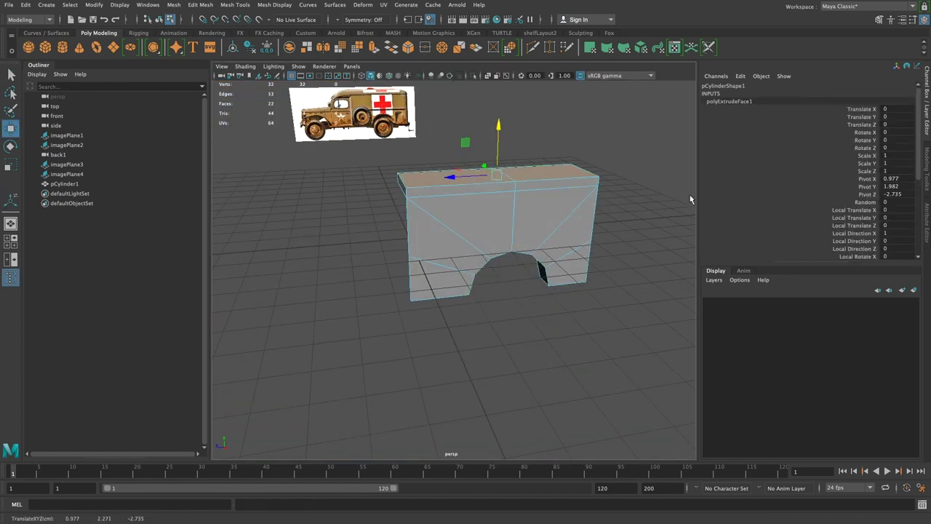
Move the raised roof faces up and forward to about Y 2.52, Z -2.36, following the side-view roof outline
alt+drag(453, 220, 607, 213)
alt+drag(512, 216, 385, 206)
key(space)
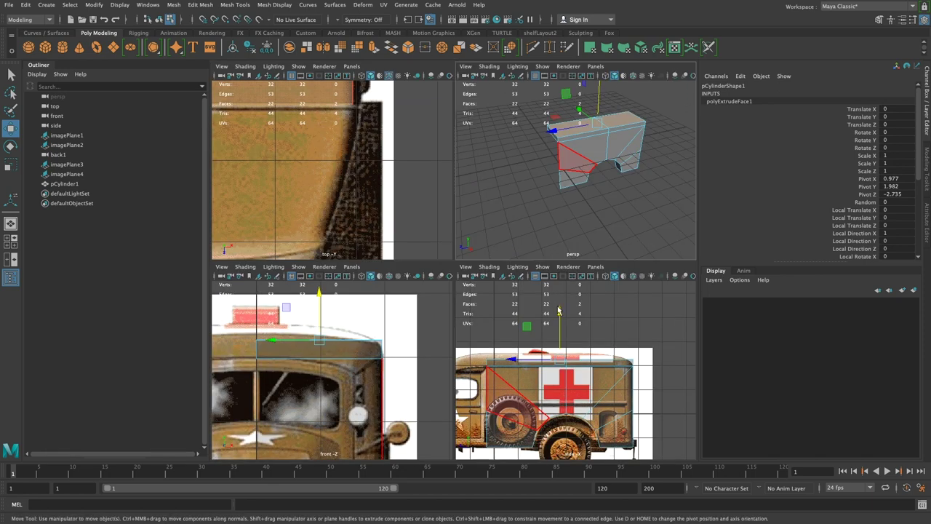
key(space)
alt+right_drag(501, 192, 535, 215)
alt+middle_drag(534, 215, 553, 227)
alt+right_drag(552, 227, 584, 252)
key(e)
key(r)
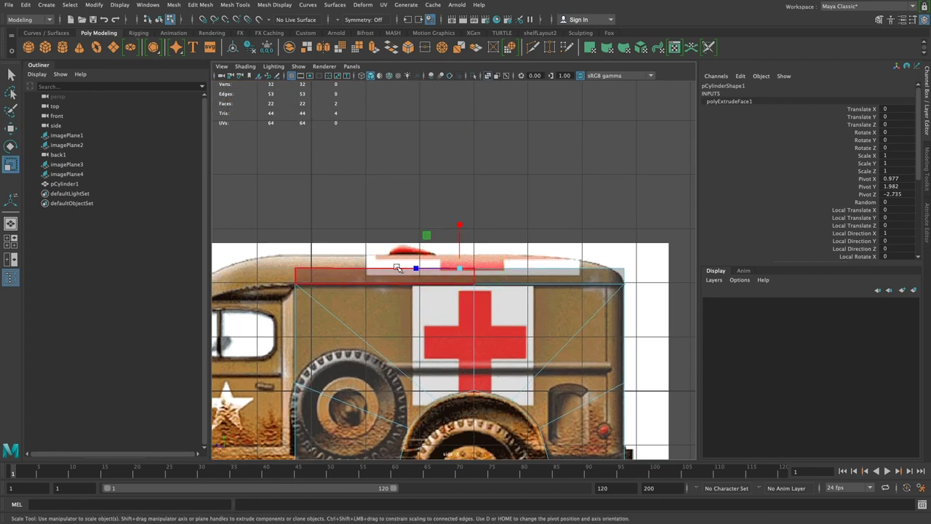
key(w)
drag(455, 235, 456, 222)
drag(411, 255, 390, 254)
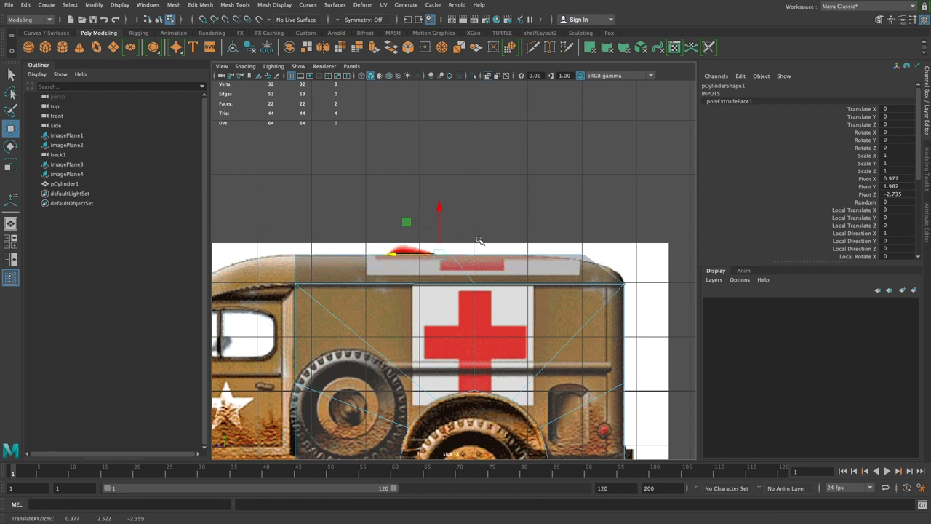
Lower the raised roof's rear vertices to about Y 2.42 to match the side-view reference
right_drag(559, 254, 519, 236)
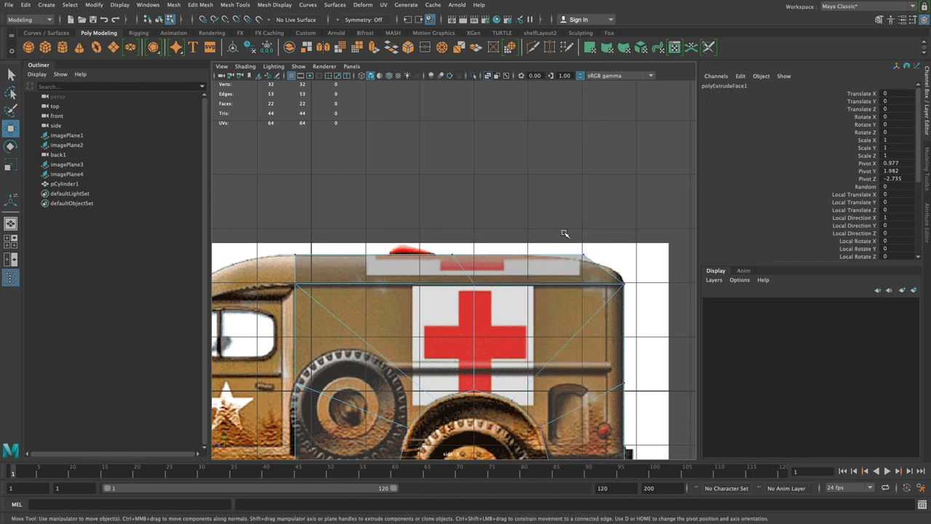
drag(559, 235, 593, 257)
drag(583, 216, 584, 222)
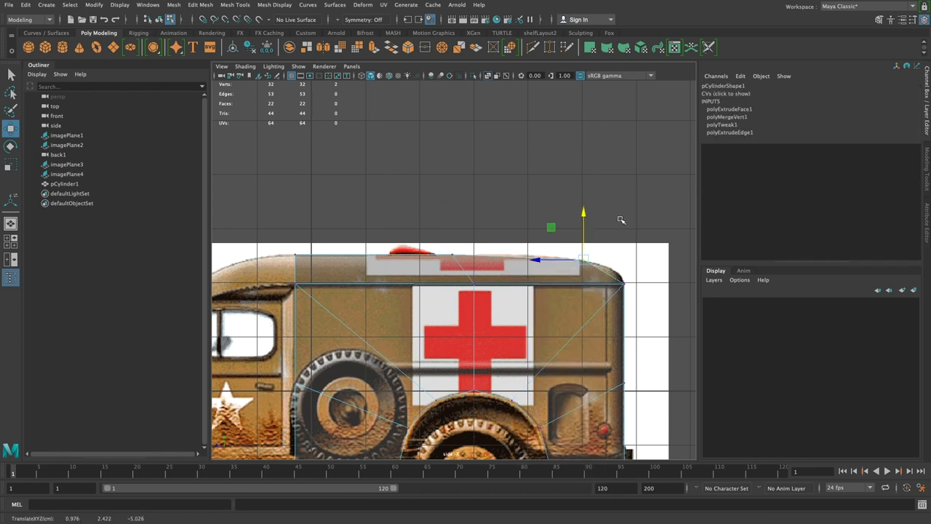
click(622, 158)
Align the middle vertices of the roof and the side panel's upper edge in one straight line
key(space)
key(space)
alt+drag(625, 169, 553, 180)
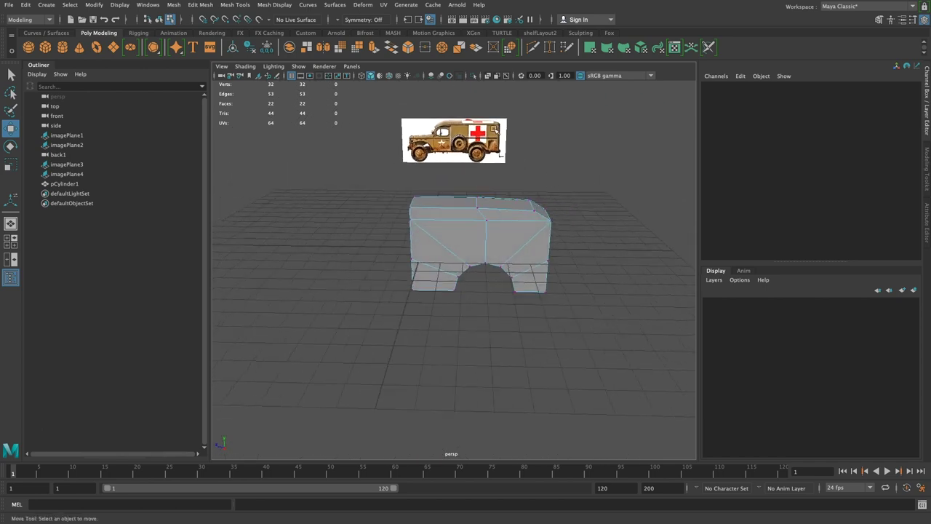
alt+right_drag(489, 156, 524, 141)
alt+middle_drag(520, 131, 483, 157)
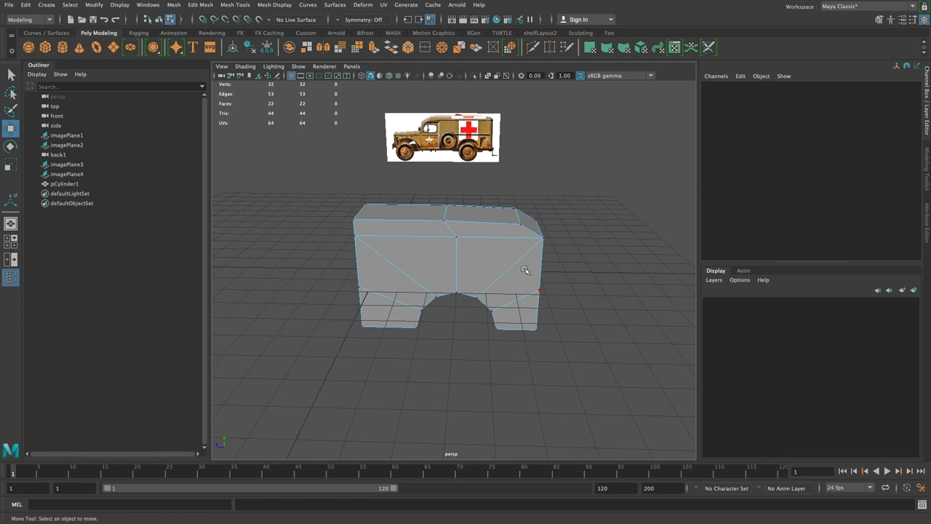
scroll(525, 271, up, 3)
mouse_move(436, 141)
alt+mouse_down()
mouse_move(485, 141)
mouse_move(445, 139)
alt+mouse_up()
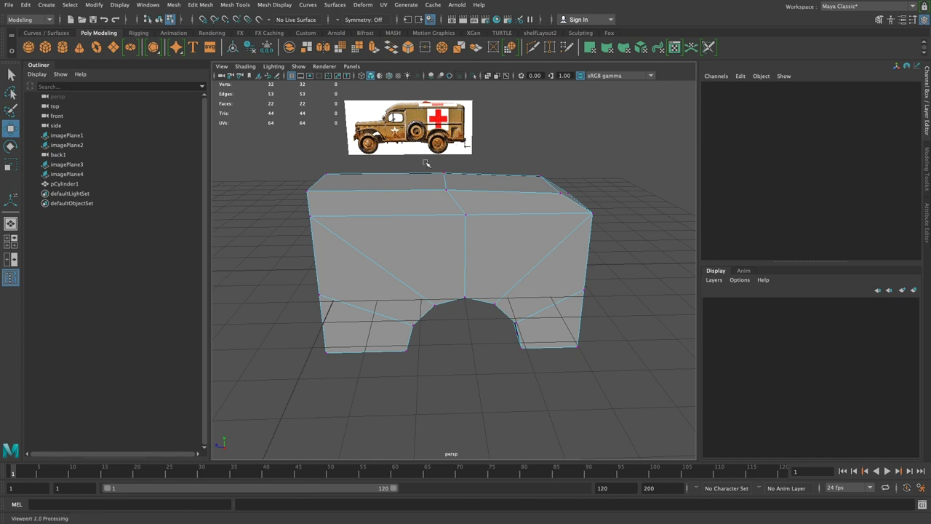
drag(424, 158, 488, 226)
drag(424, 216, 415, 217)
key(v)
click(492, 147)
Delete the front and centre-line side faces of the raised roof section
alt+drag(491, 147, 400, 245)
alt+right_drag(401, 246, 424, 279)
right_drag(422, 235, 425, 266)
click(422, 272)
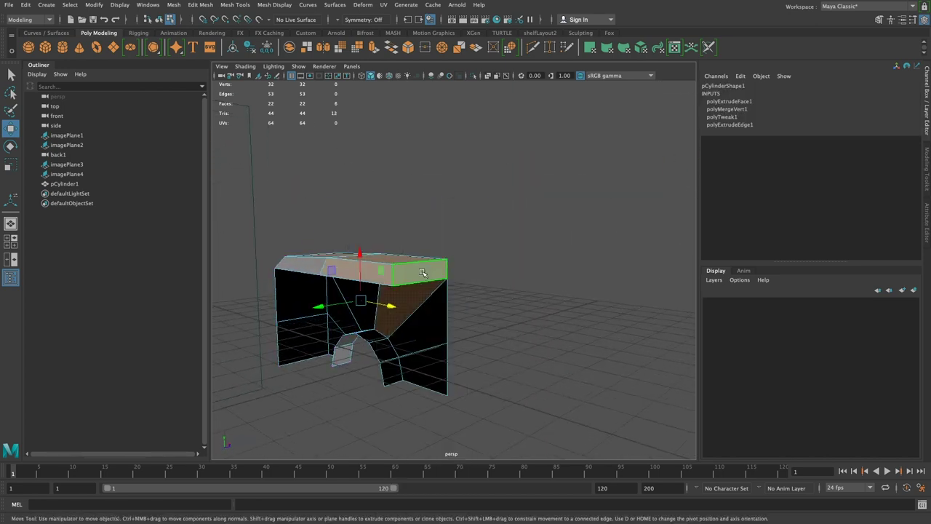
key(Delete)
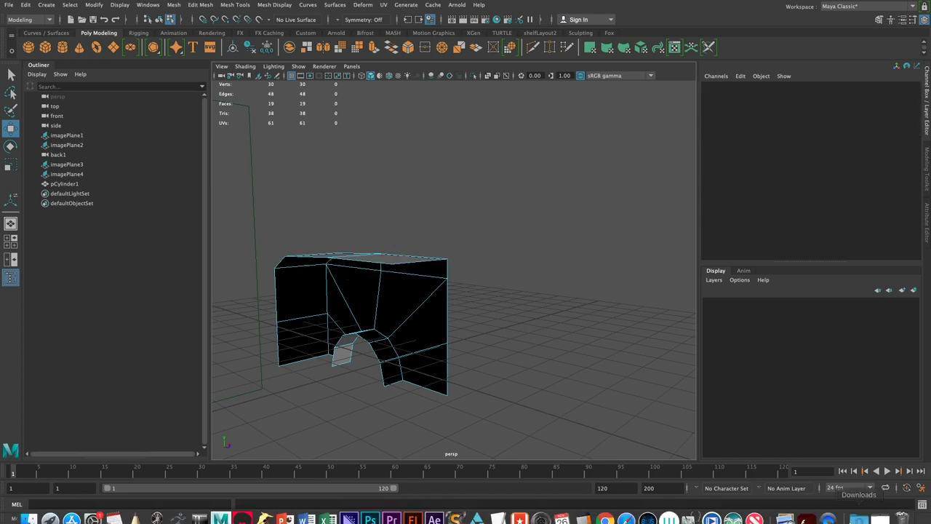
Take Maya out of full screen and open the 280px-Dodge ambulance photo beside the side view for comparison
alt+drag(459, 327, 385, 320)
alt+drag(385, 266, 418, 304)
alt+drag(350, 258, 345, 296)
key(space)
key(space)
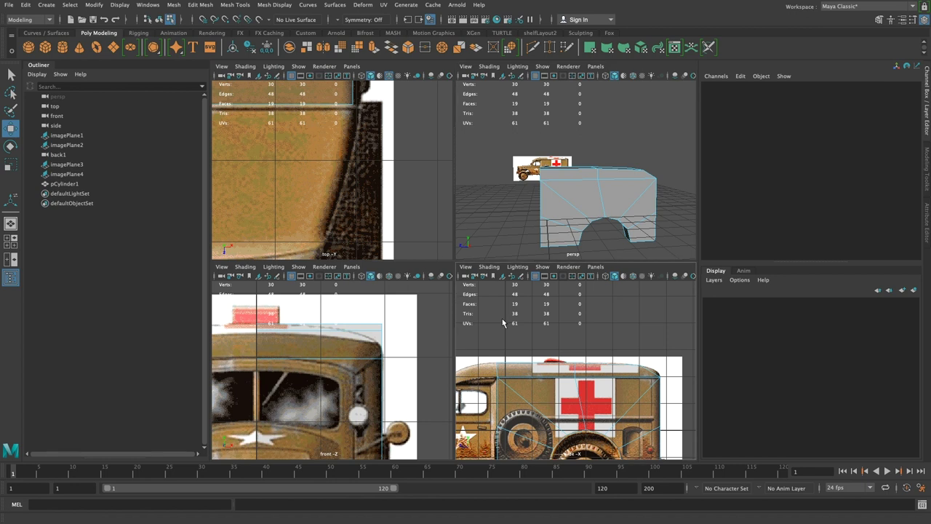
scroll(465, 259, down, 5)
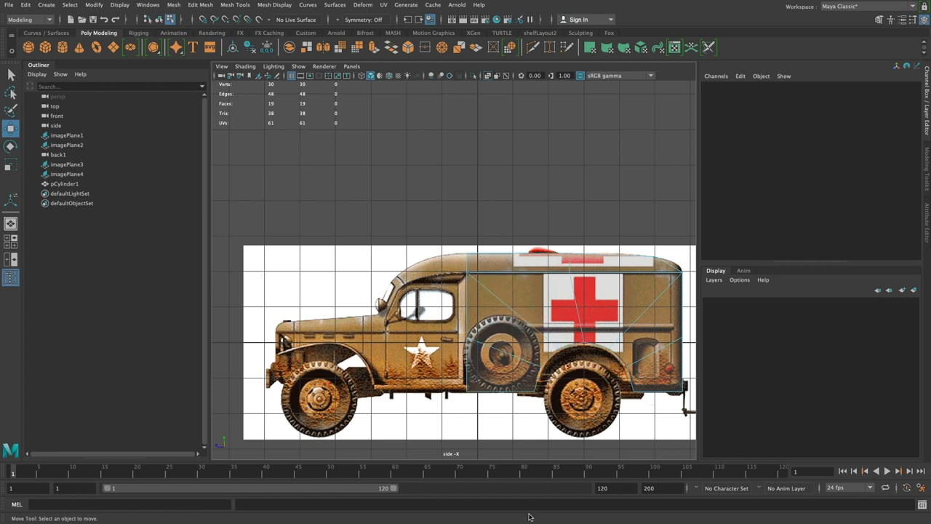
click(26, 15)
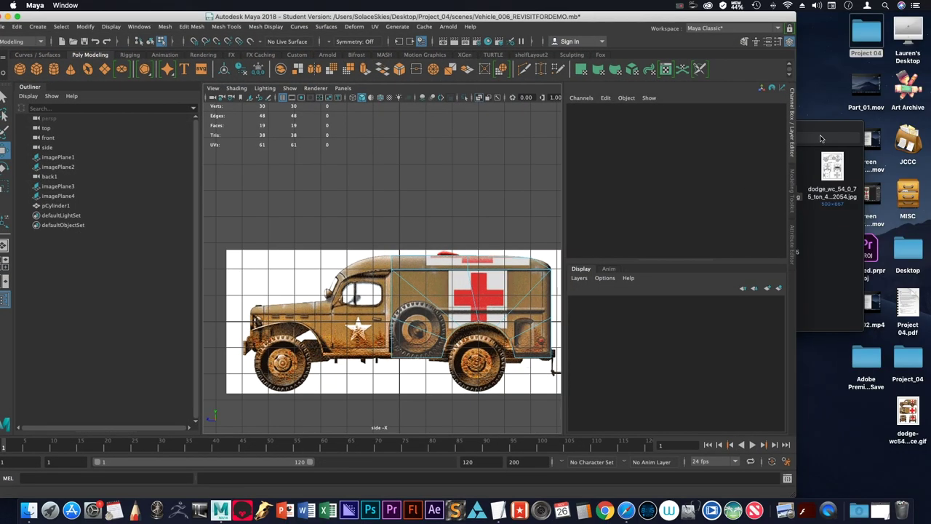
click(822, 141)
double_click(696, 169)
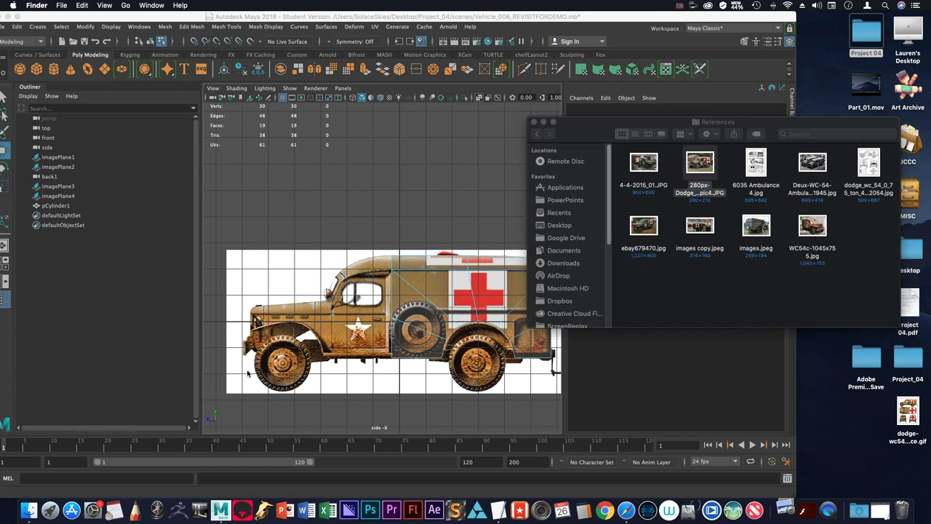
drag(160, 24, 745, 238)
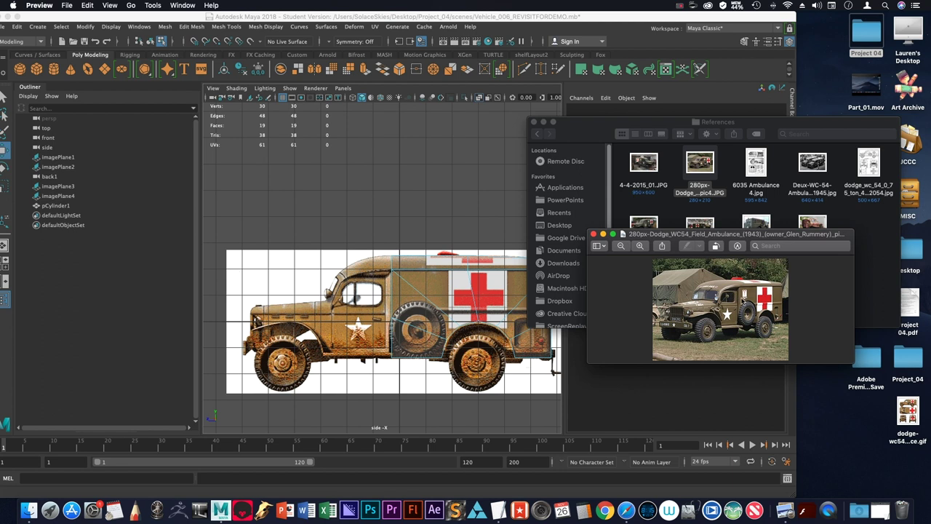
Close the photo and the References folder, and return Maya to full screen
click(596, 234)
click(534, 121)
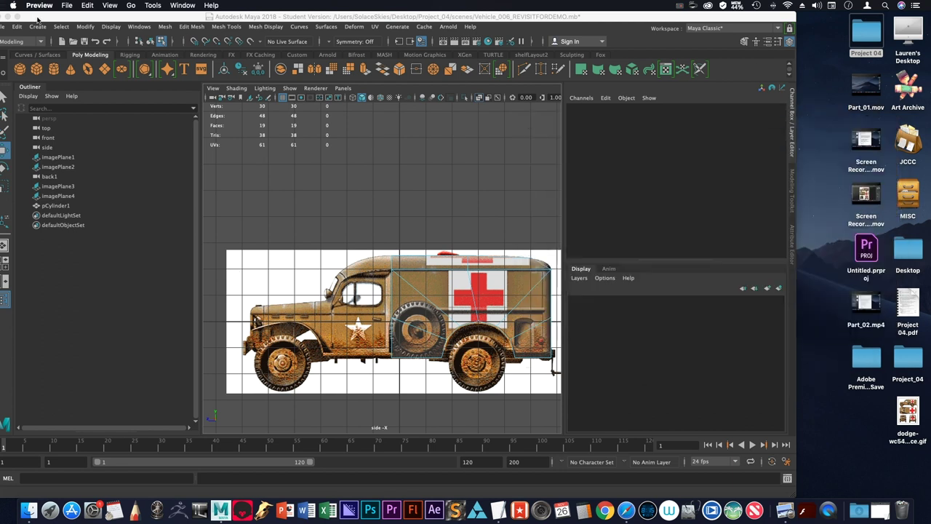
drag(34, 20, 118, 23)
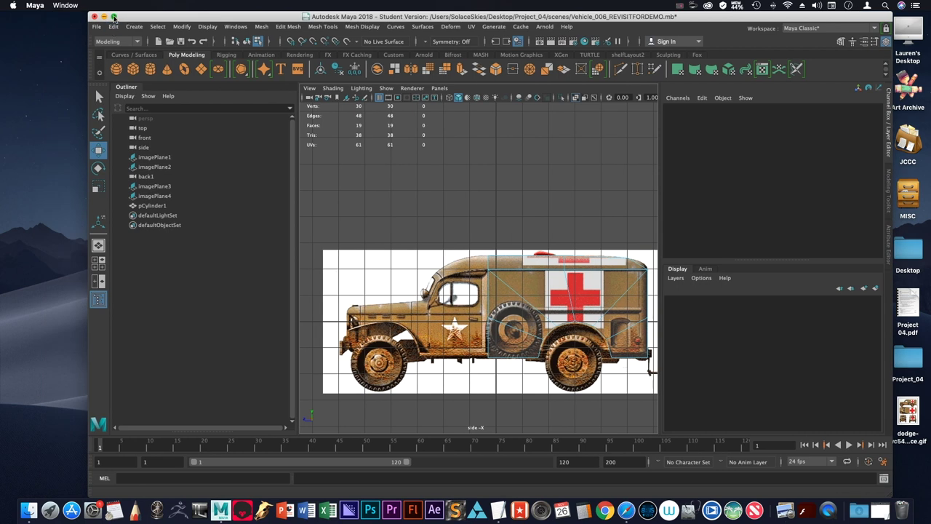
click(114, 16)
Lower the roof's three outer upper vertices in the front view to follow the curved roofline
key(space)
key(space)
alt+drag(435, 170, 515, 236)
right_drag(484, 235, 483, 208)
alt+drag(462, 193, 500, 185)
key(space)
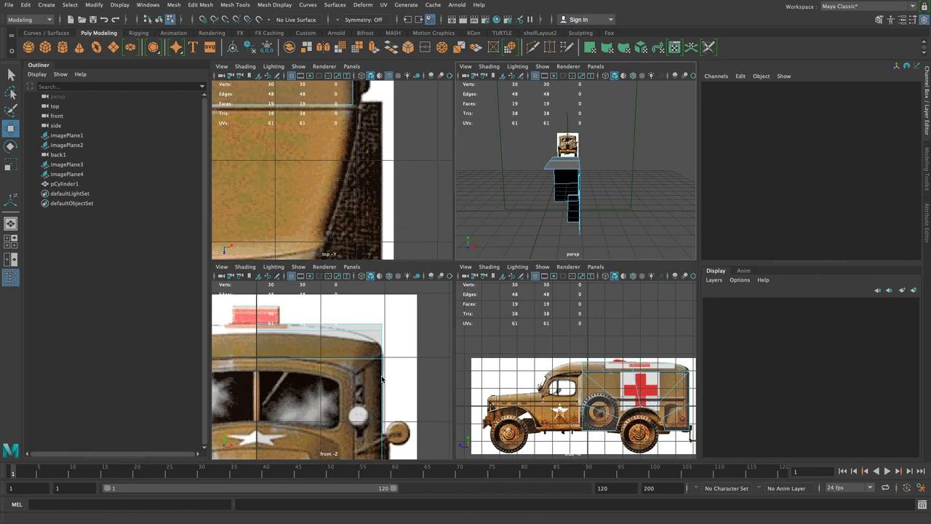
key(space)
scroll(534, 204, down, 5)
alt+right_drag(493, 187, 456, 221)
right_click(521, 238)
drag(490, 200, 537, 255)
drag(511, 188, 520, 162)
key(space)
key(space)
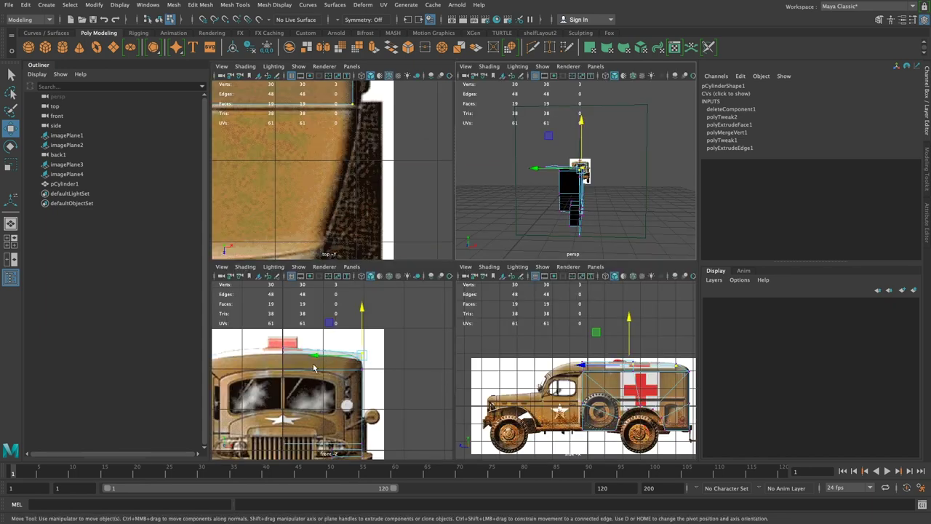
Examine the sloped roof in the perspective view and against the front-view reference
key(space)
alt+drag(633, 158, 596, 186)
right_drag(608, 212, 589, 200)
scroll(614, 207, up, 3)
alt+drag(613, 207, 617, 189)
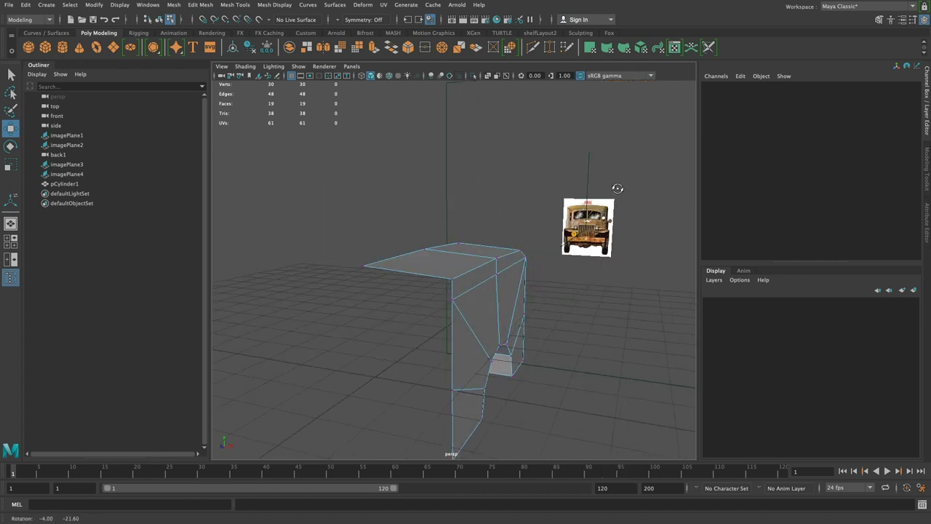
key(space)
key(space)
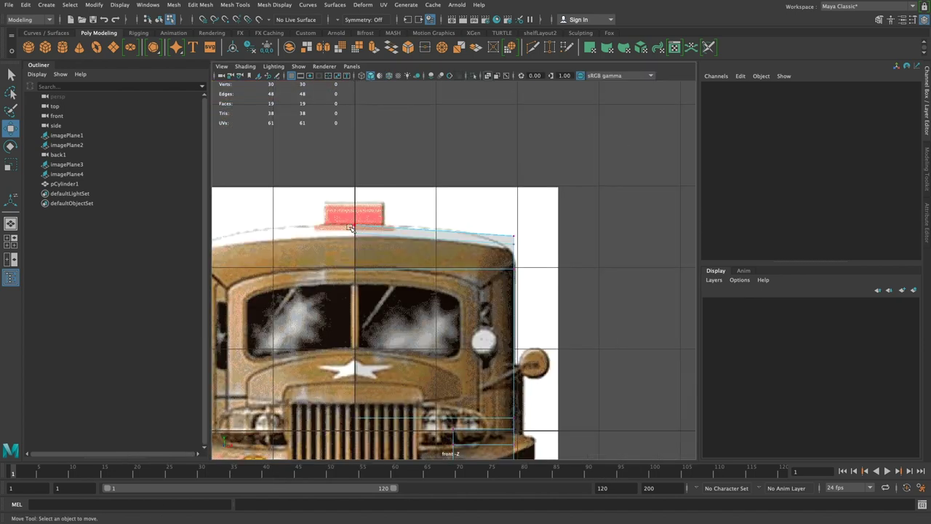
scroll(511, 244, down, 3)
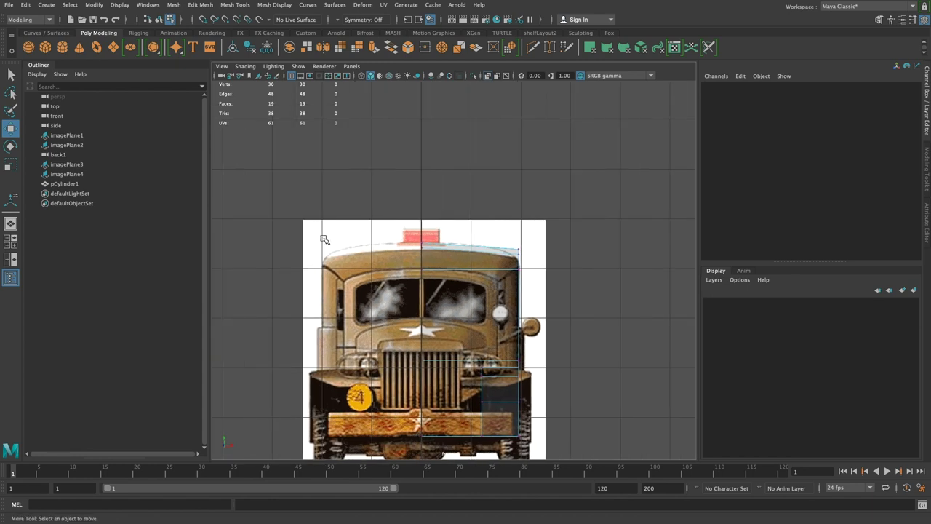
key(space)
key(space)
scroll(468, 235, down, 3)
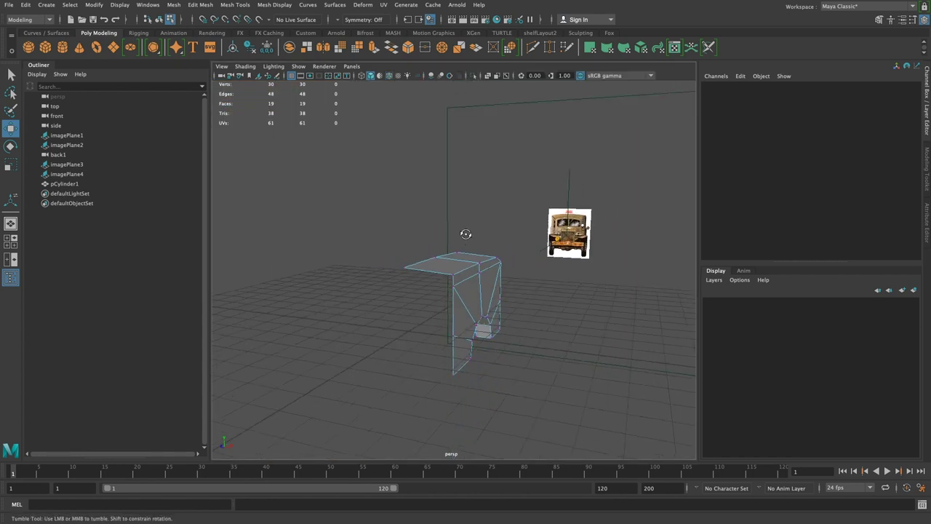
Extrude the roof's front edge forward and down to start the cab roof
scroll(468, 235, up, 3)
alt+drag(473, 248, 495, 301)
right_drag(487, 234, 486, 209)
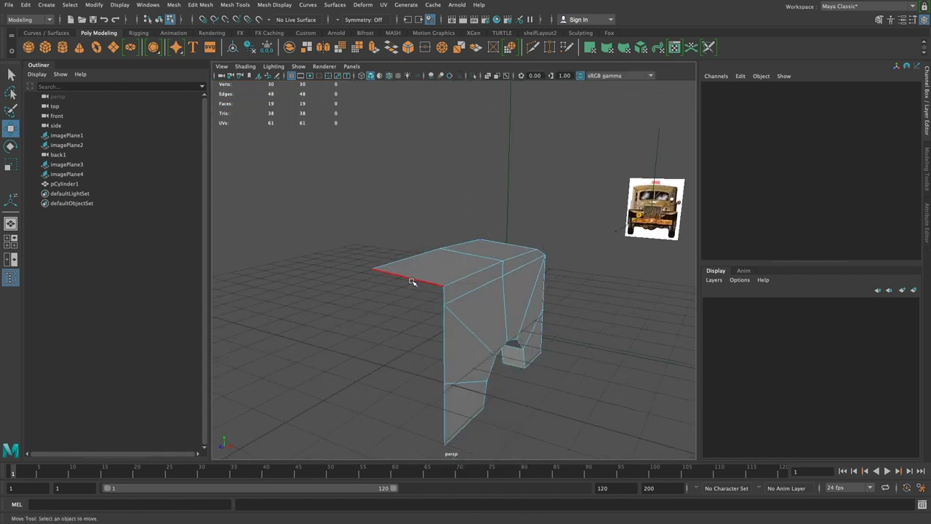
click(405, 281)
shift+right_drag(410, 280, 410, 290)
click(409, 307)
key(space)
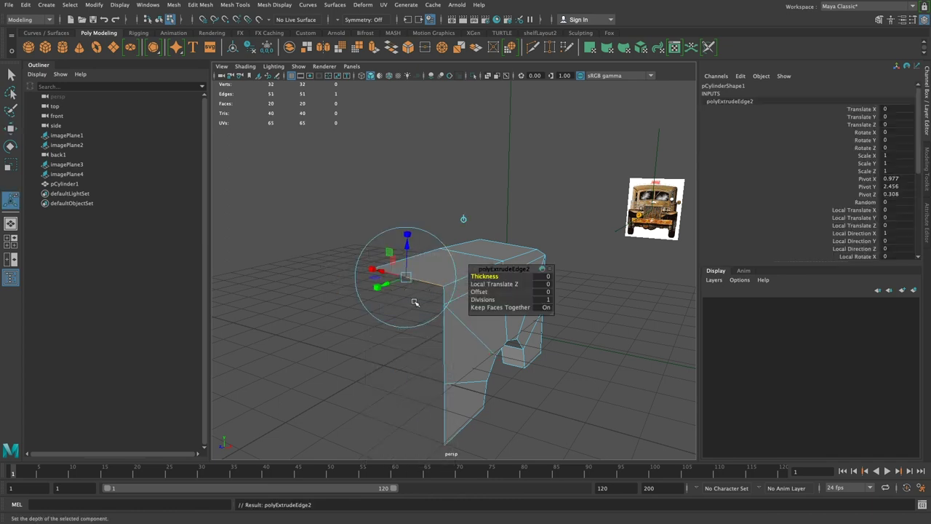
key(space)
drag(434, 258, 364, 256)
drag(396, 225, 396, 247)
Adjust the height of the cab roof's front corner vertex in the side view to follow the reference roofline
alt+right_drag(478, 178, 459, 175)
alt+drag(461, 175, 582, 208)
key(space)
key(space)
click(608, 356)
key(space)
key(space)
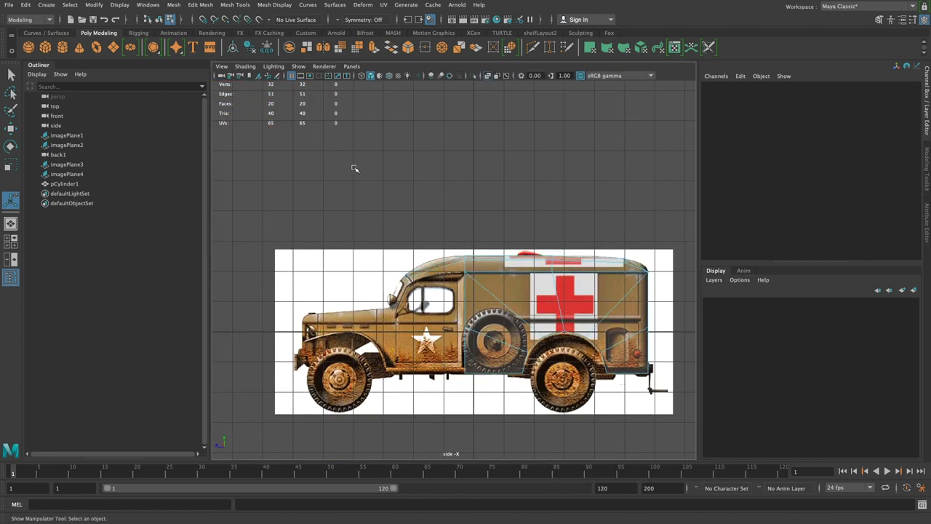
scroll(553, 262, up, 5)
right_drag(405, 234, 346, 240)
click(339, 287)
key(w)
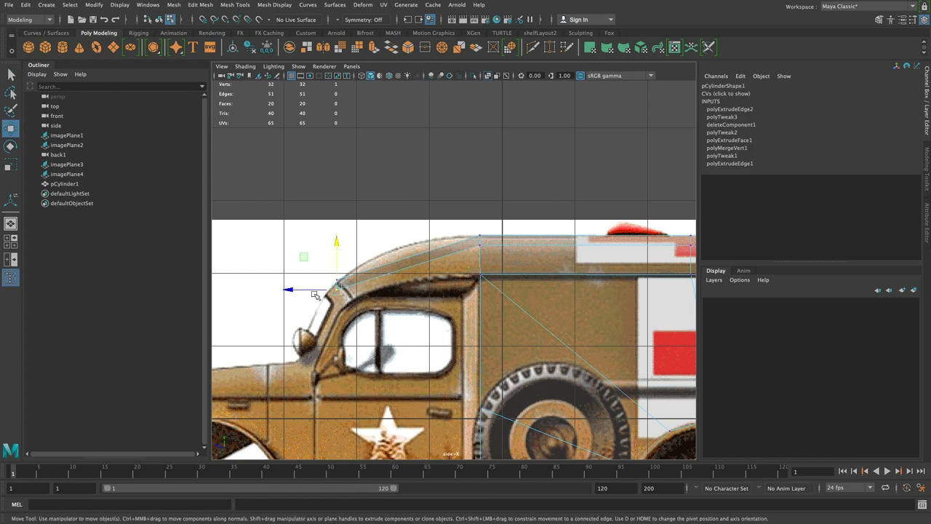
click(331, 244)
key(space)
key(space)
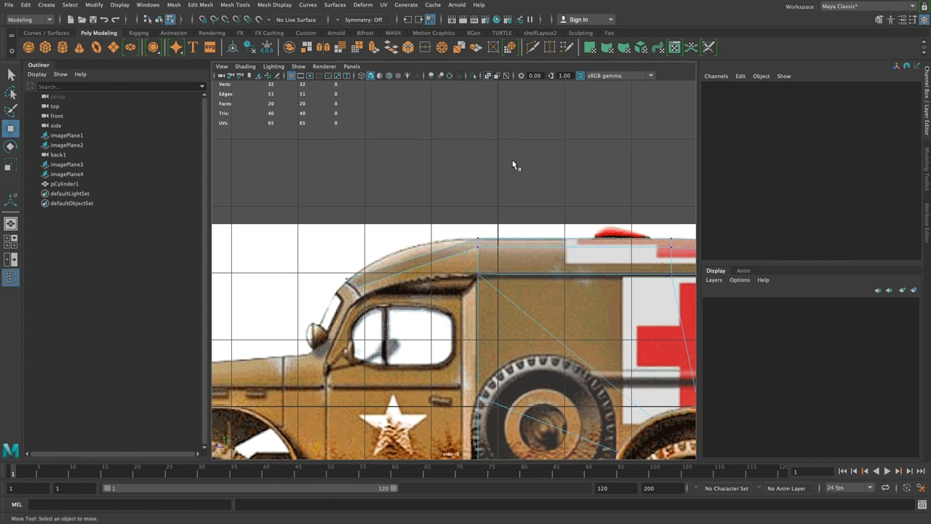
Extrude the cab roof's front edge a short distance to form a narrow strip above the windshield
right_drag(447, 235, 447, 210)
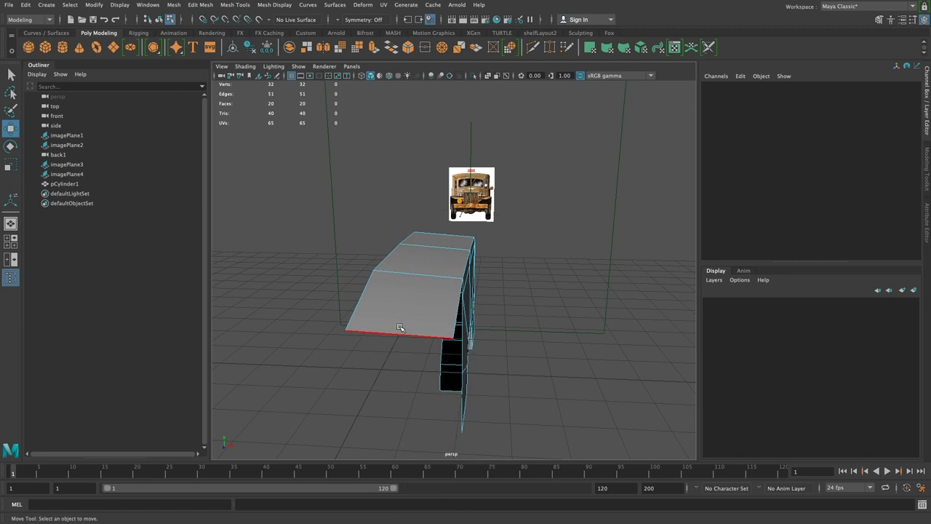
click(399, 335)
shift+right_drag(398, 334, 391, 372)
key(space)
key(space)
drag(327, 293, 332, 269)
Extrude the strip's front edge down along the windshield to its base in the side view
key(g)
drag(324, 317, 289, 362)
drag(279, 320, 292, 339)
drag(309, 371, 306, 373)
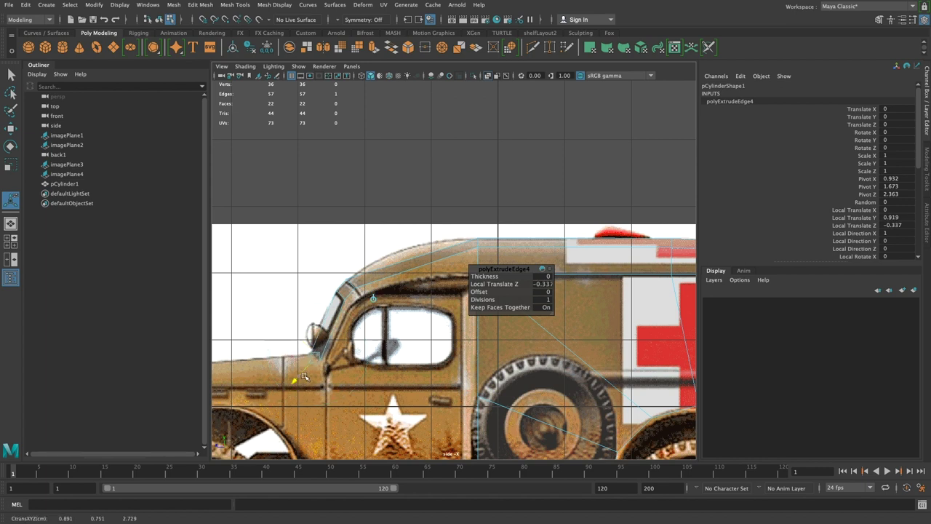
Extrude the windshield's lower edge forward along the hood to its front and match the hood's height
scroll(455, 336, down, 2)
alt+middle_drag(456, 336, 538, 321)
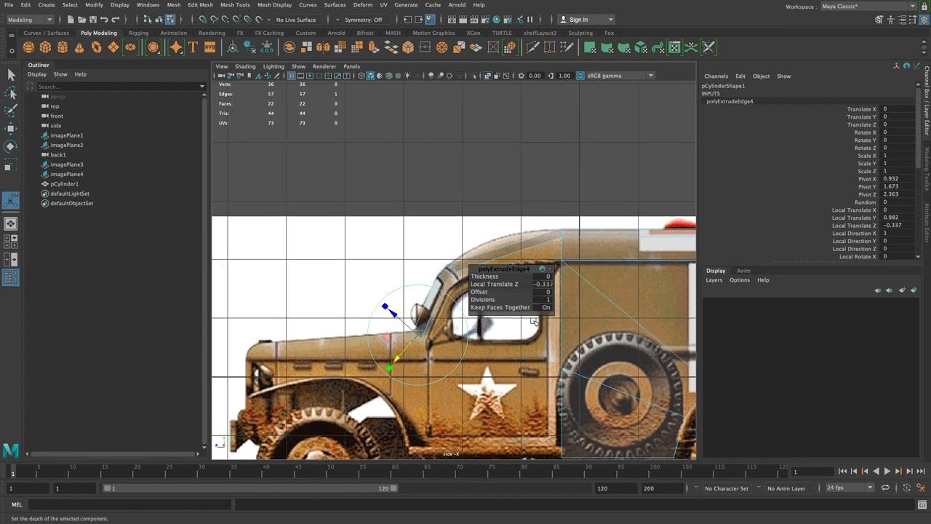
key(ctrl+e)
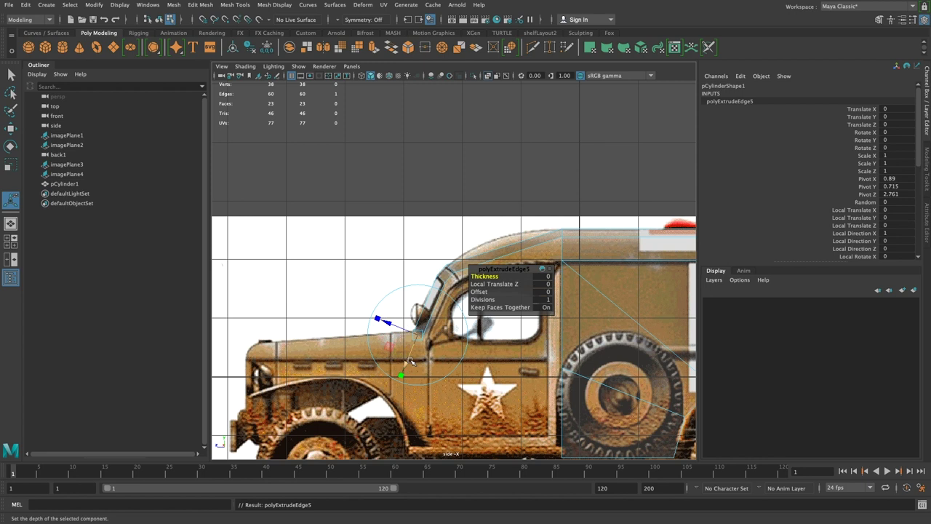
key(w)
drag(407, 358, 230, 362)
drag(246, 278, 252, 298)
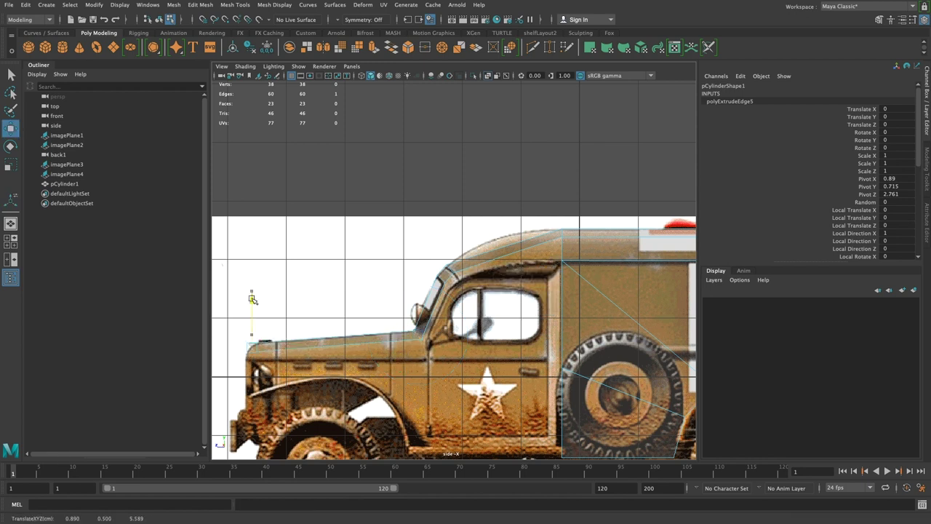
click(305, 311)
Move the upper vertex at the hood's front slightly backward to follow the rounded nose in the side view
right_drag(269, 351, 245, 243)
click(275, 344)
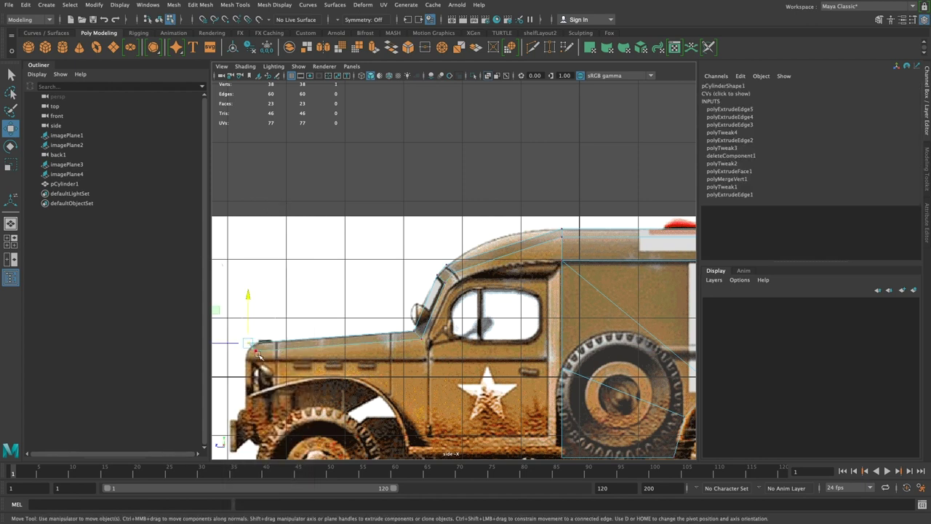
drag(238, 344, 245, 343)
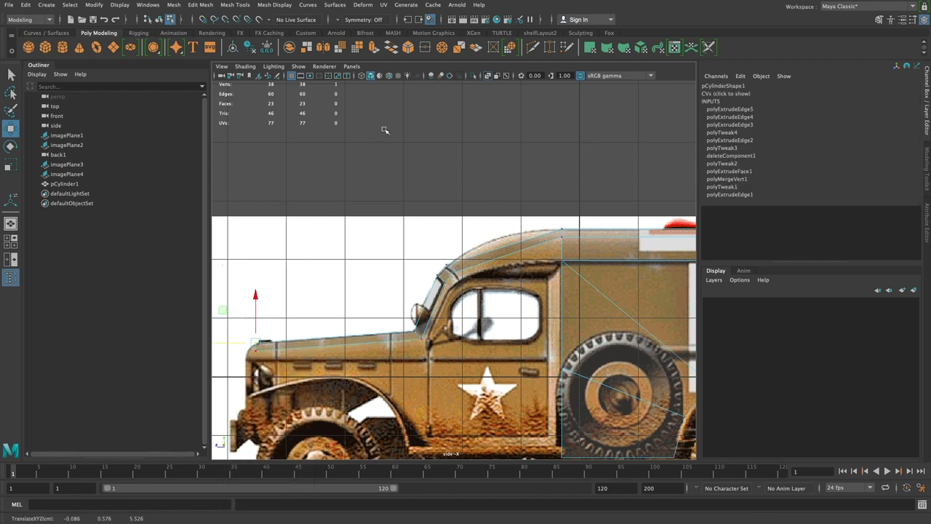
click(383, 162)
Move the outer vertices around the windshield inward in the top view to follow the cab's taper
key(space)
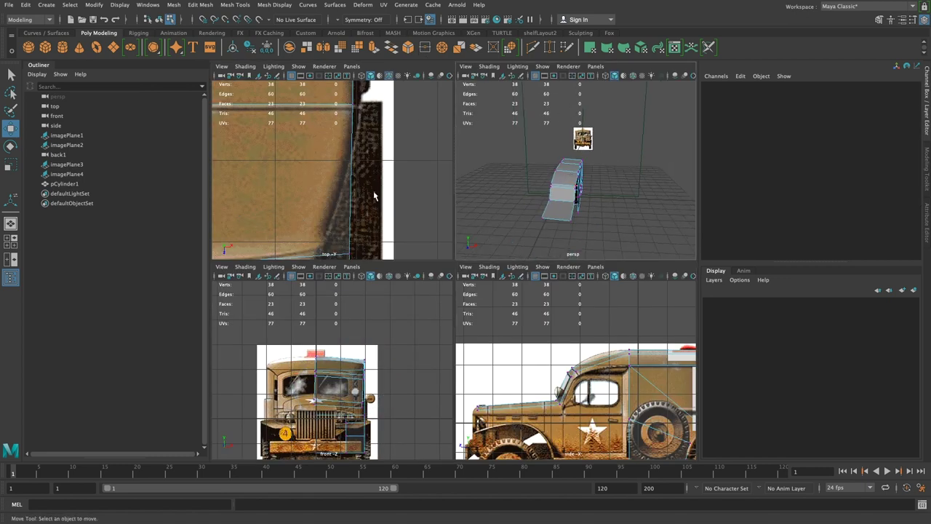
key(space)
scroll(433, 236, down, 5)
scroll(434, 236, up, 1)
scroll(433, 236, up, 1)
alt+middle_drag(492, 314, 481, 289)
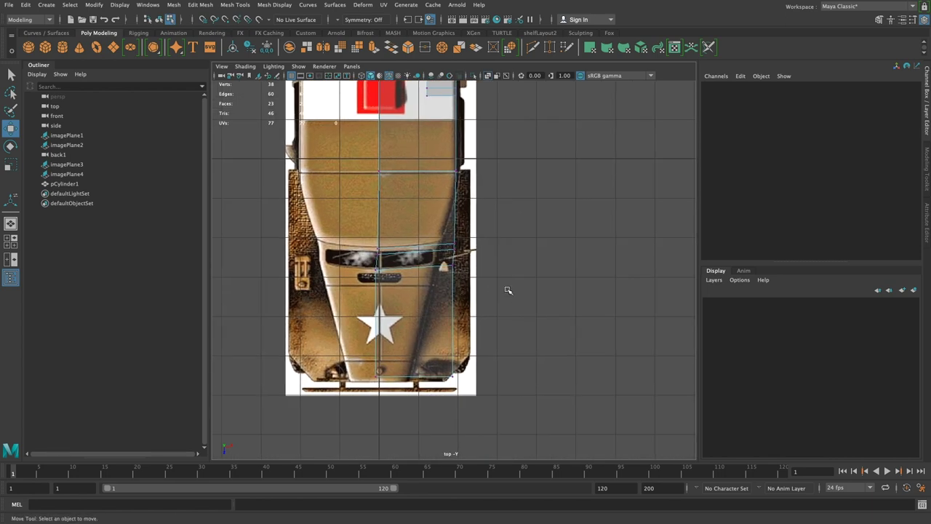
drag(434, 236, 479, 285)
drag(433, 256, 419, 258)
click(503, 256)
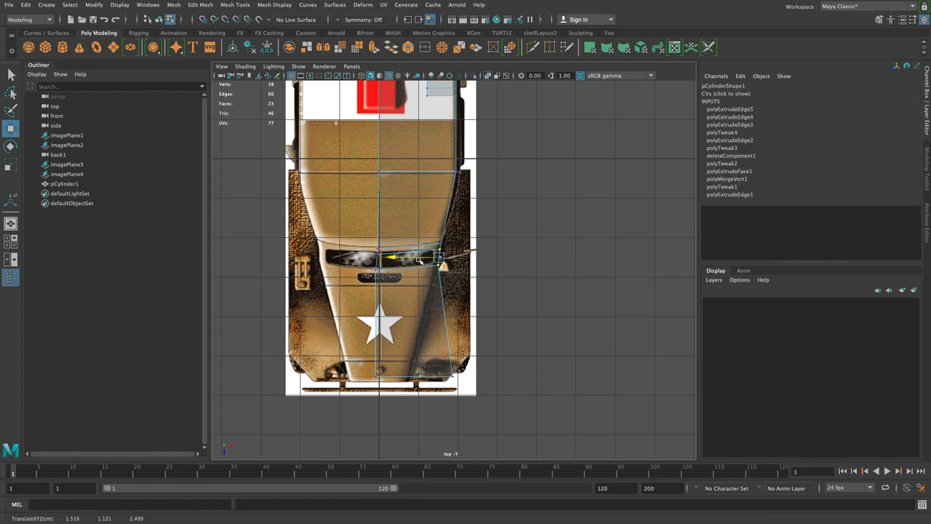
Move the outer vertices at the windshield's base and the hood's front inward to match the tapered hood
click(551, 248)
drag(468, 296, 415, 264)
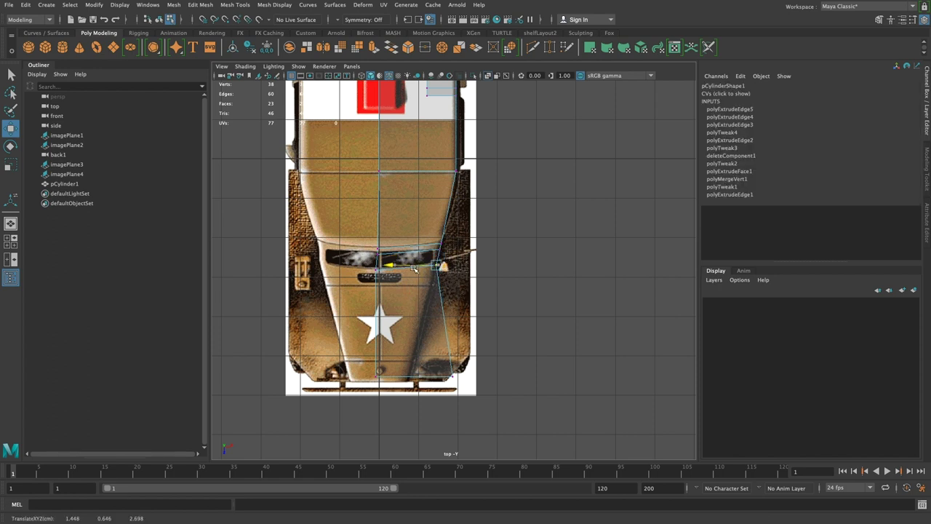
click(582, 278)
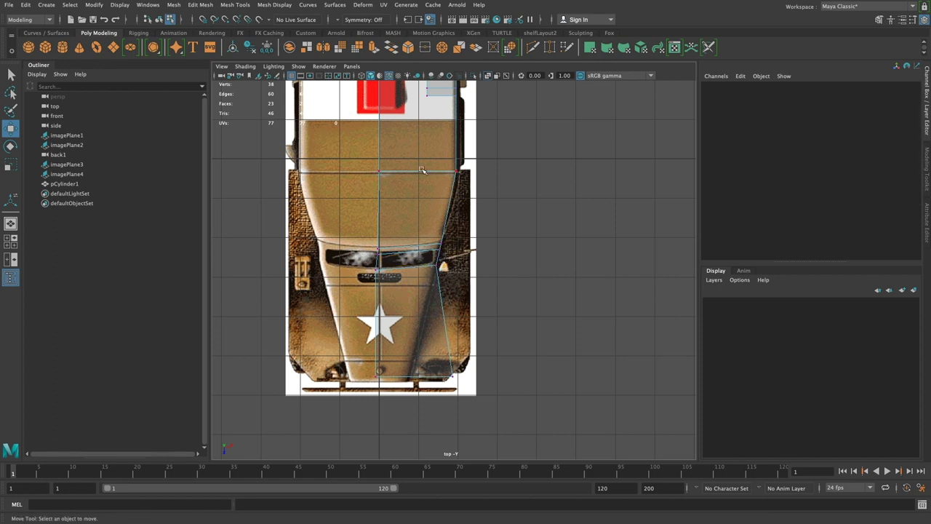
drag(457, 371, 394, 372)
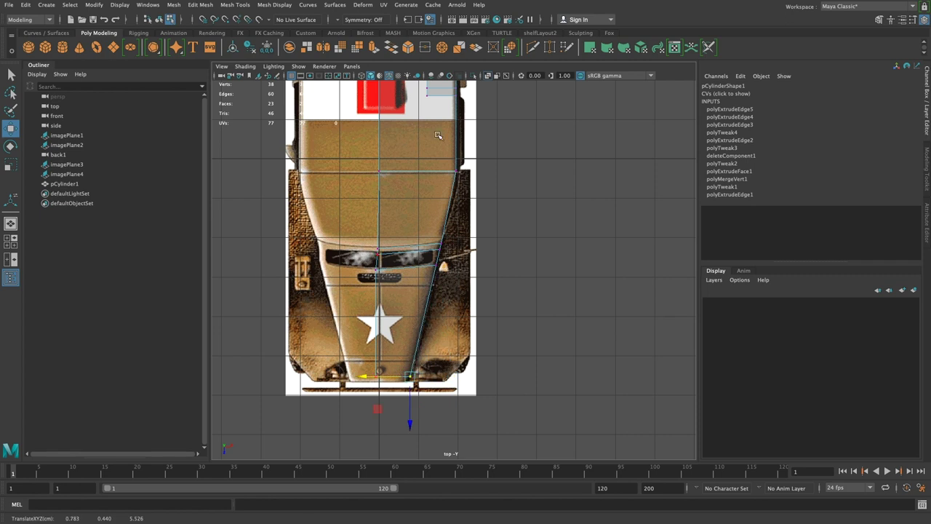
click(543, 334)
Snap the inner vertices of the windshield, hood and cab roof onto the vehicle's centreline in the top view
drag(384, 254, 366, 250)
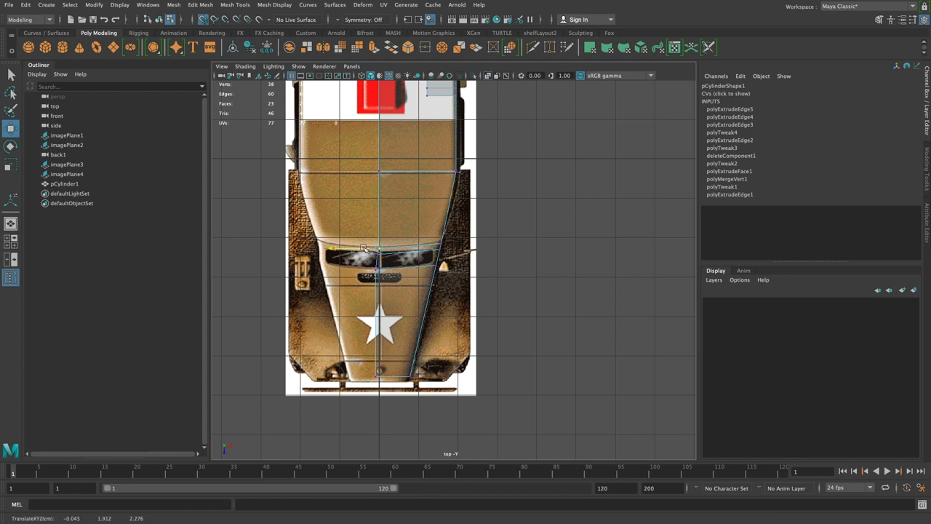
middle_drag(349, 270, 374, 260)
click(355, 270)
mouse_move(364, 256)
mouse_down()
mouse_move(402, 290)
mouse_move(365, 271)
mouse_up()
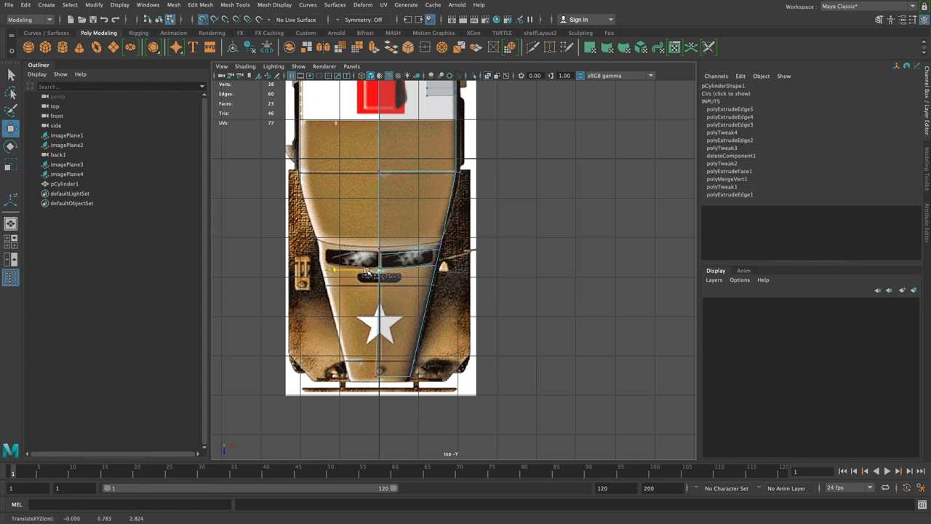
click(335, 311)
drag(362, 402, 368, 377)
click(519, 323)
alt+middle_drag(513, 268, 515, 408)
drag(405, 335, 411, 308)
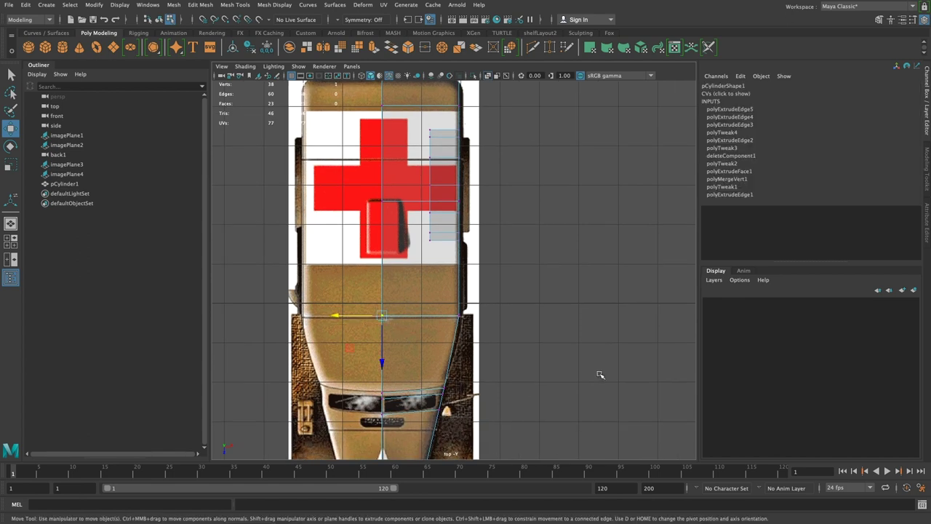
click(580, 377)
Examine the tapered cab roof, windshield and hood in the perspective view
key(space)
key(space)
alt+right_drag(605, 212, 582, 240)
alt+drag(581, 239, 510, 354)
key(space)
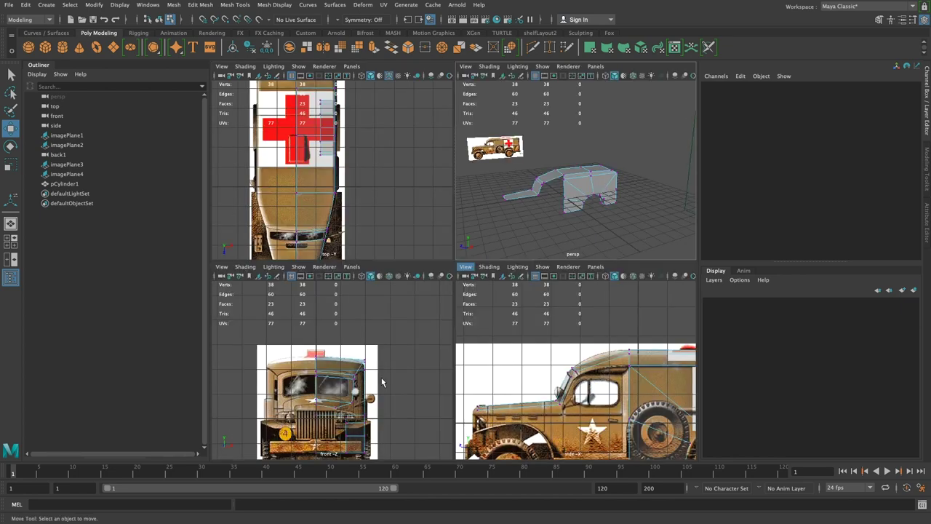
click(617, 366)
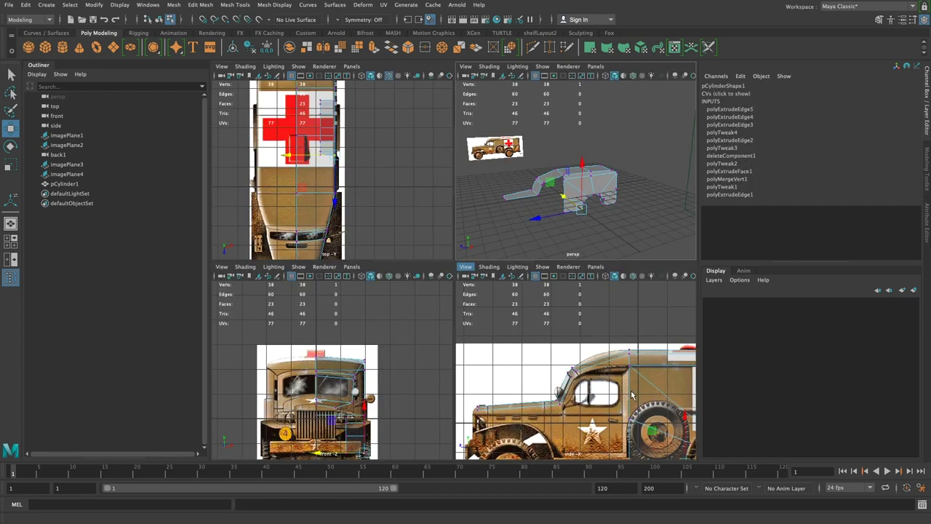
key(space)
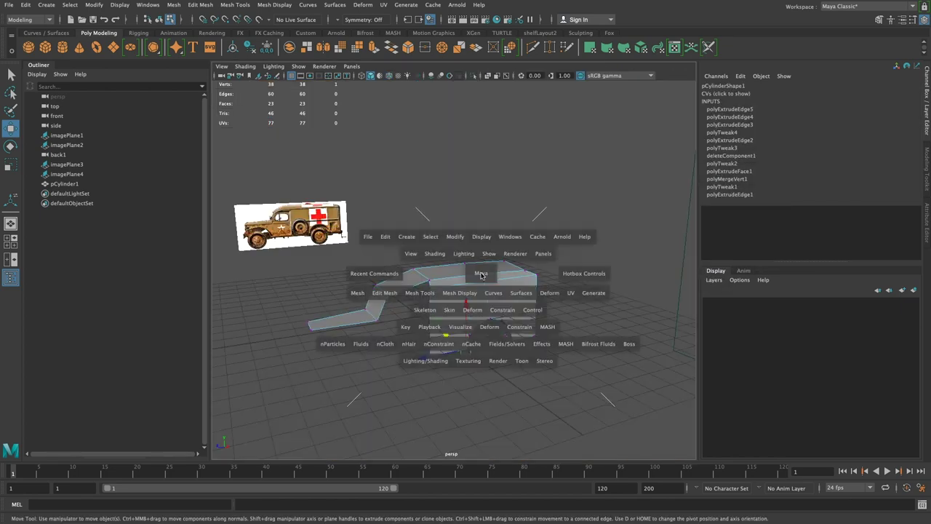
Extrude the side panel's two front edges forward across the cab door in the side view
key(space)
key(space)
right_drag(585, 338, 584, 208)
click(562, 315)
alt+middle_drag(584, 313, 568, 269)
shift+click(545, 355)
shift+right_drag(547, 334, 547, 363)
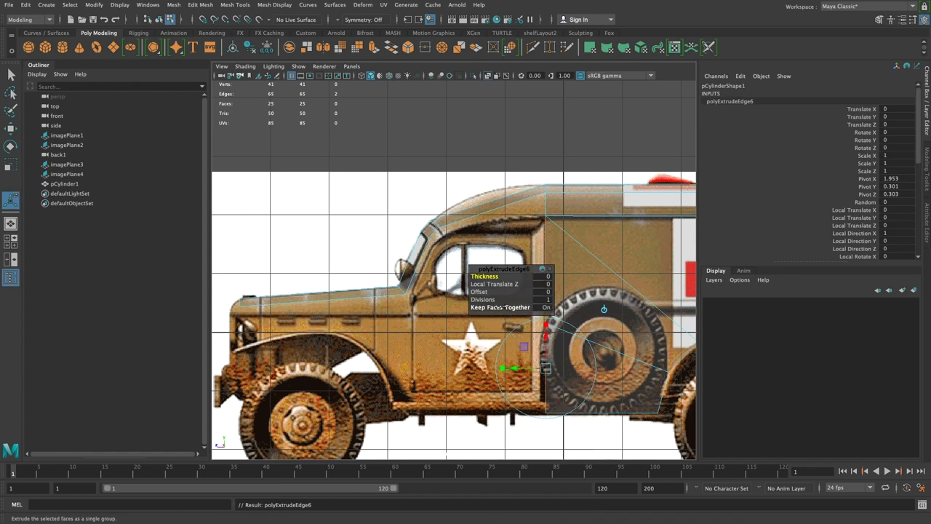
drag(525, 321, 412, 323)
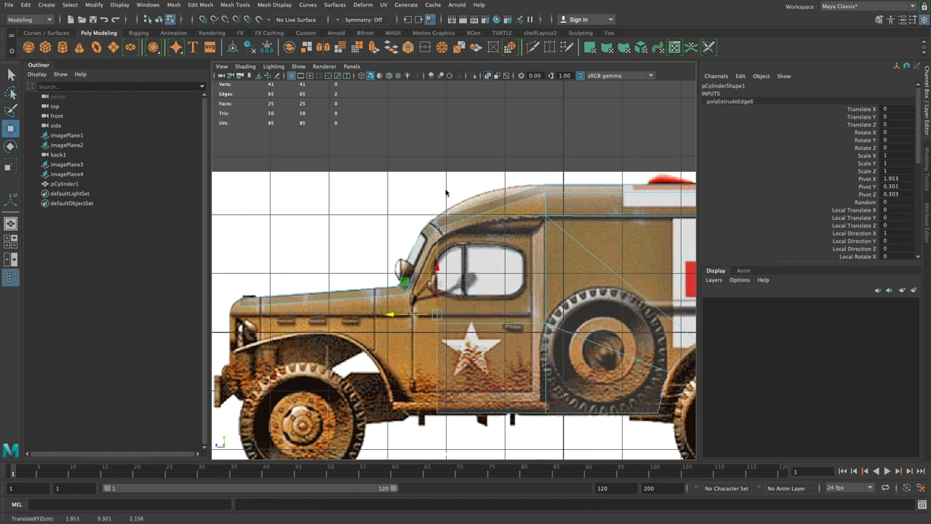
Move the extruded door edges inward in the top view to follow the tapered cab
key(space)
key(space)
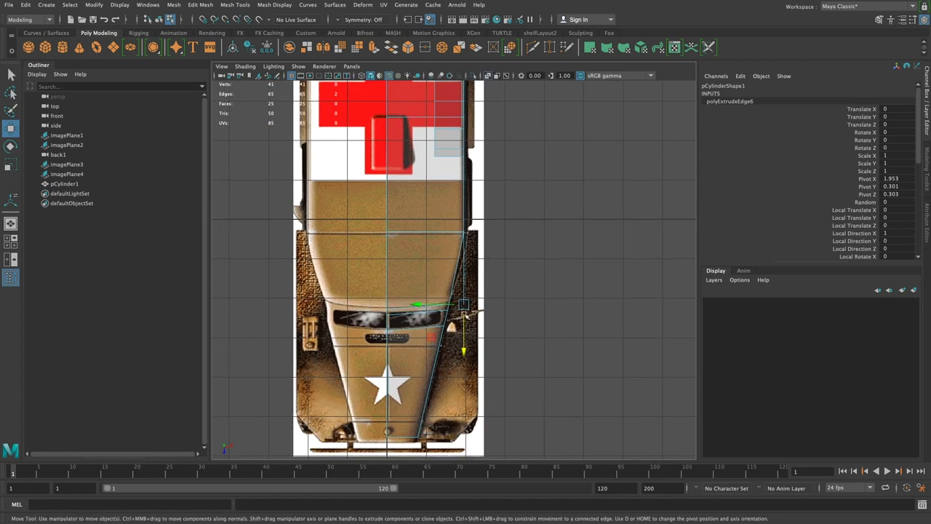
drag(428, 303, 422, 304)
key(space)
key(space)
click(570, 374)
Adjust the door panel's upper front vertex in the perspective view to meet the corner of the cab roof
mouse_move(465, 234)
right_down()
mouse_move(491, 249)
mouse_move(466, 237)
right_up()
alt+right_drag(386, 264, 463, 327)
alt+middle_drag(462, 327, 641, 326)
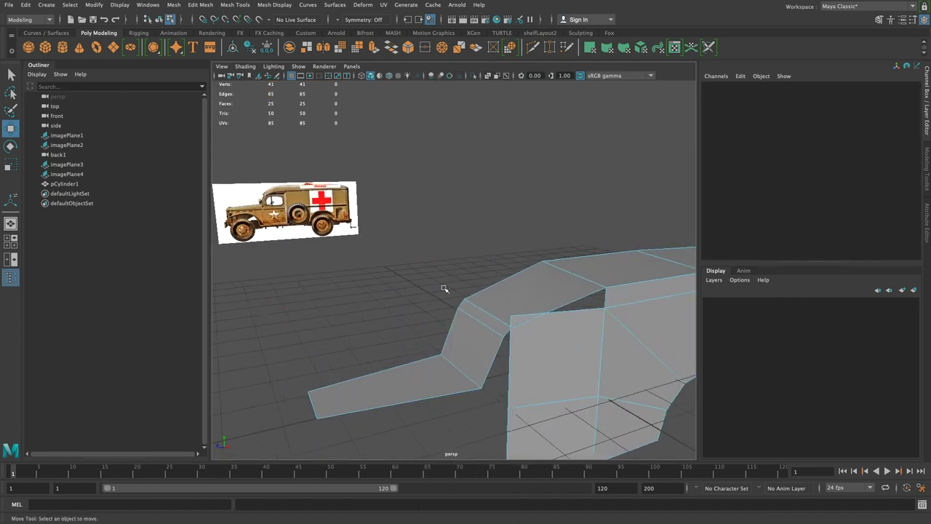
alt+drag(690, 432, 530, 325)
right_drag(526, 235, 480, 236)
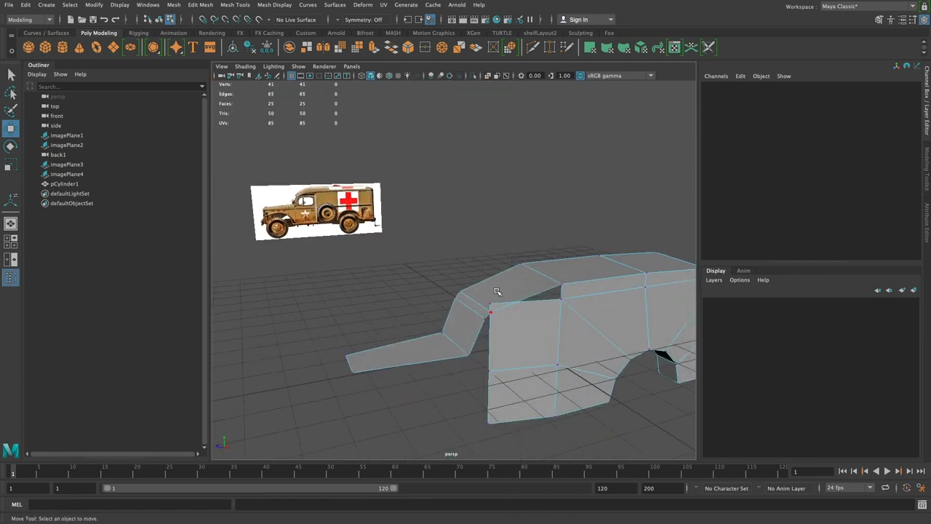
click(491, 305)
alt+right_drag(478, 268, 511, 305)
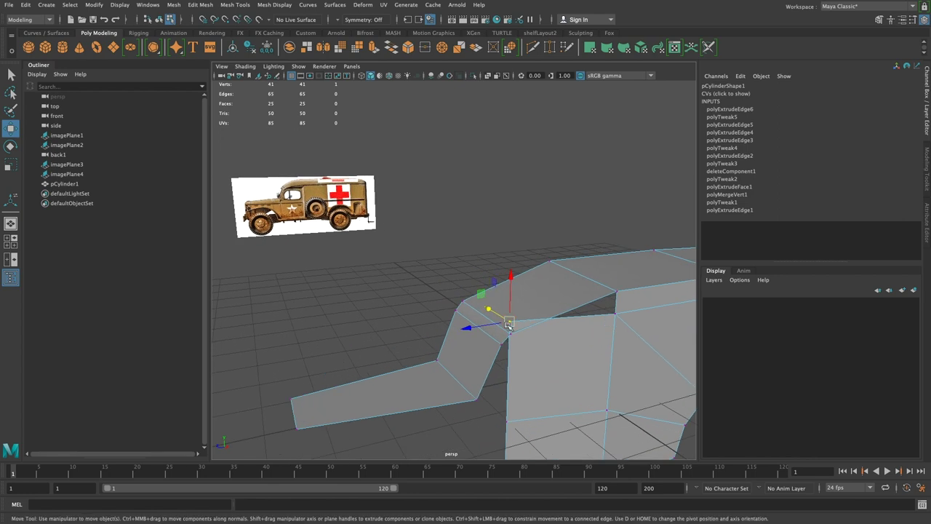
drag(513, 304, 513, 307)
click(486, 393)
Move the door panel's two lower front vertices forward to the door's front edge in the side view
scroll(597, 381, down, 3)
alt+drag(597, 380, 494, 339)
key(space)
key(space)
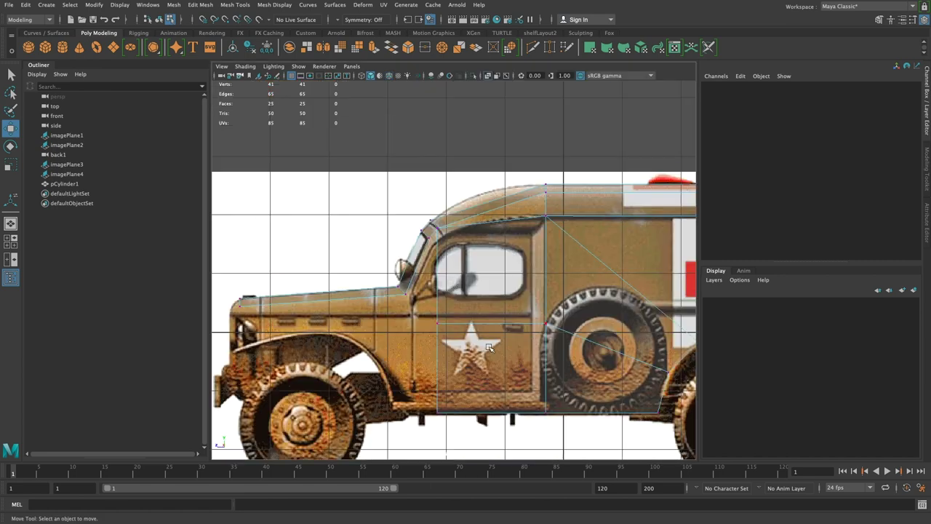
drag(452, 404, 454, 413)
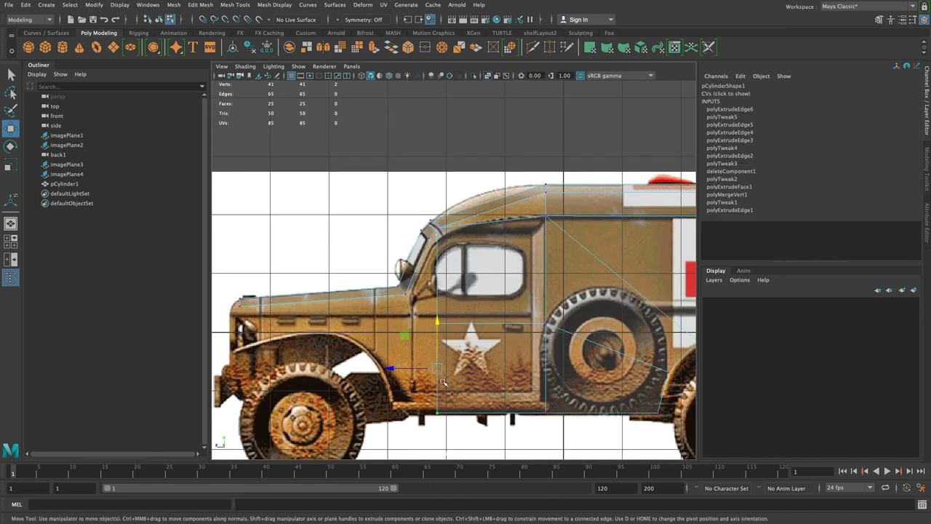
drag(420, 369, 394, 366)
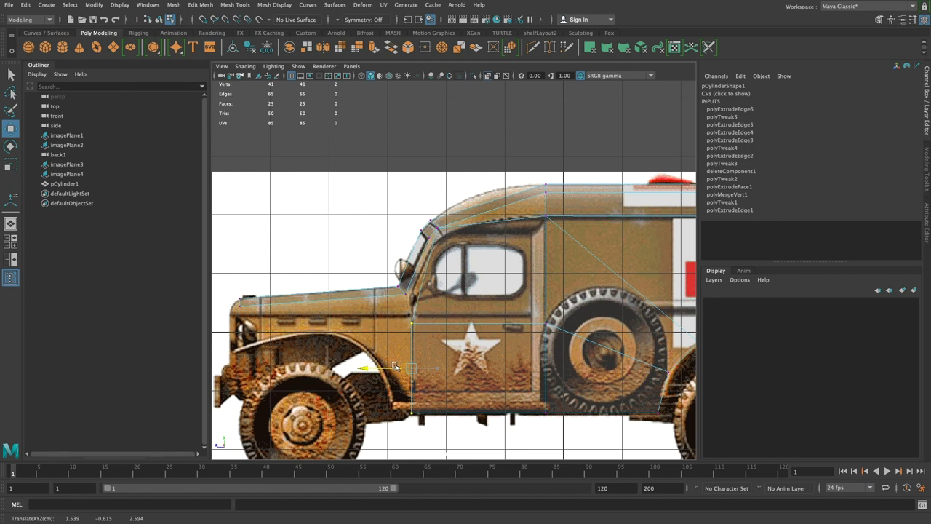
click(379, 343)
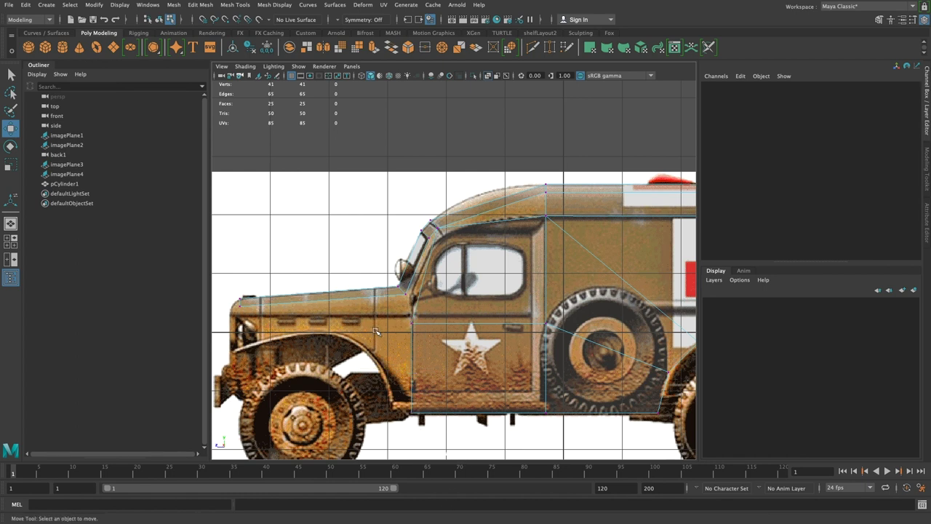
Raise the door panel's middle row of vertices to the trim line below the window
drag(406, 322, 605, 388)
drag(478, 295, 478, 286)
click(545, 131)
Examine the door panel against the cab roof and windshield in the perspective and side views
key(space)
key(space)
alt+drag(563, 314, 520, 335)
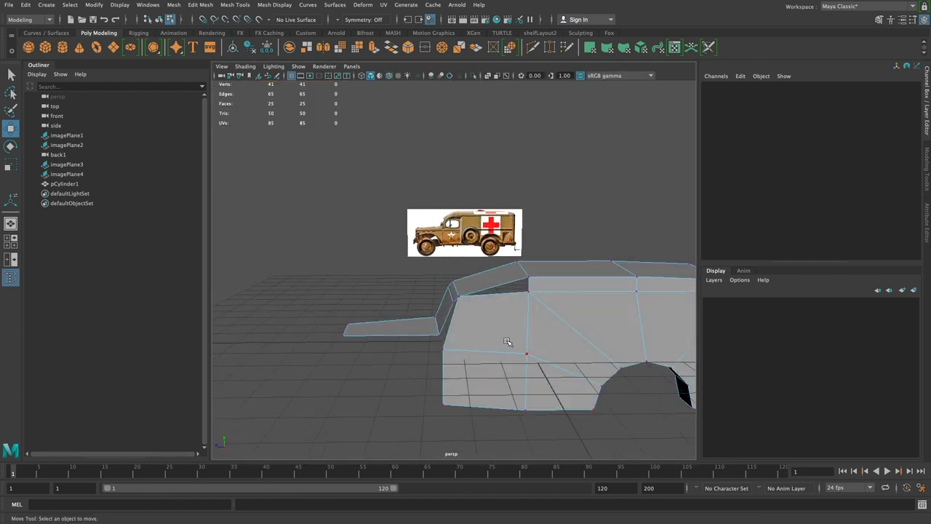
key(space)
key(space)
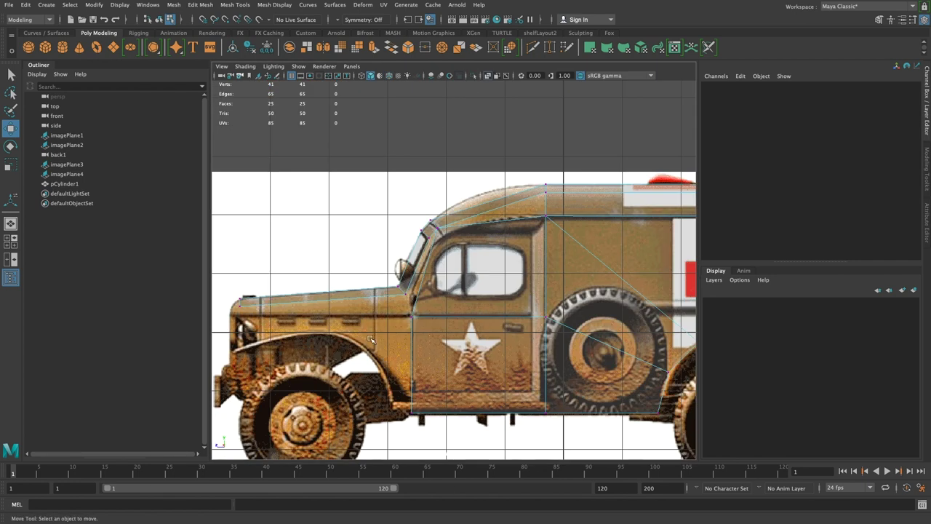
key(space)
key(space)
alt+drag(403, 206, 387, 117)
right_drag(434, 189, 445, 174)
key(space)
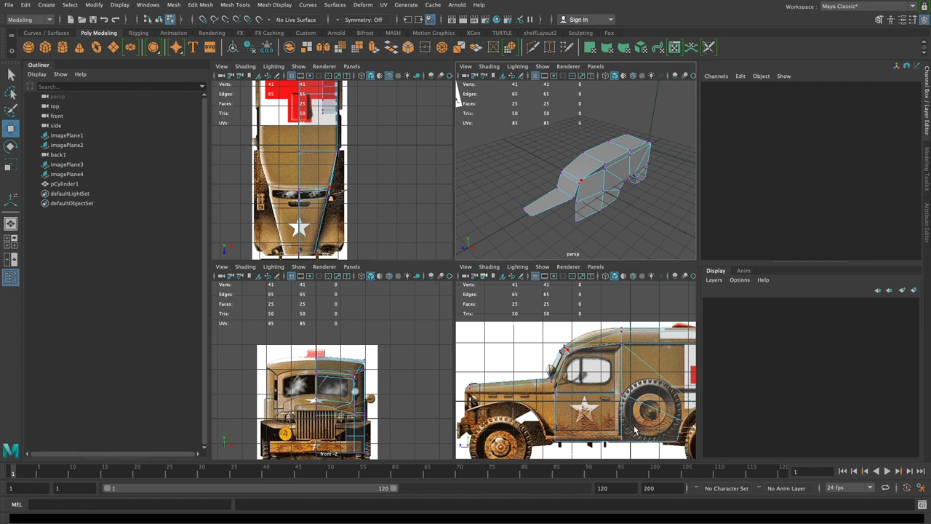
Extrude the door's lower front edge about 2.95 units forward to the front of the hood in the side view
key(space)
alt+middle_drag(442, 277, 424, 346)
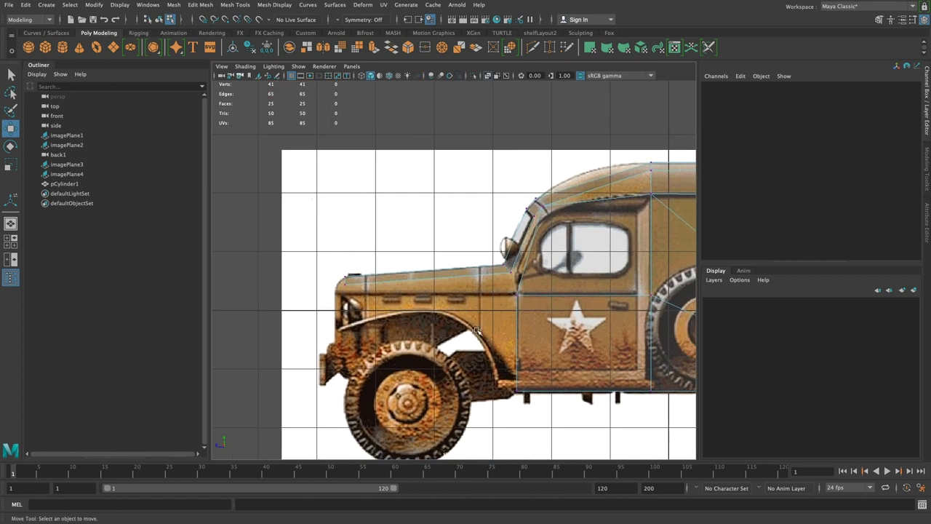
mouse_move(518, 328)
right_down()
mouse_move(513, 297)
mouse_move(514, 345)
right_up()
click(522, 314)
drag(472, 344, 317, 349)
key(space)
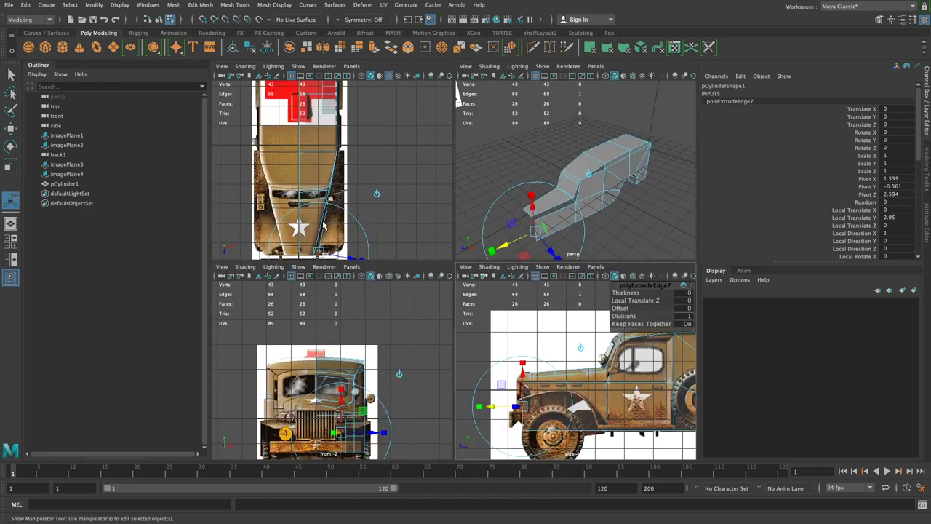
Shift the extruded panel's front edge about 0.22 units inward toward the hood in the top view
key(space)
scroll(435, 414, up, 5)
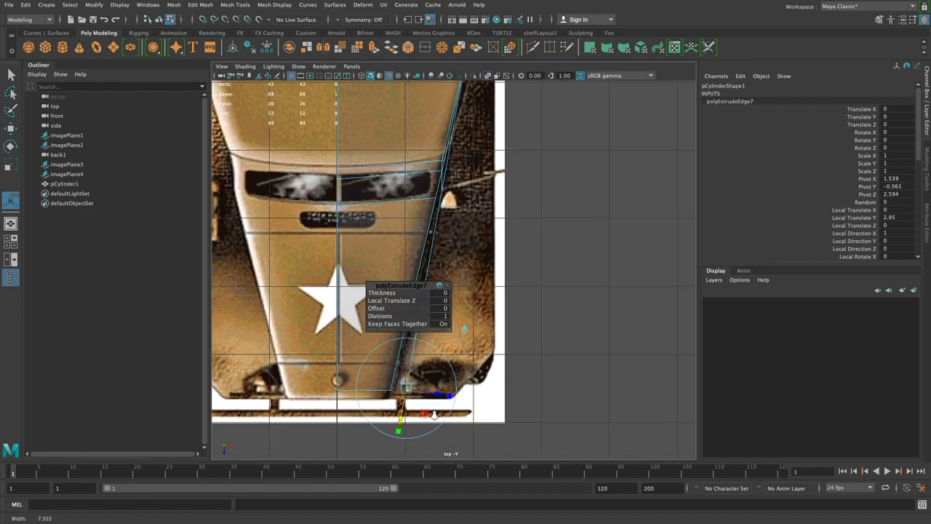
scroll(434, 414, up, 1)
drag(434, 408, 407, 412)
key(space)
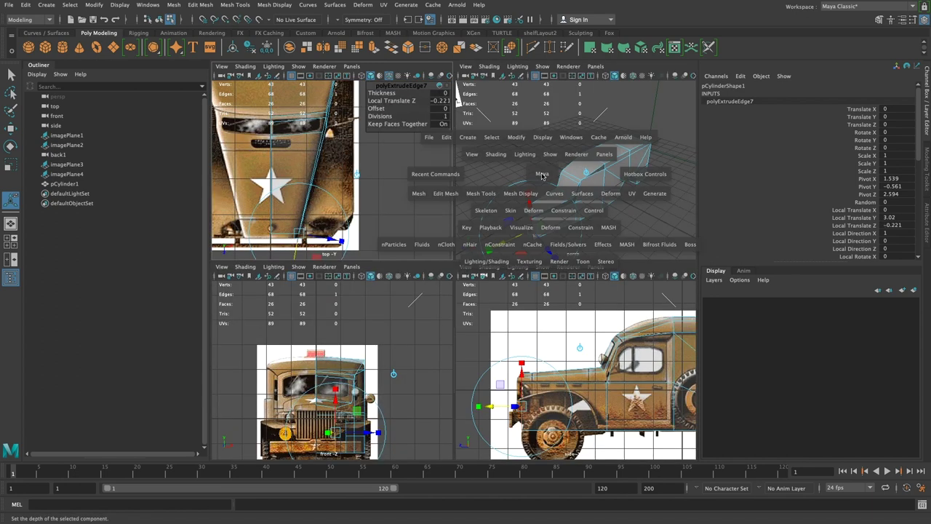
Examine the new lower side panel and the gaps around the door in the perspective and side views
key(space)
mouse_move(603, 388)
alt+mouse_down()
mouse_move(554, 340)
mouse_move(609, 368)
mouse_move(616, 385)
alt+mouse_up()
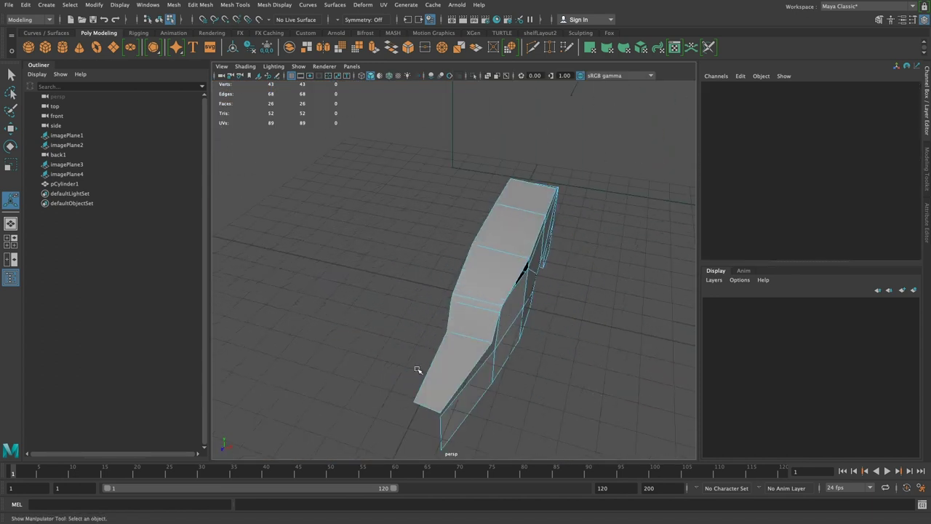
alt+drag(418, 369, 479, 352)
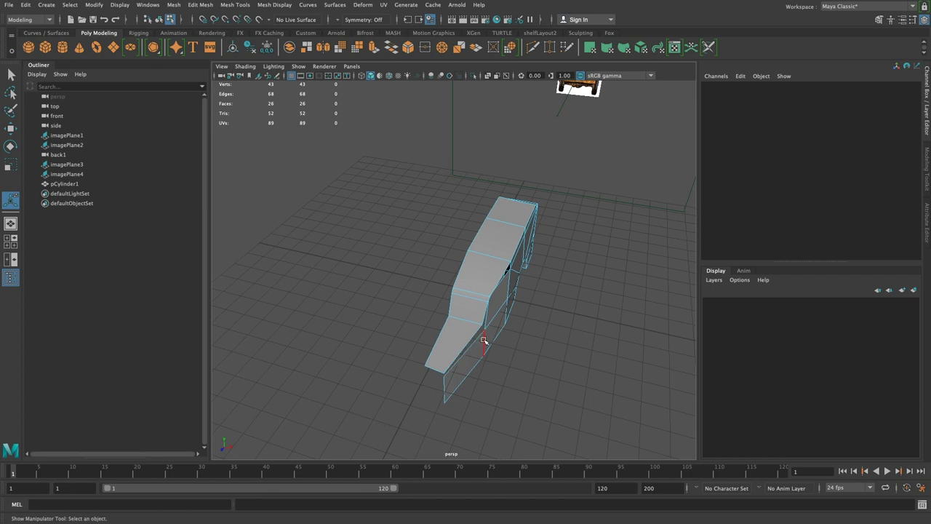
key(space)
key(space)
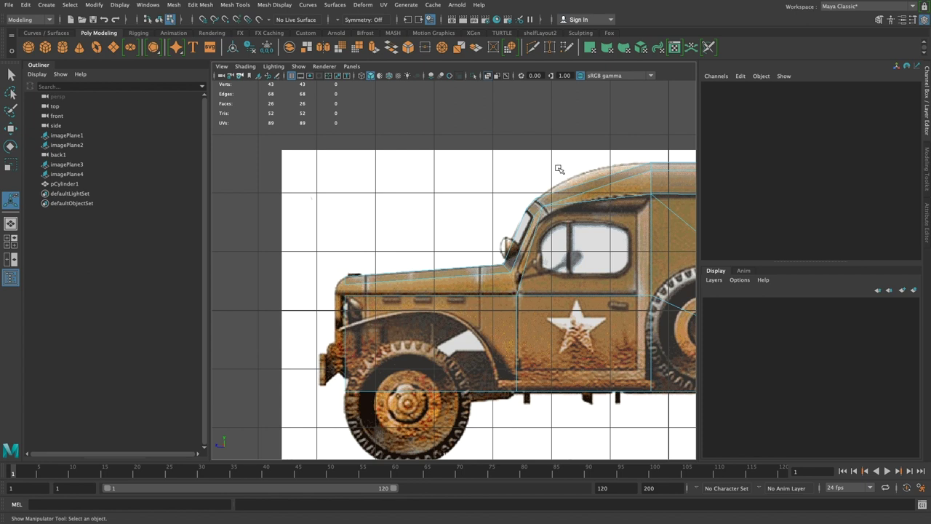
key(space)
key(space)
alt+drag(501, 262, 539, 296)
alt+right_drag(539, 296, 554, 299)
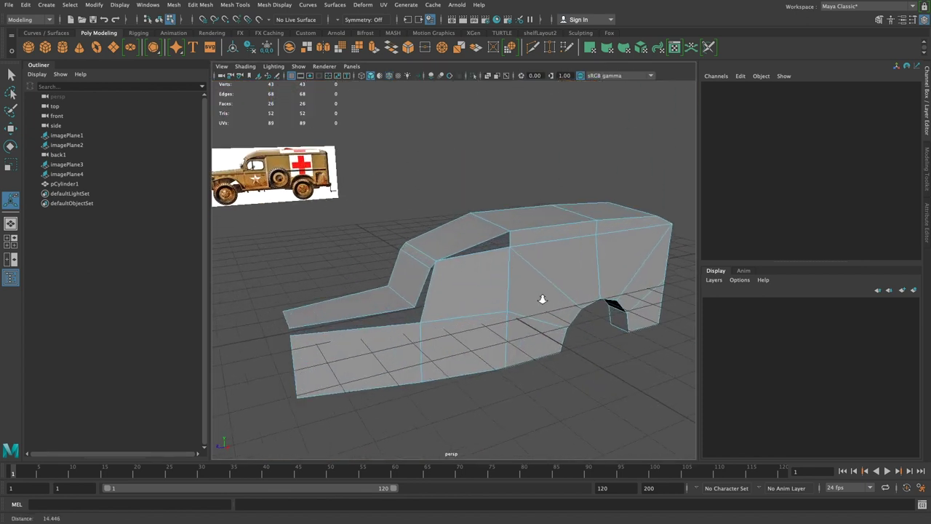
alt+drag(502, 247, 482, 270)
alt+right_drag(481, 270, 492, 276)
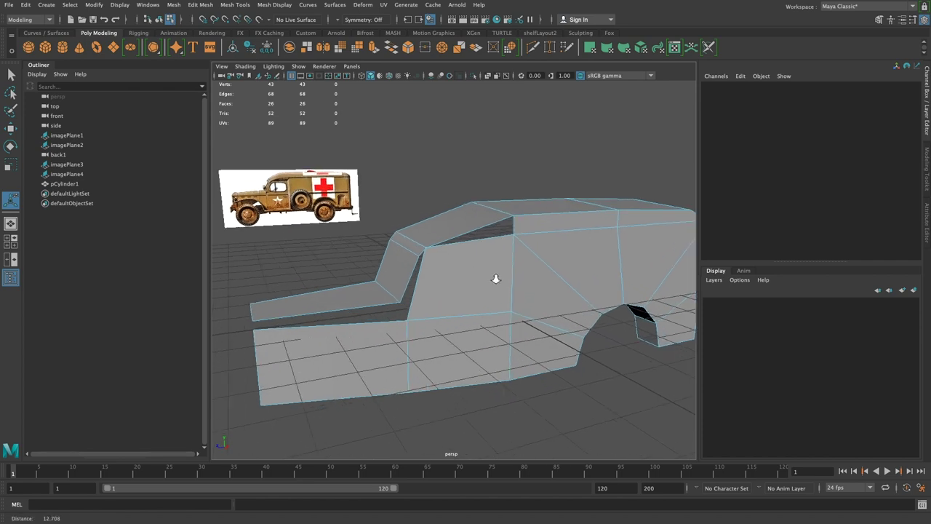
key(space)
key(space)
scroll(446, 311, down, 2)
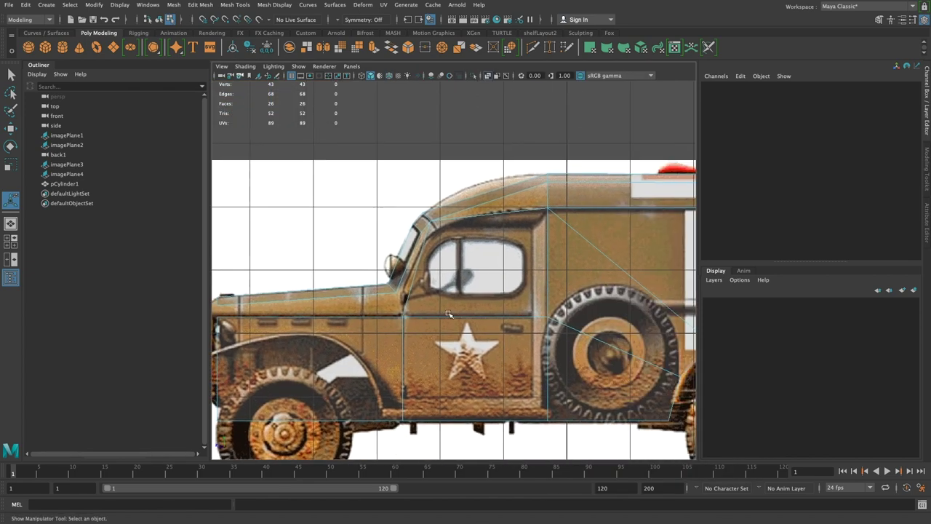
scroll(446, 310, up, 1)
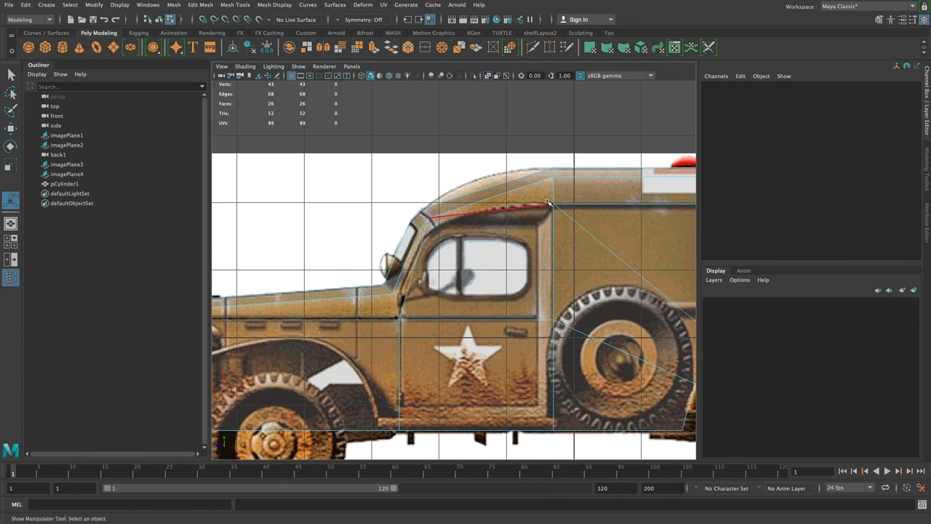
Try to slice the whole body vertically just in front of the door's rear edge with Multi-Cut
key(q)
key(F8)
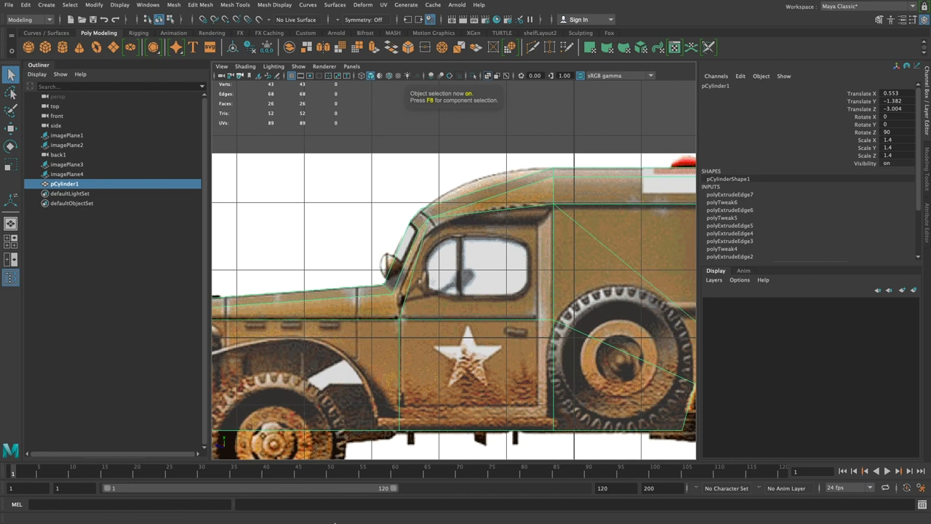
shift+right_drag(439, 274, 373, 275)
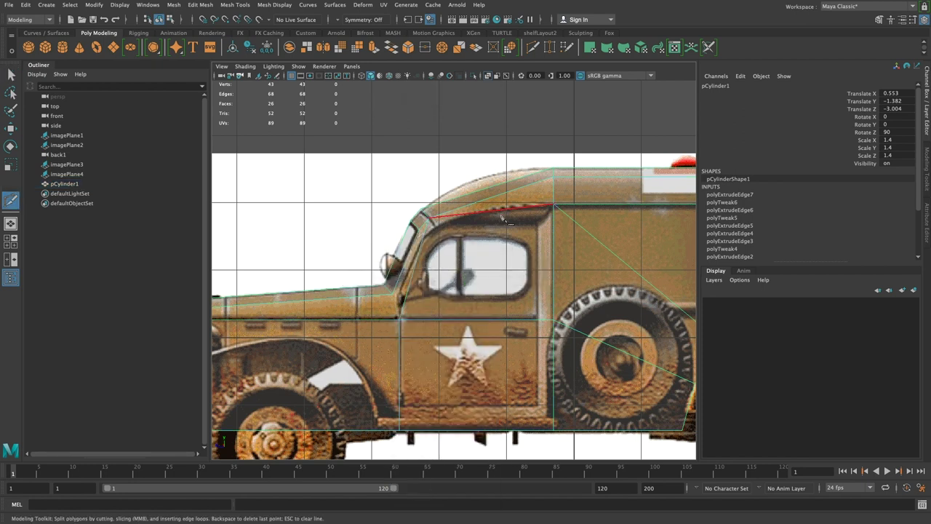
shift+middle_drag(541, 446, 540, 447)
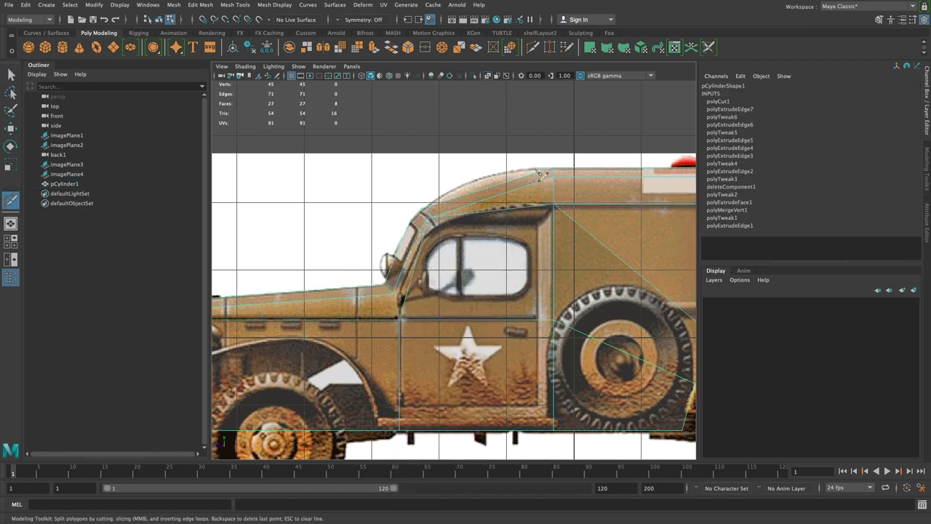
key(ctrl+z)
Select the upper and lower door faces and slice them vertically with Multi-Cut just in front of the door's rear edge
key(space)
key(space)
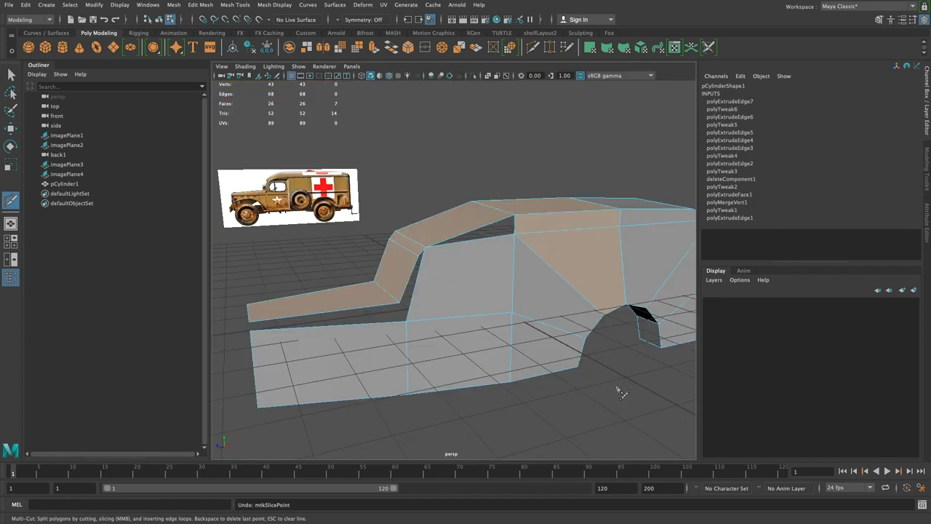
click(12, 76)
click(425, 279)
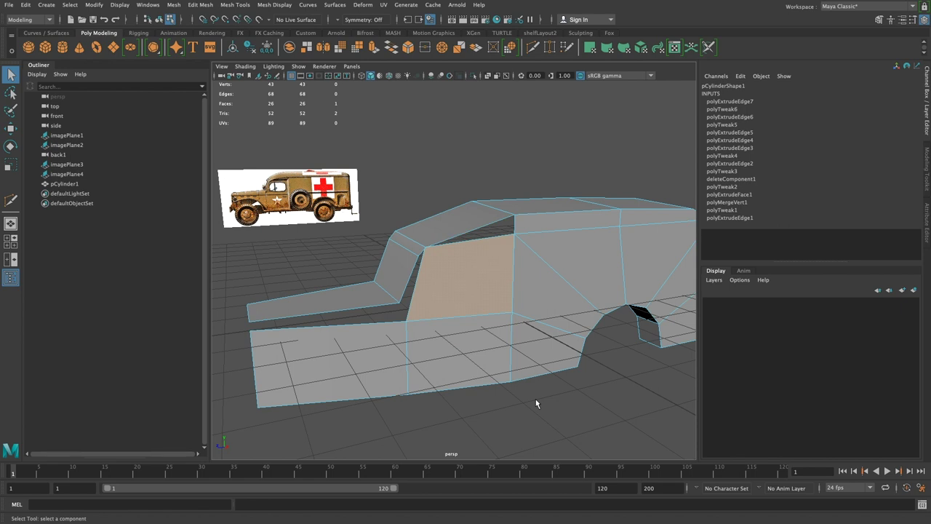
alt+right_drag(535, 399, 555, 409)
shift+click(458, 370)
key(space)
key(space)
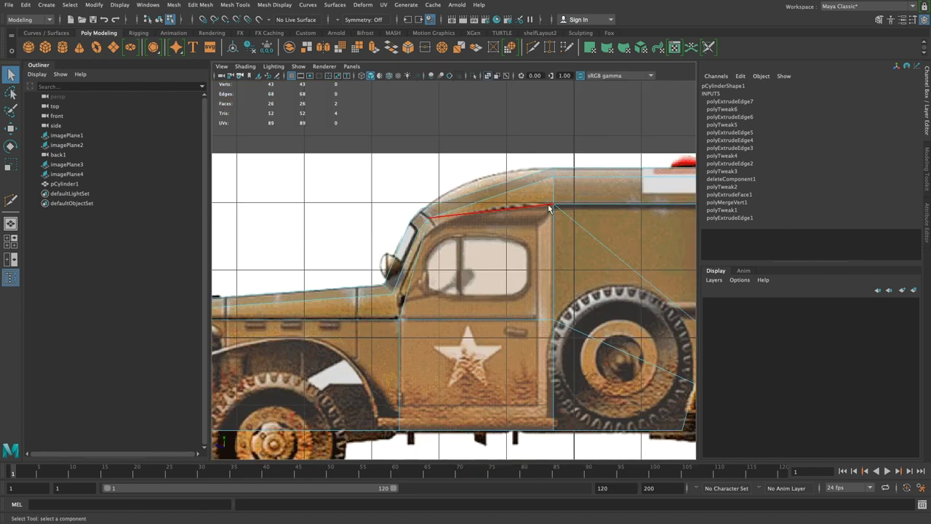
shift+right_drag(523, 192, 478, 190)
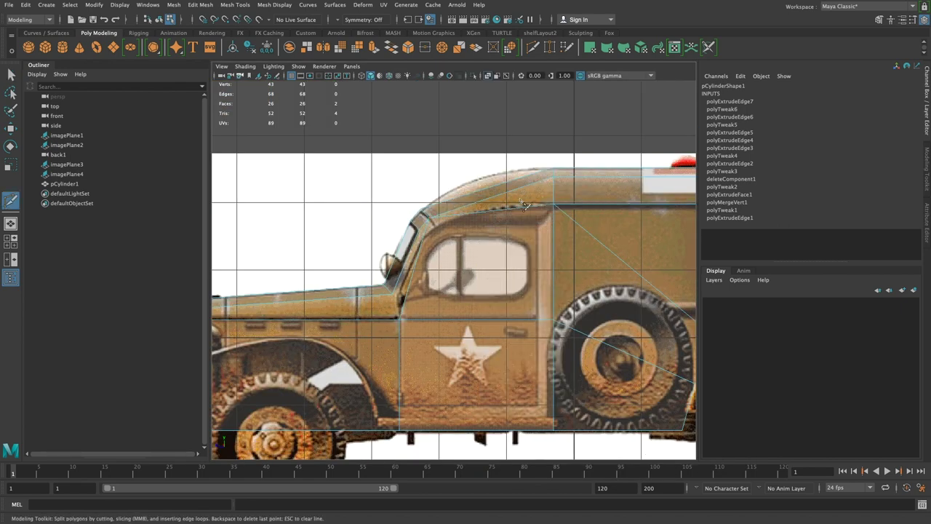
shift+drag(507, 450, 508, 450)
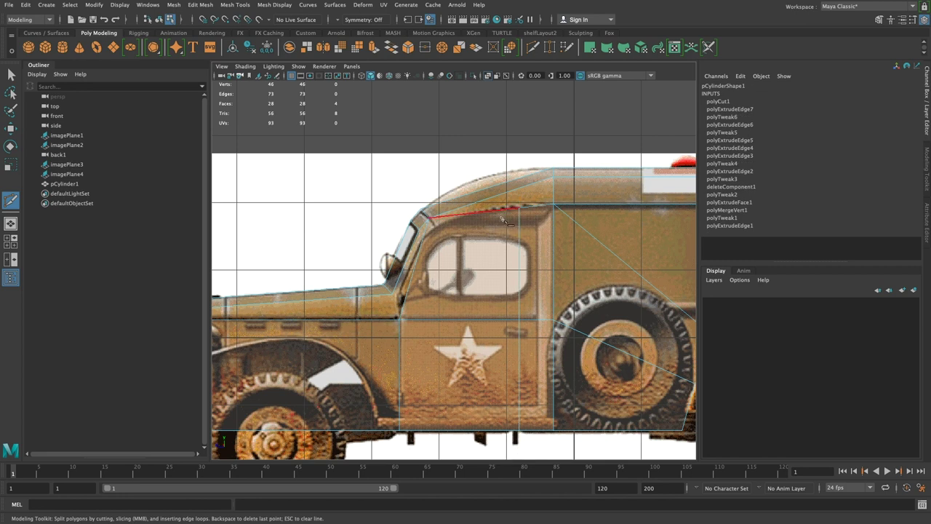
key(ctrl+z)
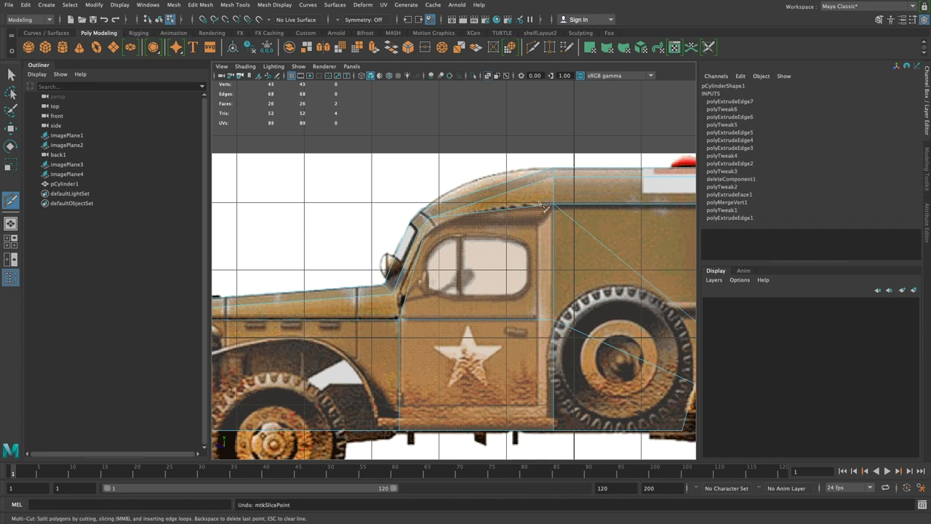
shift+drag(545, 451, 547, 457)
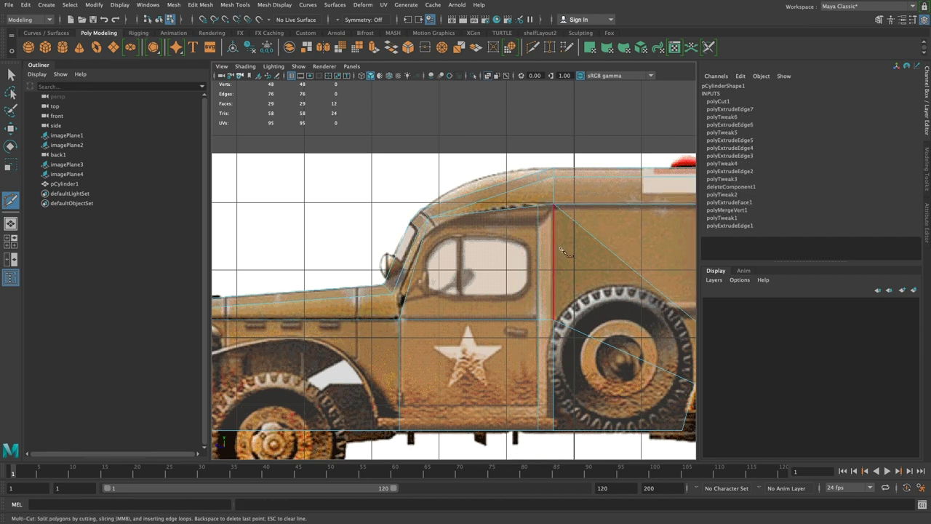
Delete the unwanted cut edge running across the cab roof
key(space)
drag(582, 185, 561, 160)
click(8, 80)
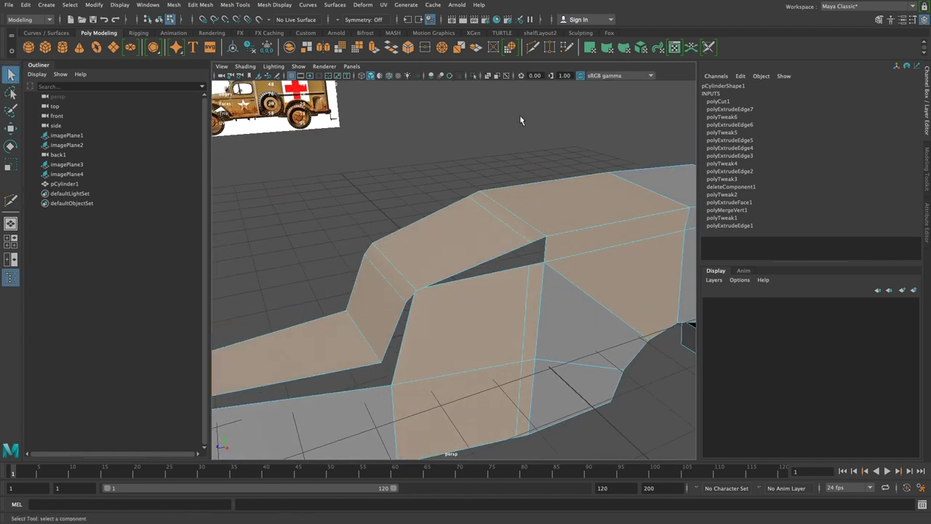
click(520, 117)
click(491, 210)
key(ctrl+b)
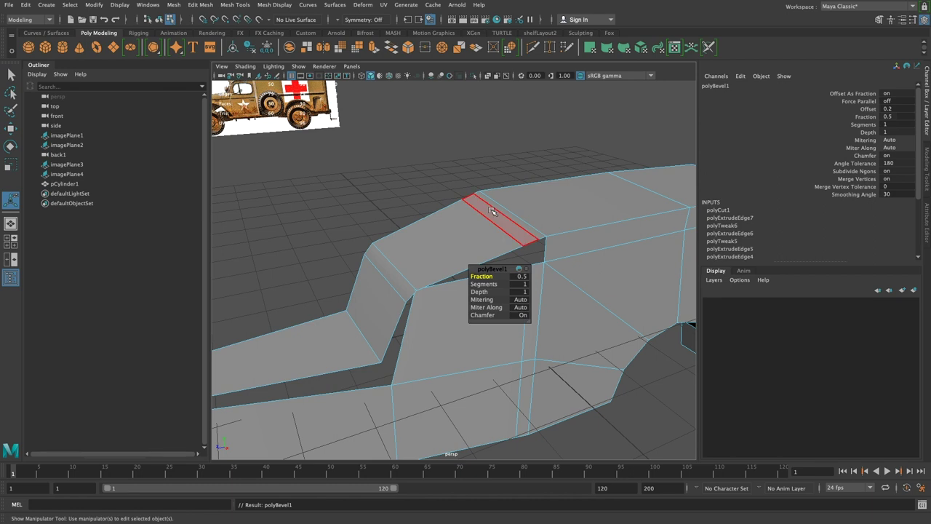
key(ctrl+z)
right_click(493, 216)
shift+right_drag(494, 217, 472, 231)
click(422, 128)
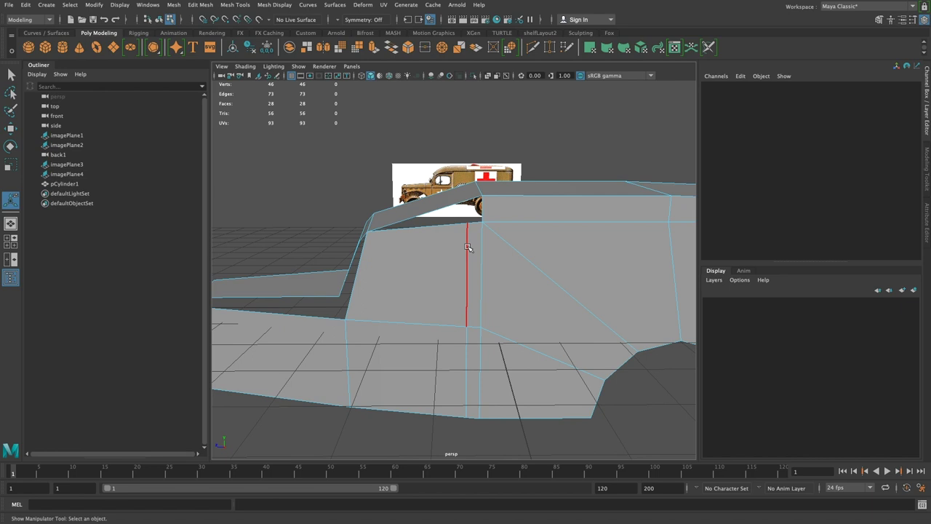
Move the two new vertical door edges inward in the front view to recess the door toward the windshield side
alt+drag(477, 276, 561, 272)
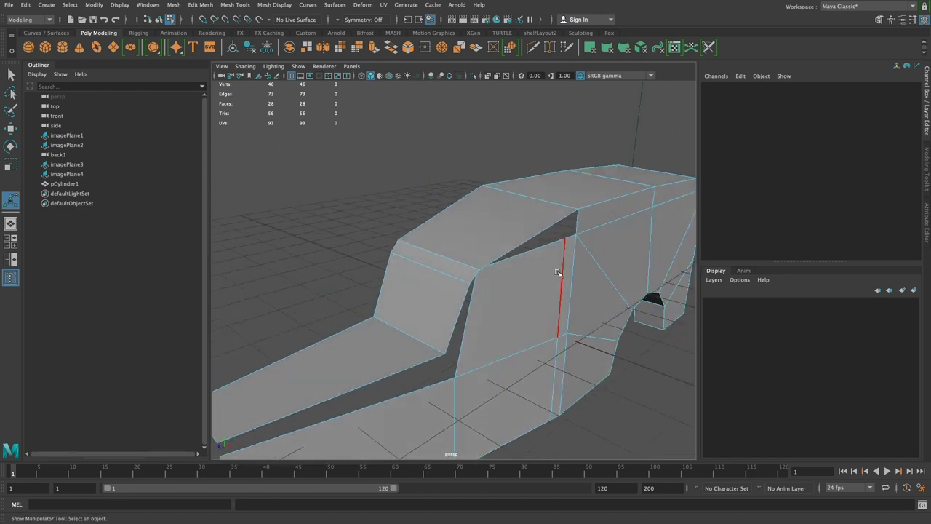
click(561, 273)
key(space)
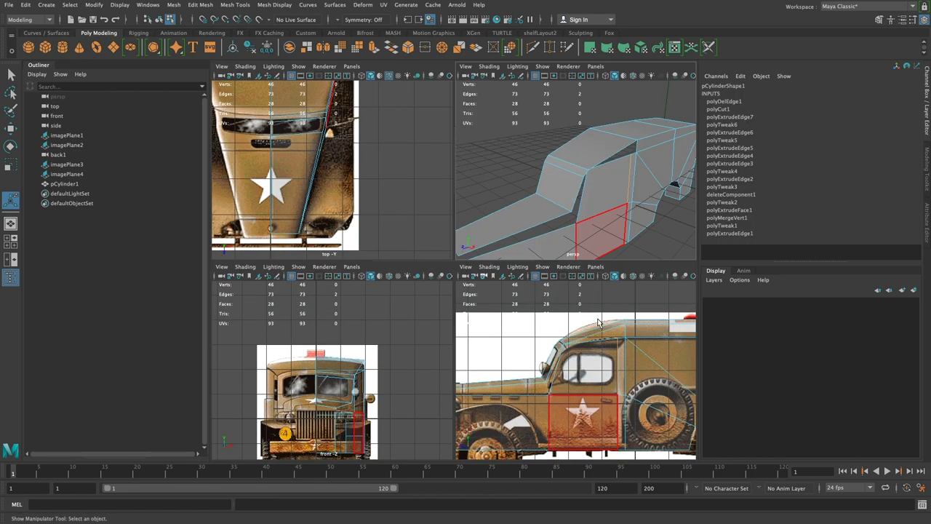
key(space)
scroll(486, 297, up, 3)
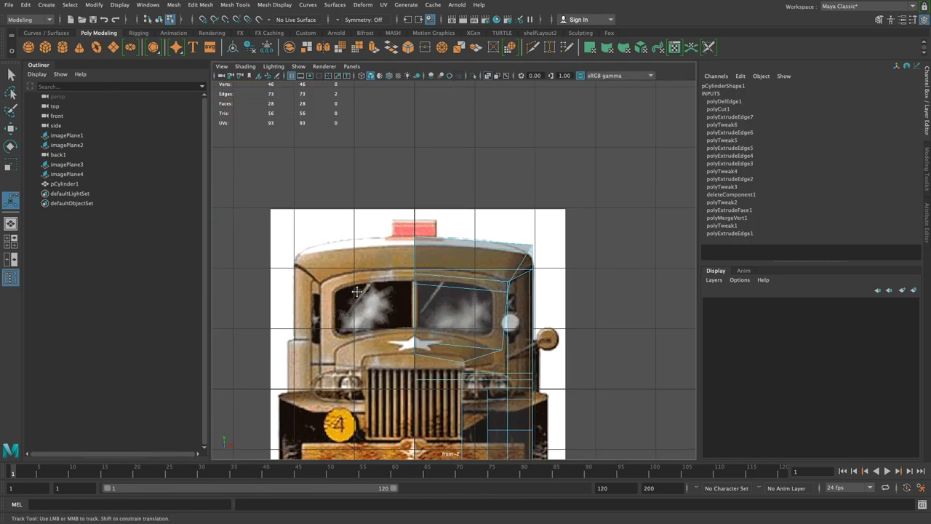
key(w)
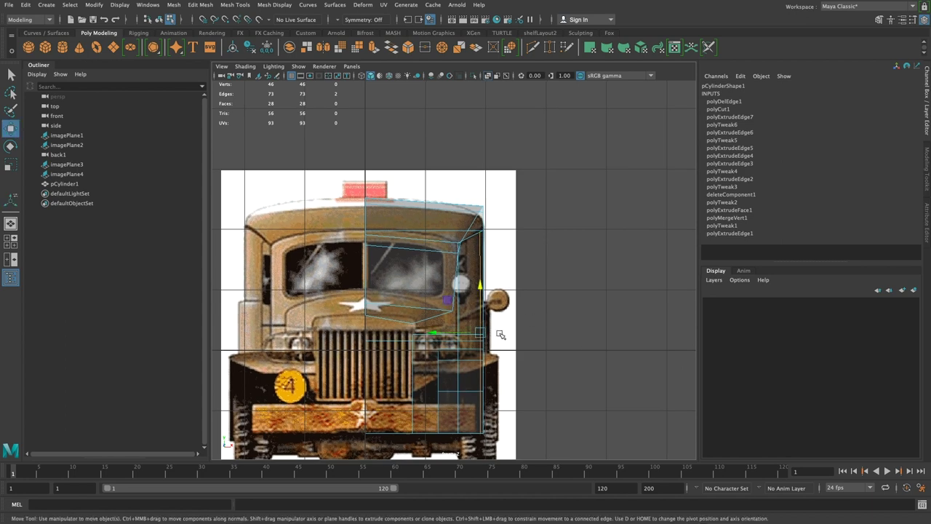
shift+drag(470, 333, 456, 333)
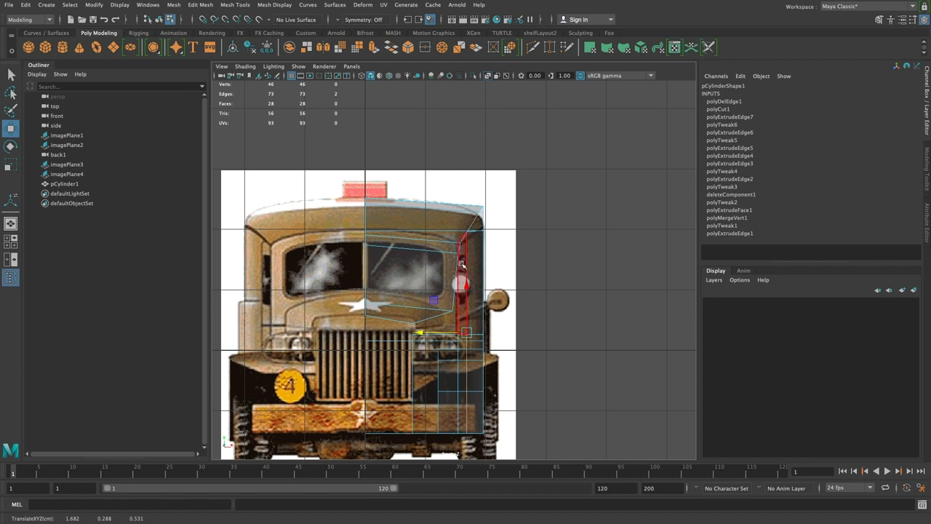
Merge the door's upper front vertex with the adjoining corner vertex of the cab roof and windshield
key(space)
key(space)
alt+drag(672, 347, 595, 357)
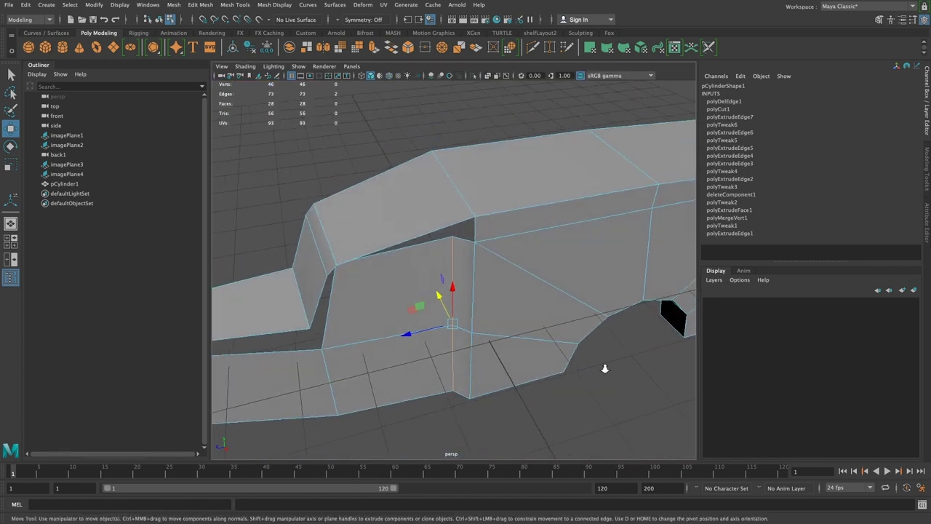
alt+right_drag(594, 357, 584, 388)
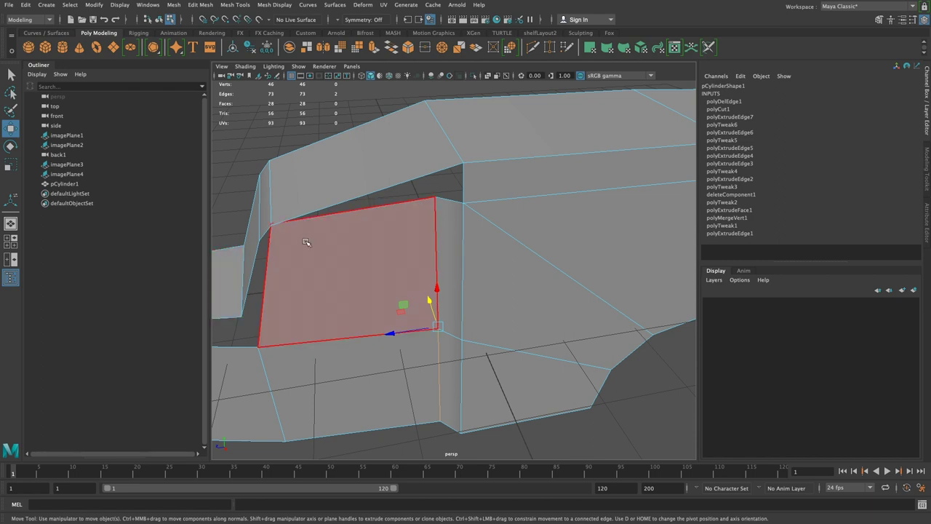
alt+drag(305, 239, 304, 231)
shift+right_click(306, 194)
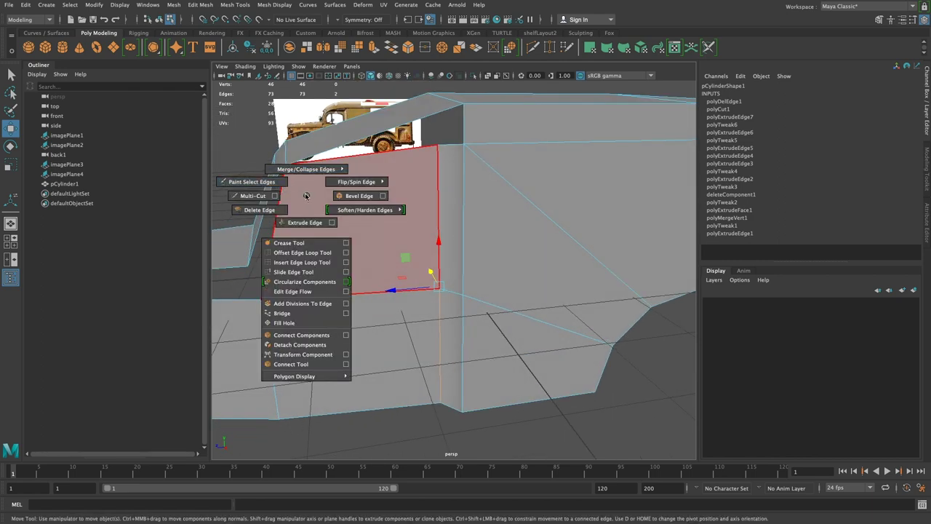
right_drag(302, 184, 257, 184)
drag(278, 159, 304, 179)
shift+right_drag(293, 169, 377, 160)
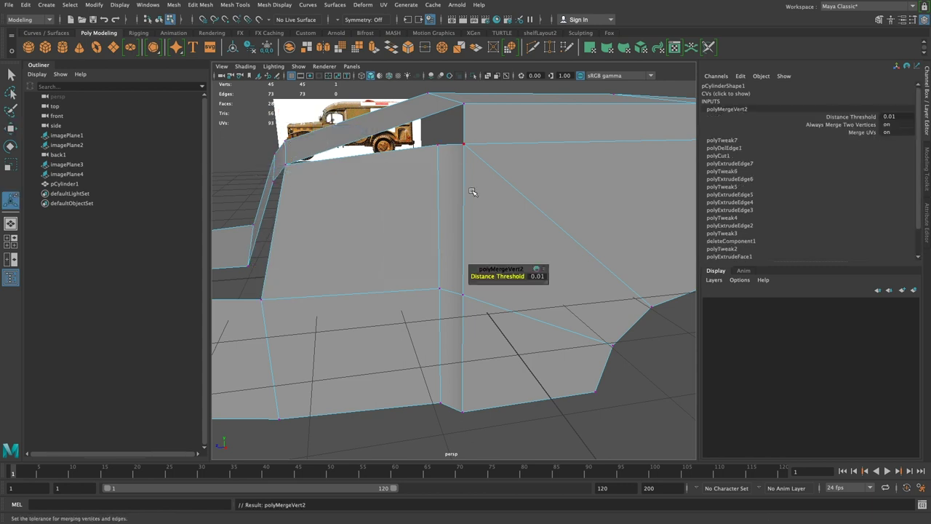
Bridge the short top edge of the door recess to the cab roof's side edge to close the gap above the door
right_drag(449, 136, 456, 117)
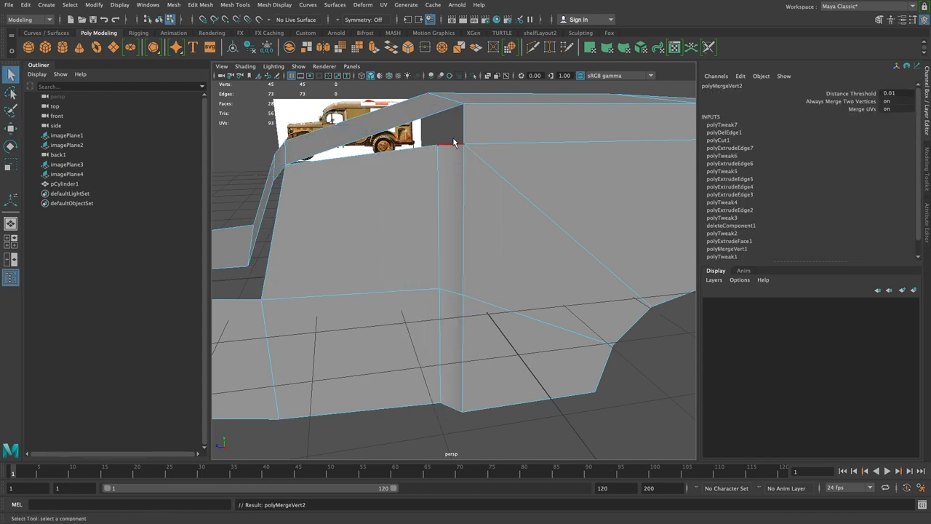
click(414, 123)
shift+right_click(415, 123)
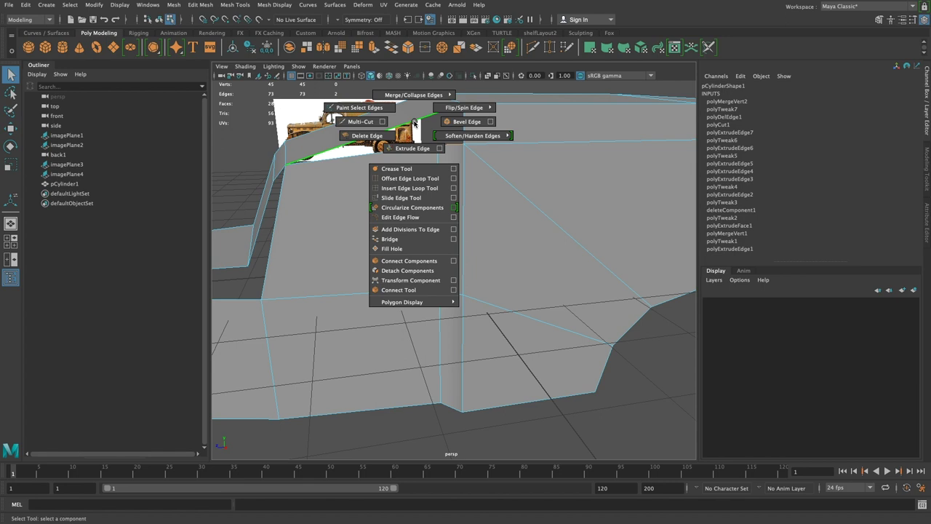
shift+right_drag(415, 123, 416, 122)
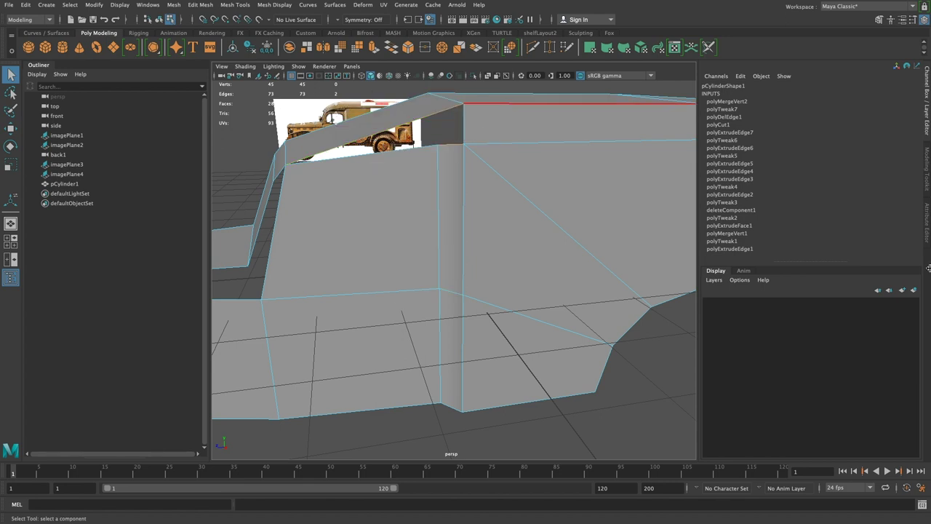
click(926, 163)
click(825, 319)
Split the new face above the door with Multi-Cut from the door's rear upper vertex to the roof corner vertex
alt+drag(714, 438, 676, 377)
alt+drag(591, 96, 688, 342)
scroll(688, 343, up, 4)
alt+drag(590, 289, 577, 305)
scroll(603, 290, up, 1)
shift+right_drag(505, 278, 478, 288)
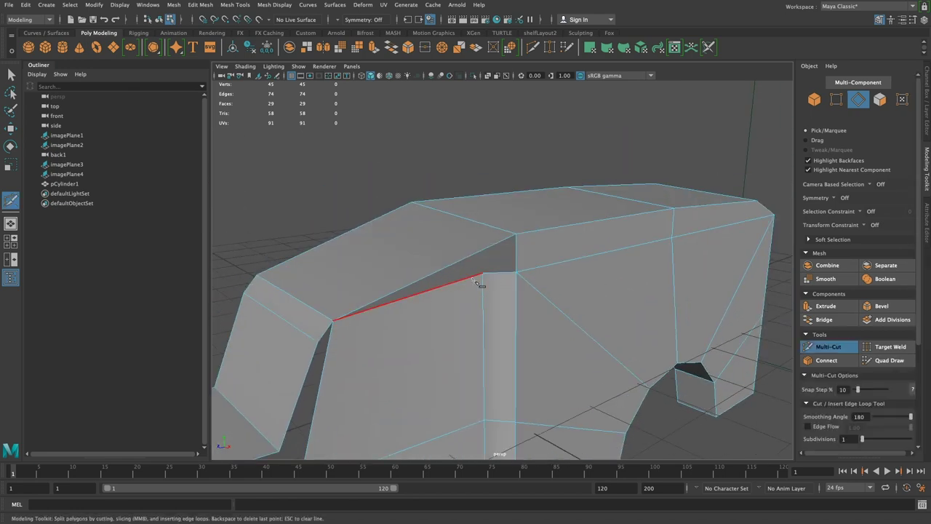
click(515, 234)
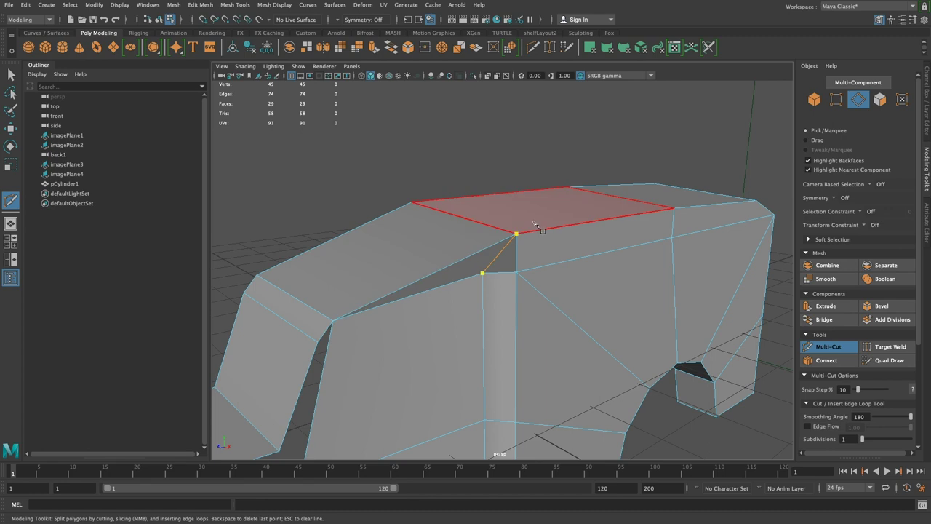
key(Return)
alt+drag(723, 443, 384, 233)
click(444, 240)
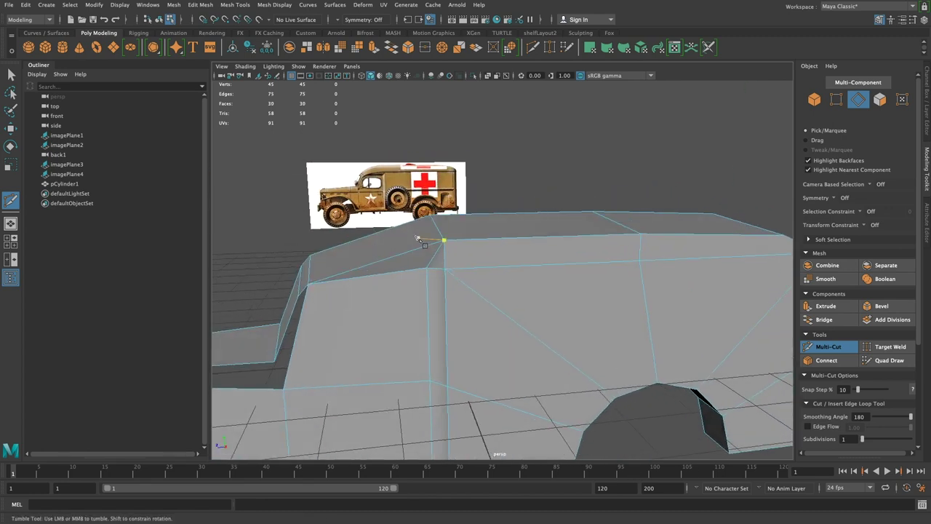
key(Return)
alt+right_drag(586, 400, 437, 349)
alt+drag(436, 349, 500, 362)
click(11, 75)
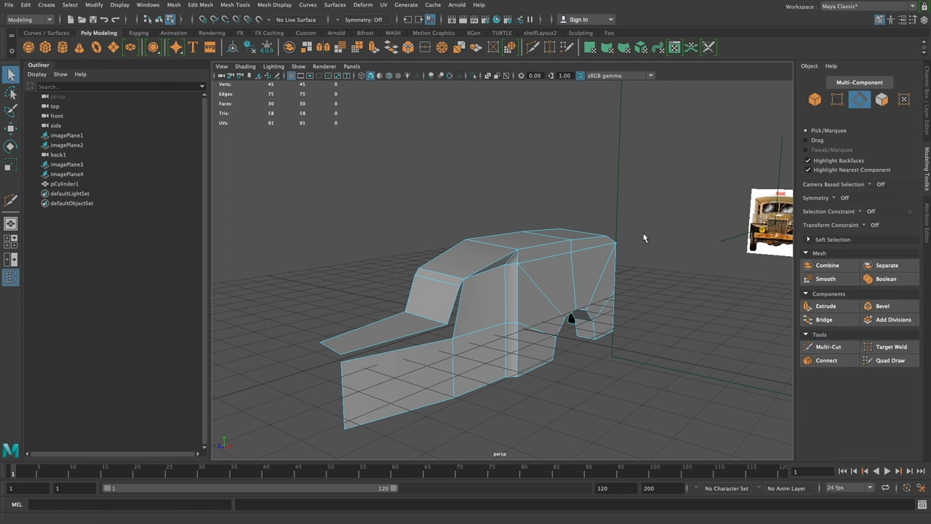
Examine the whole body shape in the perspective view and against the side reference image
key(F8)
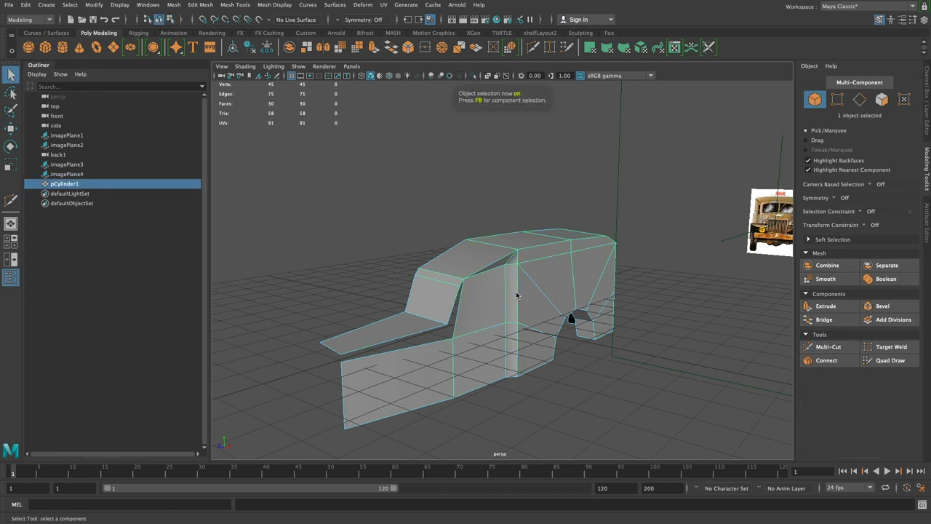
click(693, 352)
alt+drag(694, 353, 485, 289)
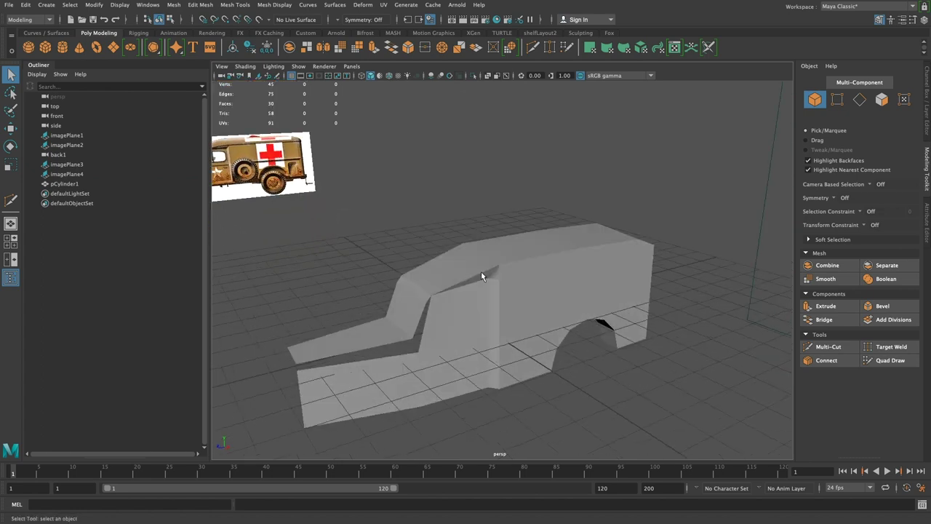
click(580, 306)
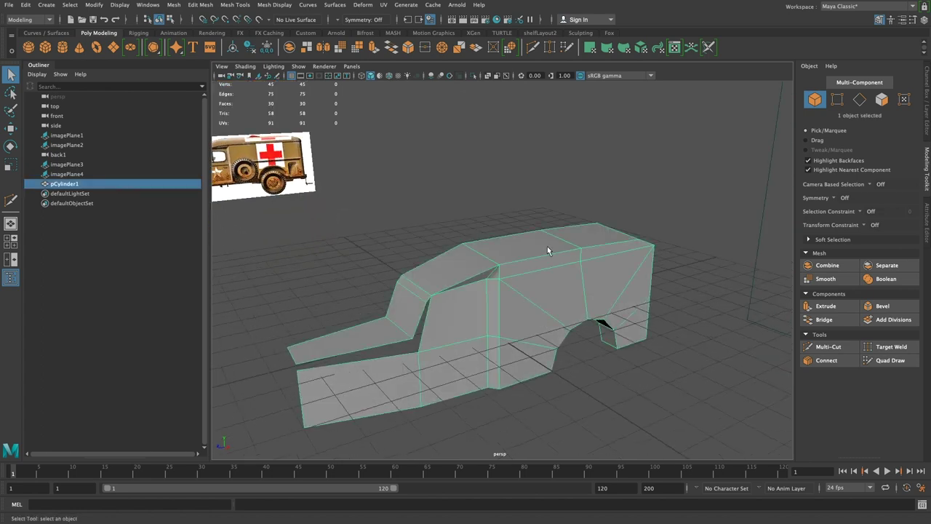
shift+right_drag(547, 249, 621, 263)
alt+drag(640, 389, 463, 327)
click(607, 402)
click(468, 340)
key(space)
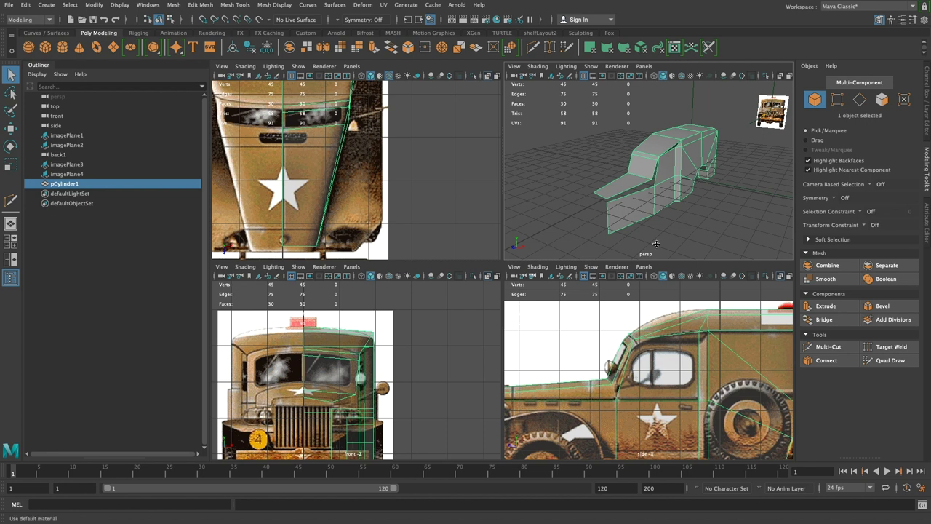
key(space)
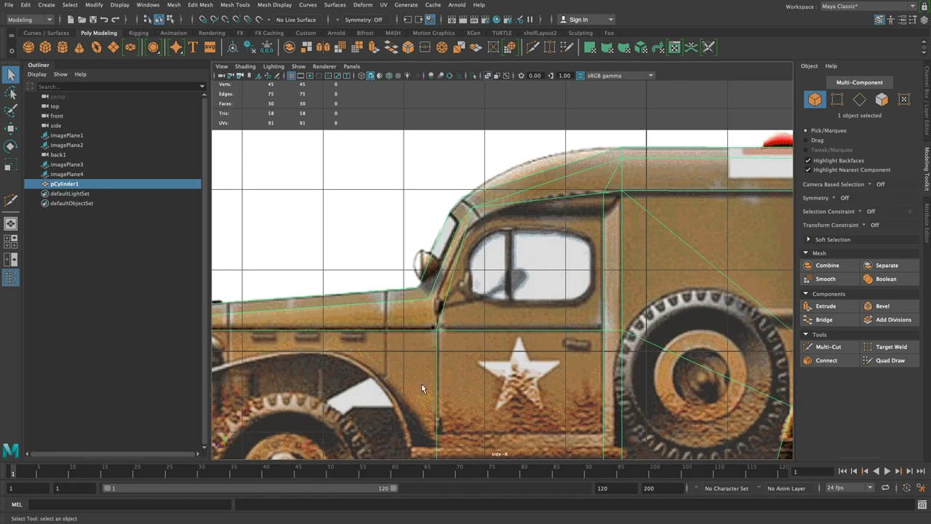
key(space)
key(space)
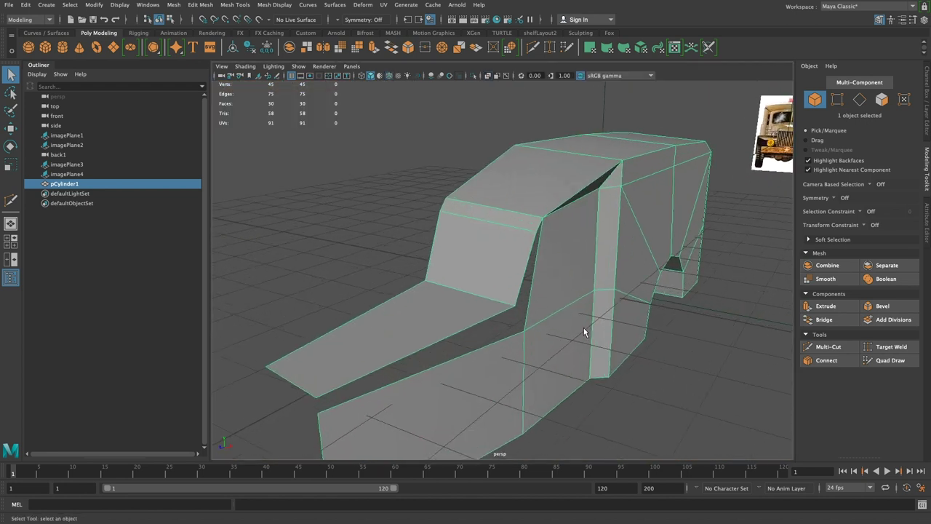
alt+drag(633, 291, 467, 335)
Bridge the windshield's side edge to the door's front edge
mouse_move(444, 234)
right_down()
mouse_move(444, 269)
mouse_move(445, 217)
right_up()
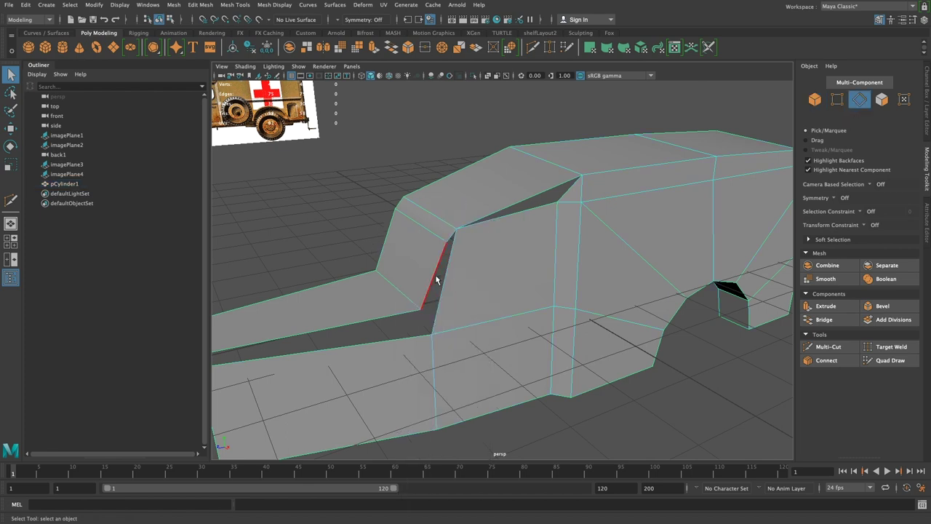
shift+click(445, 281)
click(837, 323)
Bridge the hood's side edge to the upper edge of the front side panel
alt+right_drag(534, 402, 429, 396)
click(343, 329)
shift+click(343, 344)
key(g)
click(697, 425)
alt+drag(696, 424, 432, 295)
Raise the side panel's lower front corner vertex in the side view to the fender's front end, at about Y -0.78
key(space)
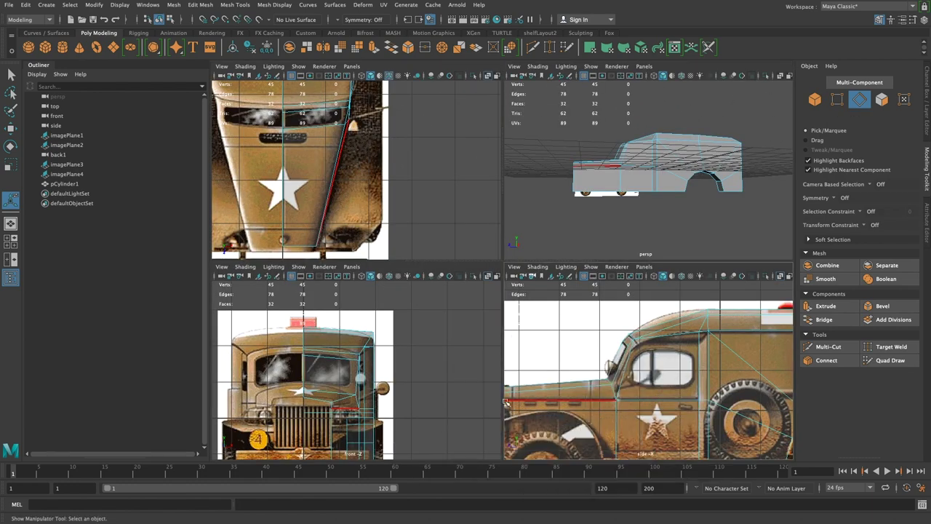
key(space)
scroll(539, 331, up, 2)
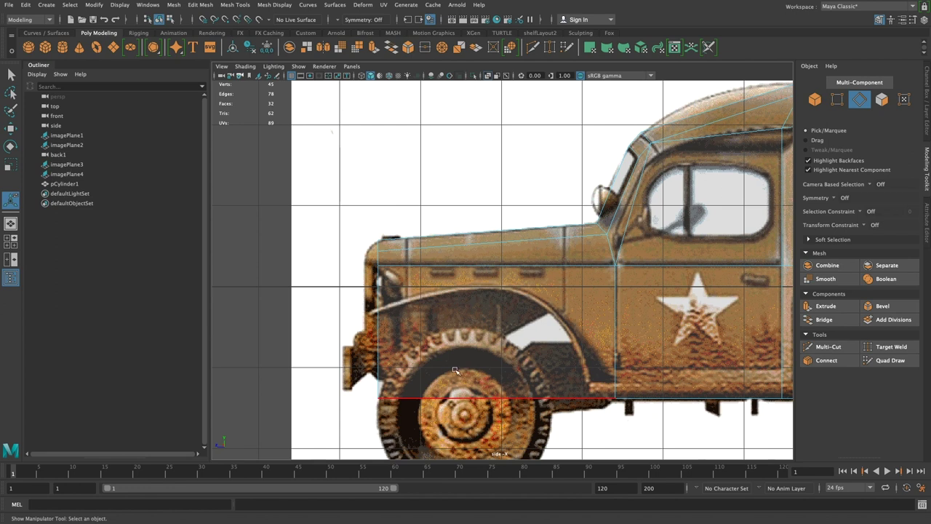
right_drag(390, 240, 328, 236)
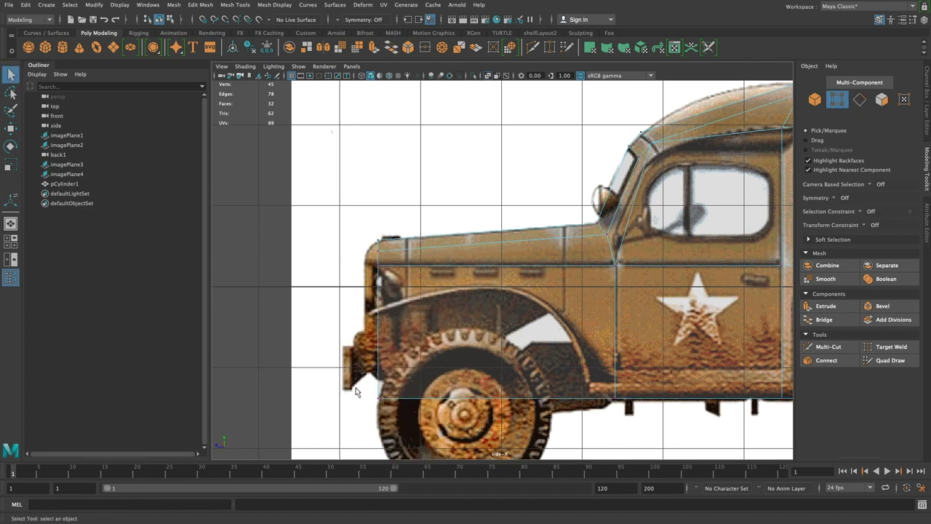
key(w)
drag(376, 355, 371, 267)
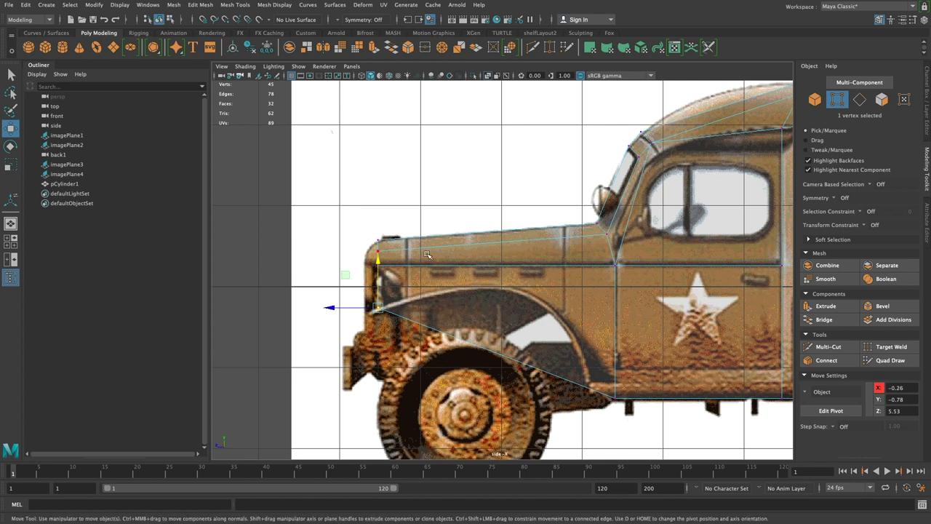
Try a vertical Multi-Cut slice through the hood and side panel near the front end and undo it
shift+right_drag(426, 253, 375, 254)
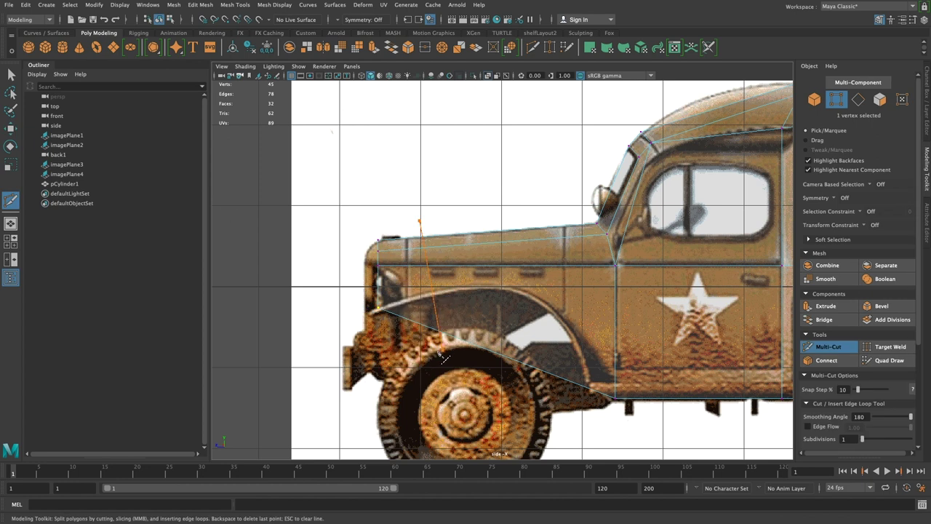
drag(441, 353, 416, 372)
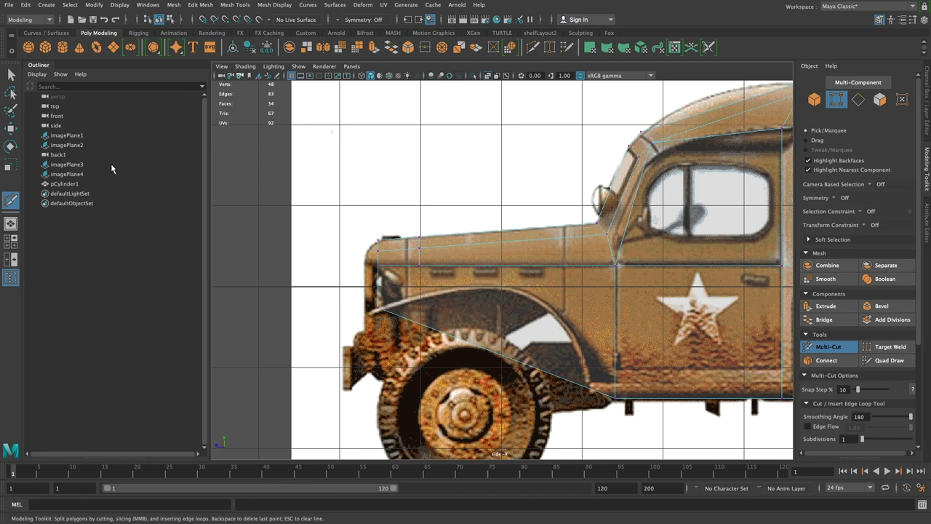
key(ctrl+z)
Select the four vertices at the front end of the hood and side panel and apply Merge Vertices
click(11, 74)
right_drag(494, 235, 456, 235)
drag(439, 209, 284, 334)
shift+right_click(379, 250)
shift+right_drag(379, 251, 440, 193)
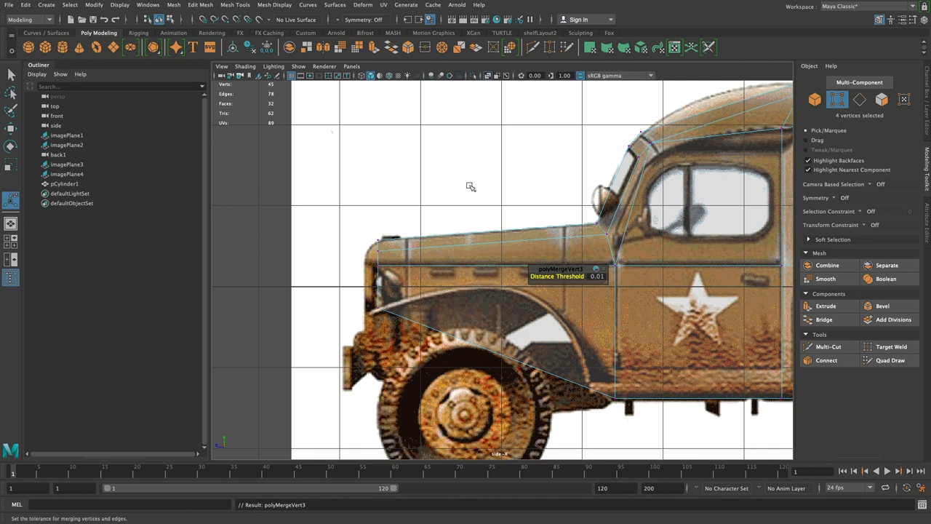
Try the front vertical slice again with the whole body selected as an object, and undo it
key(F8)
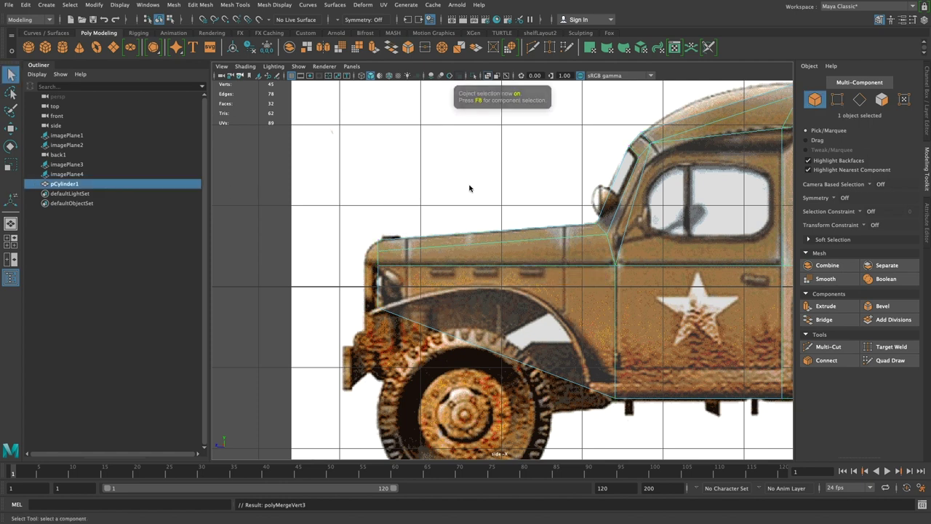
shift+right_drag(460, 294, 408, 280)
click(420, 233)
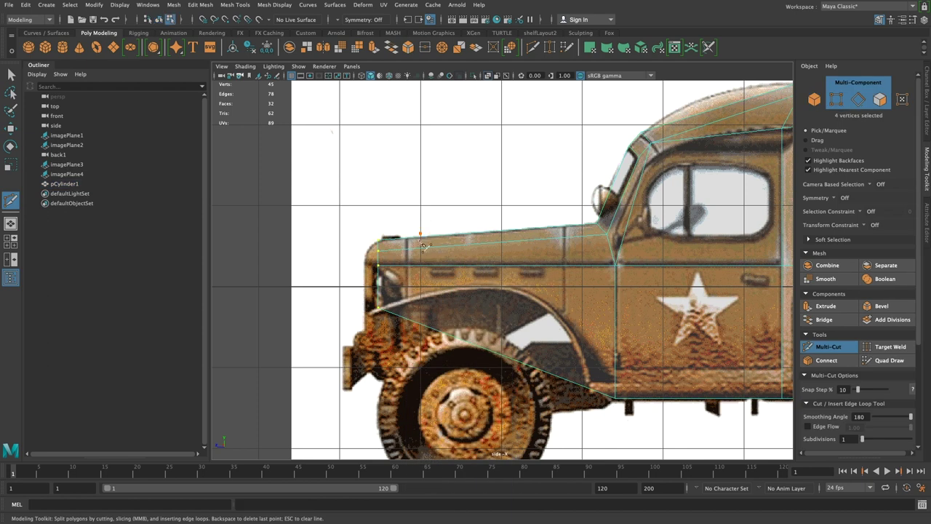
drag(420, 365, 420, 365)
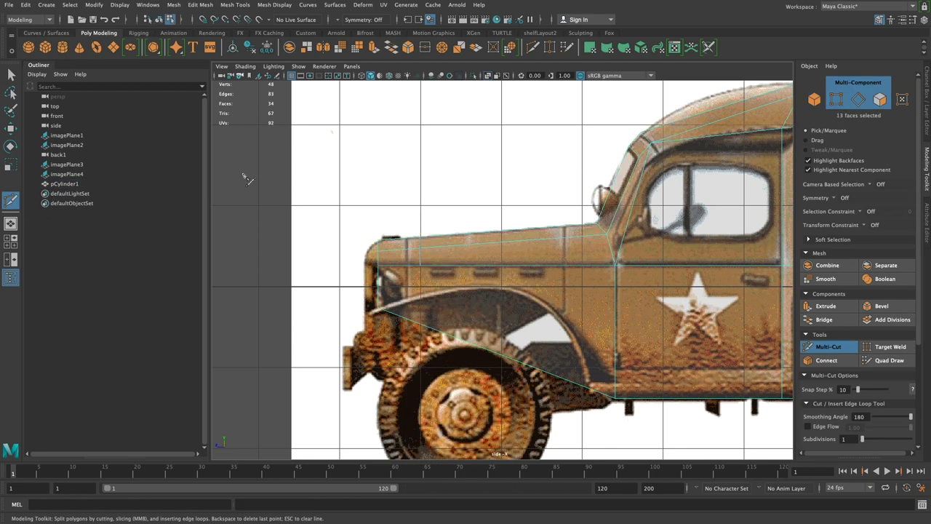
key(ctrl+z)
key(ctrl+z)
Inspect the front end of the body in the perspective view, including its smoothed preview
key(space)
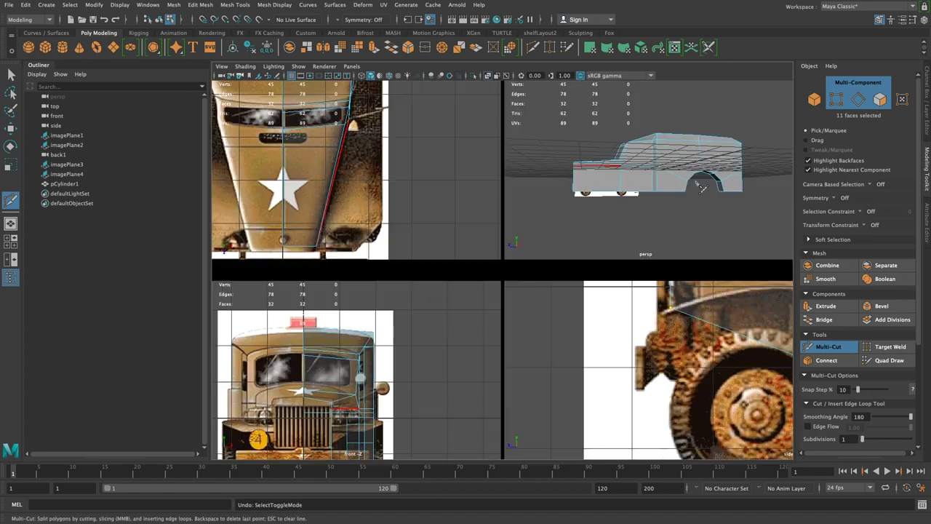
key(space)
alt+drag(684, 219, 608, 286)
alt+right_drag(462, 381, 544, 425)
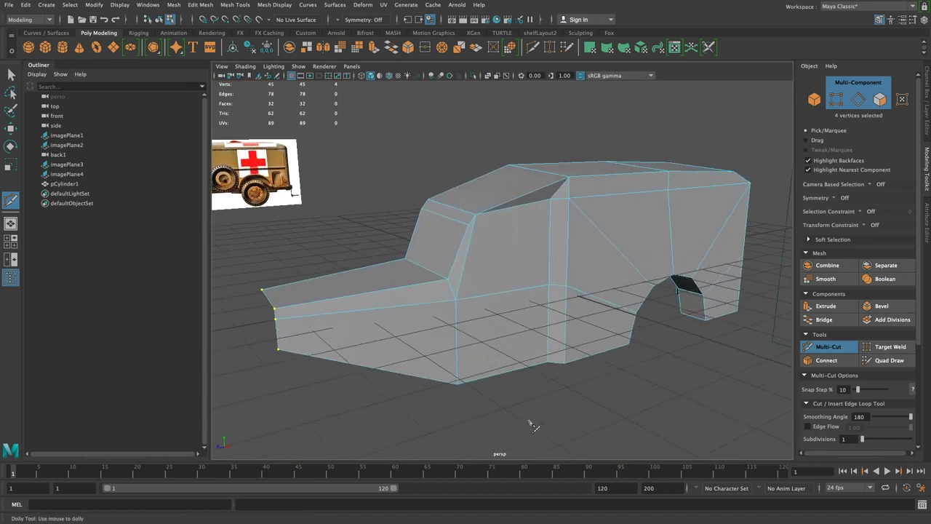
alt+middle_drag(544, 425, 624, 421)
click(10, 76)
right_drag(374, 281, 406, 269)
right_drag(341, 234, 340, 263)
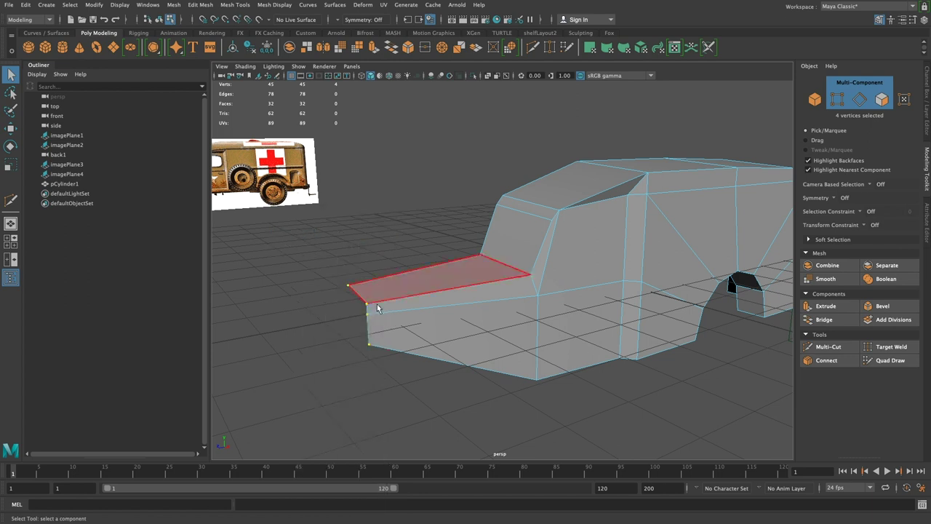
key(F8)
key(3)
key(1)
click(425, 352)
click(425, 350)
alt+drag(426, 350, 386, 347)
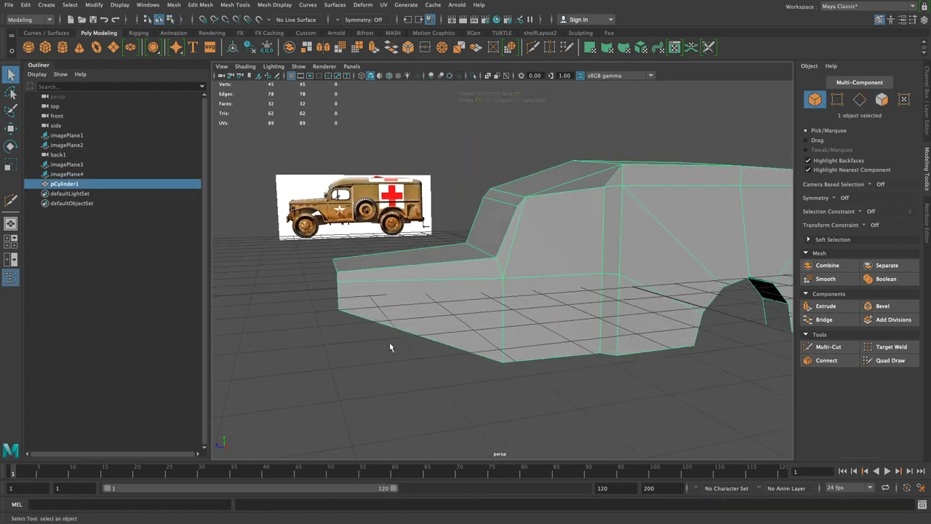
Select the three faces of the hood and front side panel and show them in the side view
right_drag(408, 281, 389, 249)
click(361, 233)
click(396, 276)
click(389, 250)
drag(377, 240, 389, 329)
key(space)
key(space)
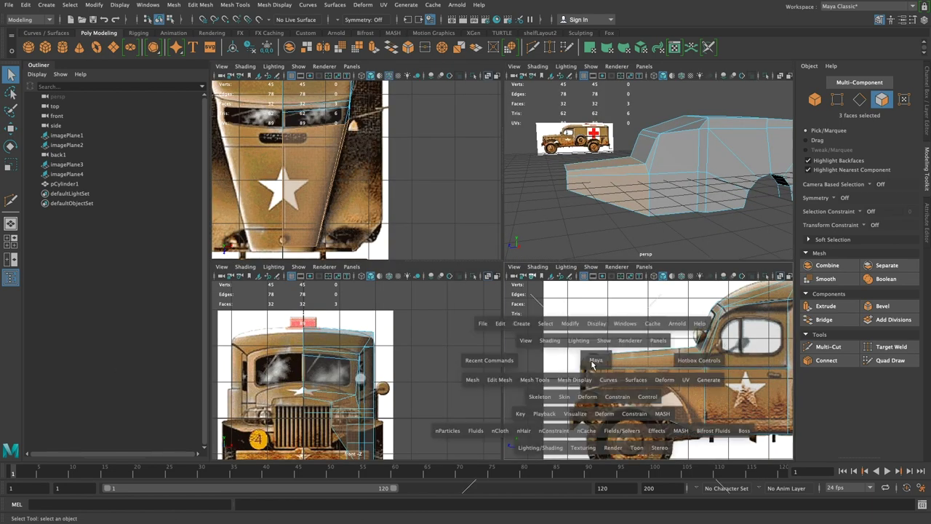
Insert four vertical edge loops across the hood and front side panel with Multi-Cut, spaced along the wheel arch
shift+right_drag(454, 256, 401, 256)
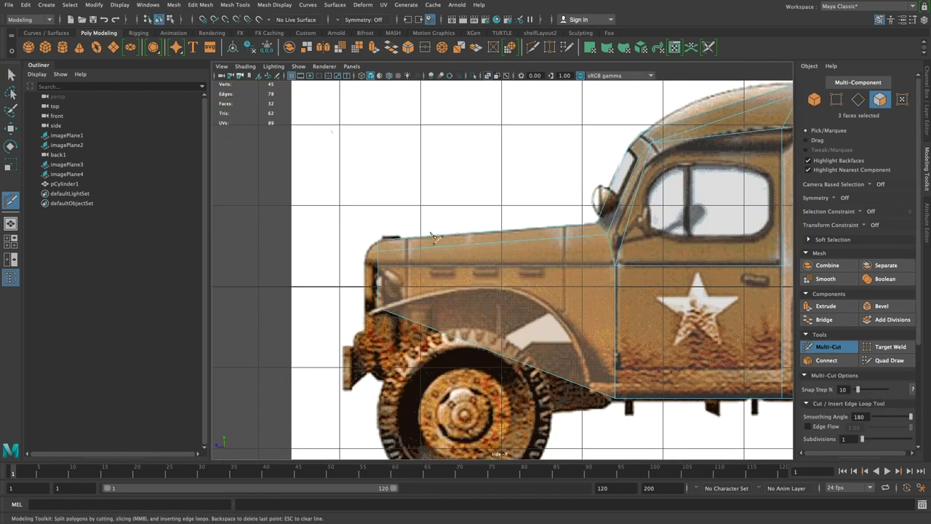
ctrl+click(424, 240)
click(420, 248)
key(Escape)
ctrl+click(472, 227)
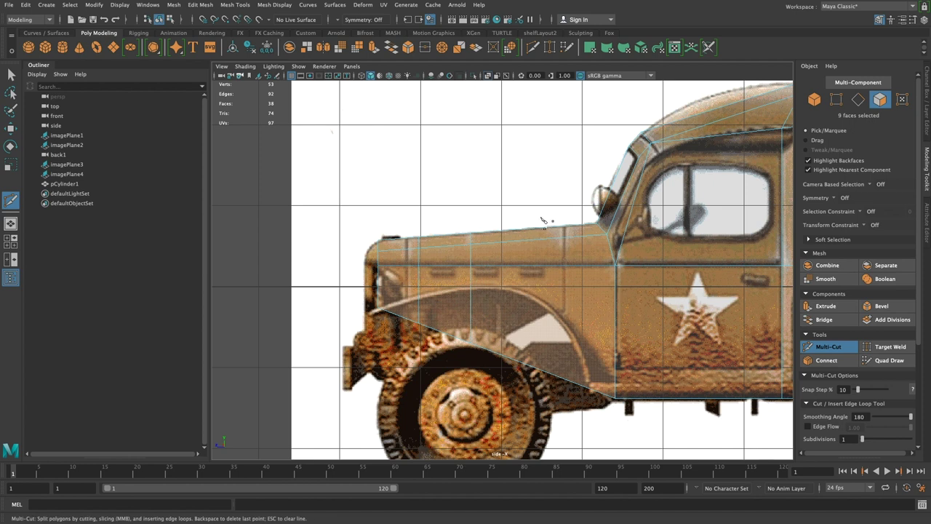
ctrl+click(529, 227)
click(571, 218)
shift+drag(568, 490, 568, 492)
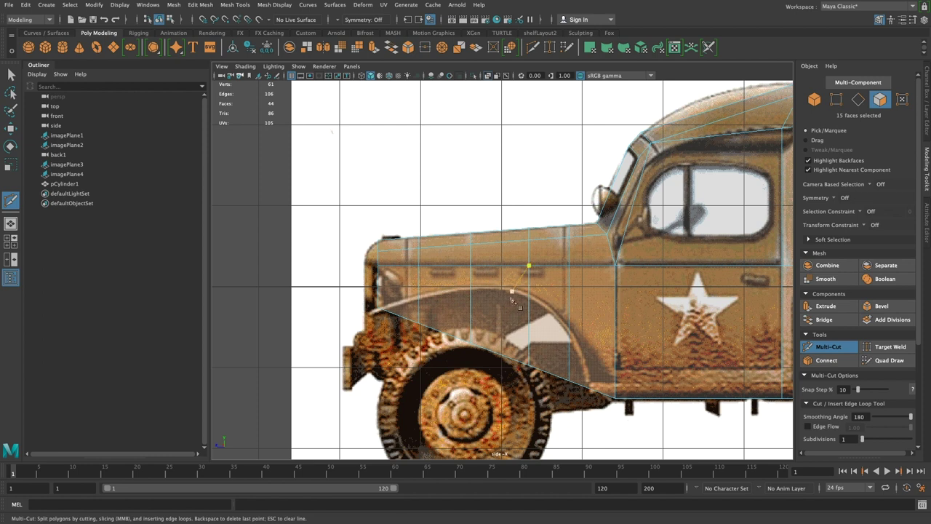
Undo the vertical edge loops on the hood and side panel and return to object selection
key(ctrl+z)
key(ctrl+z)
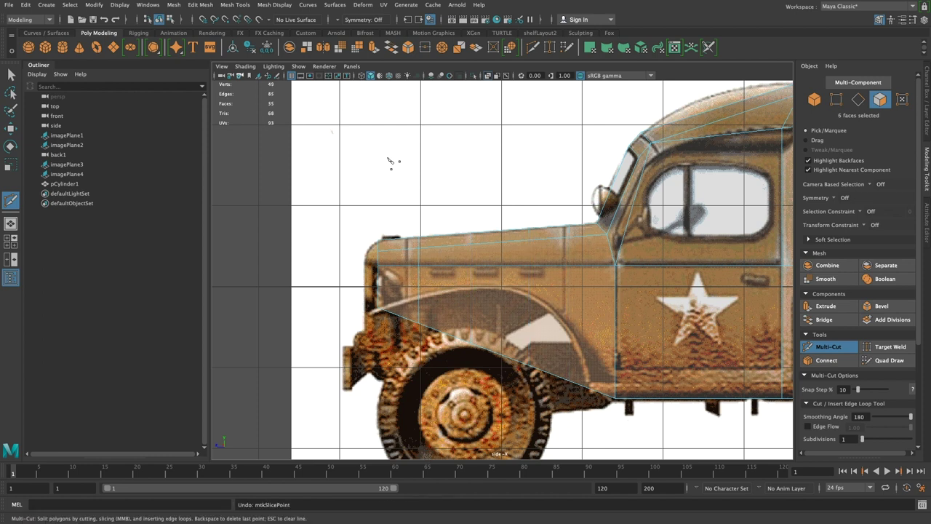
key(q)
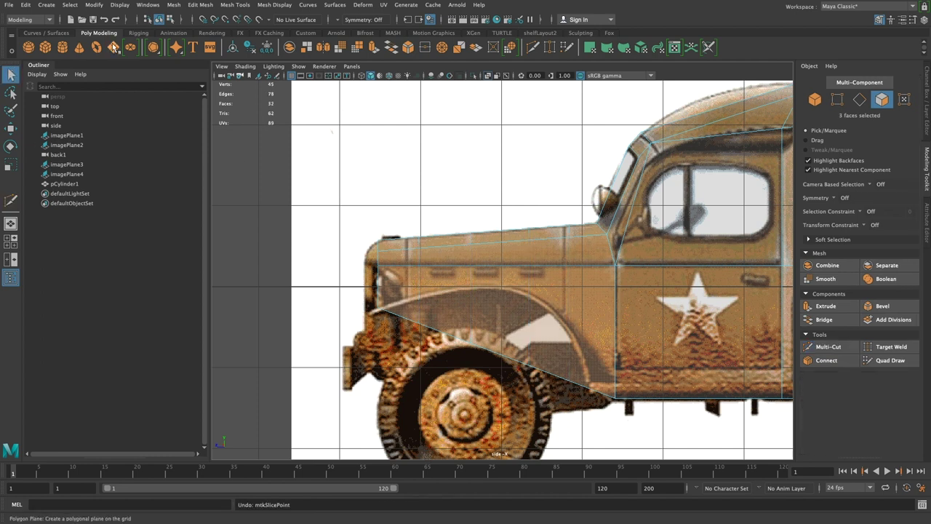
key(F8)
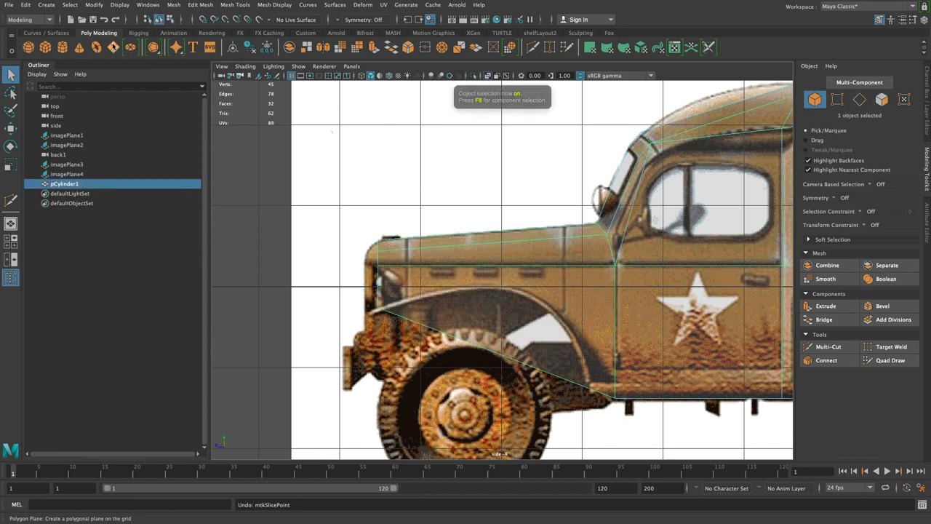
Insert four evenly spaced edge loops across the hood and front side panel with the Insert Edge Loop tool's Multiple edge loops option
shift+right_drag(444, 266, 393, 278)
double_click(262, 210)
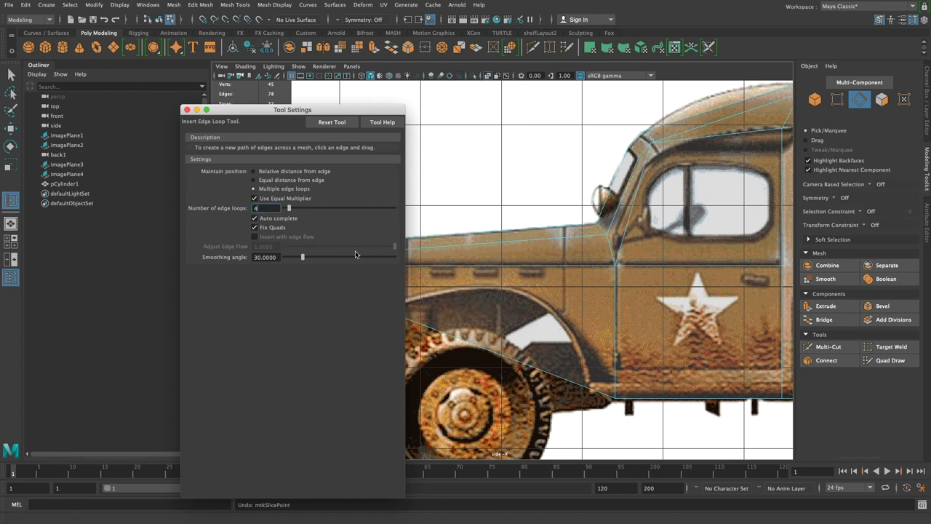
click(332, 121)
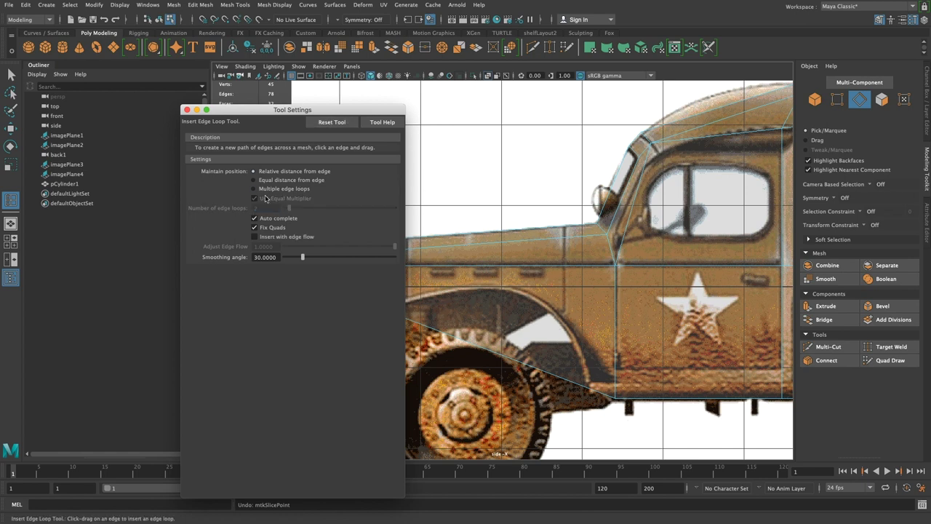
click(278, 191)
drag(274, 207, 151, 192)
text(4)
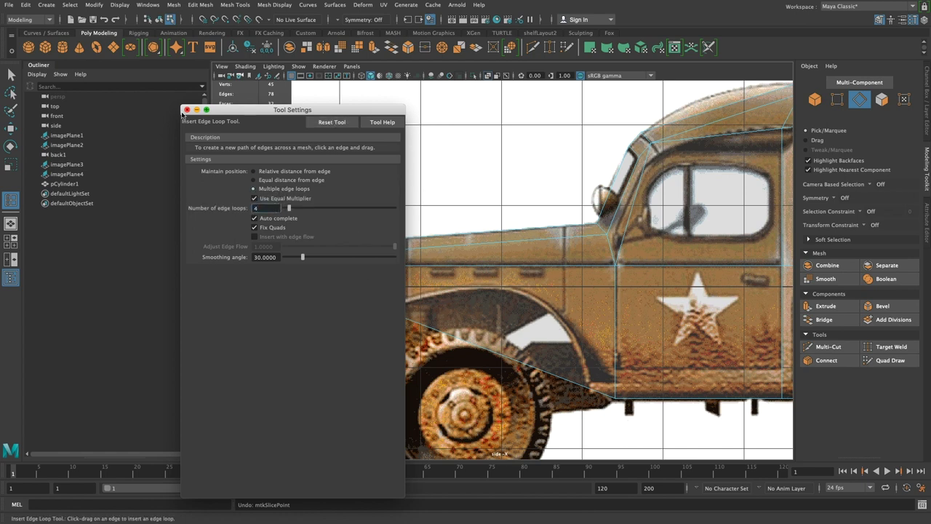
click(186, 110)
click(468, 228)
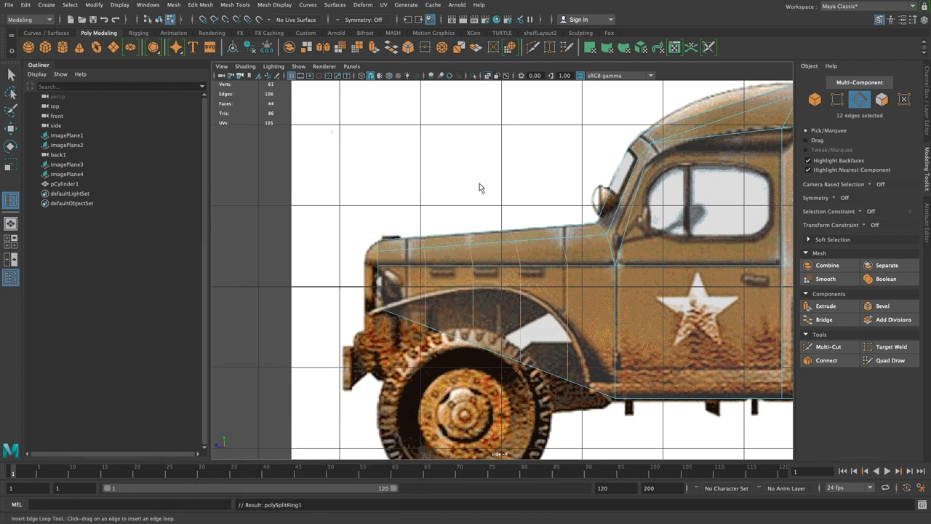
Raise the four new lower vertices of the front side panel in the side view to follow the reference wheel arch
key(space)
key(space)
alt+drag(663, 188, 618, 188)
key(space)
key(space)
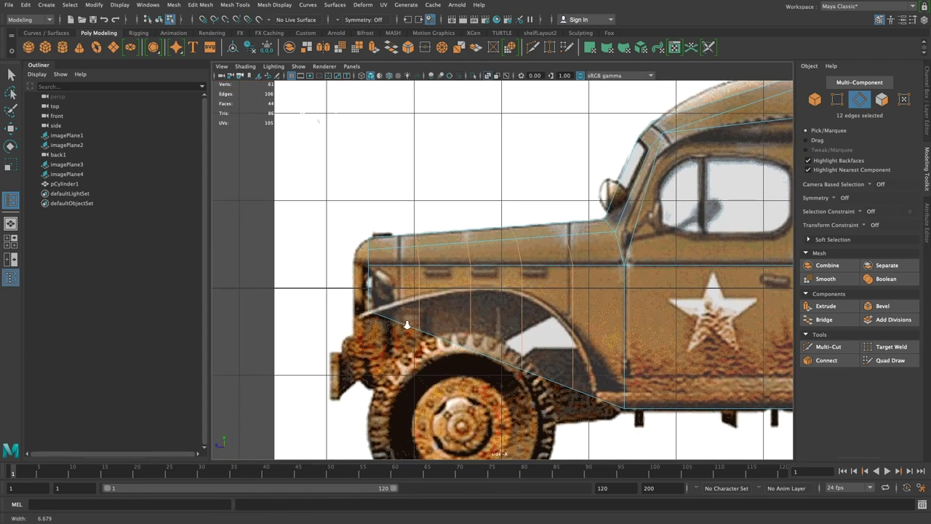
click(11, 75)
right_drag(484, 240, 437, 235)
drag(425, 336, 437, 365)
key(w)
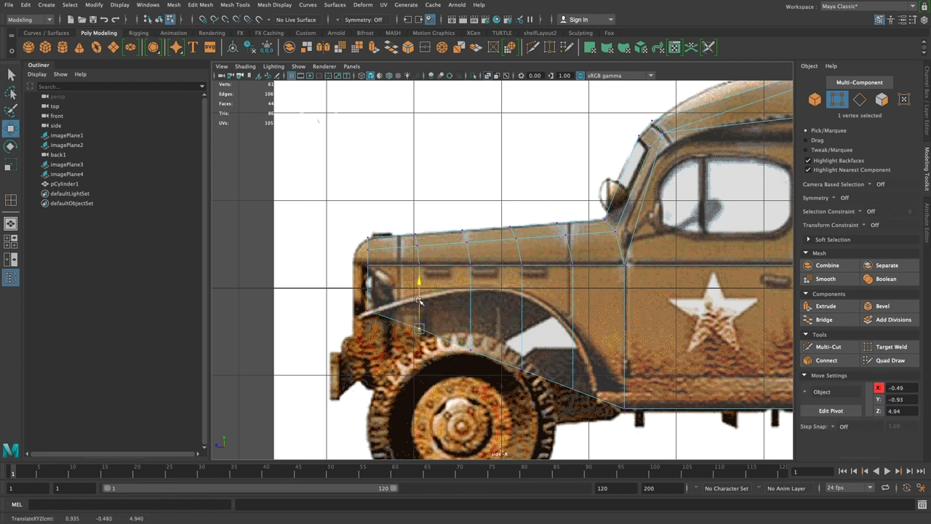
drag(419, 304, 419, 273)
click(469, 329)
drag(469, 329, 470, 288)
click(521, 367)
drag(520, 343, 521, 270)
click(573, 388)
drag(575, 372, 575, 329)
click(594, 444)
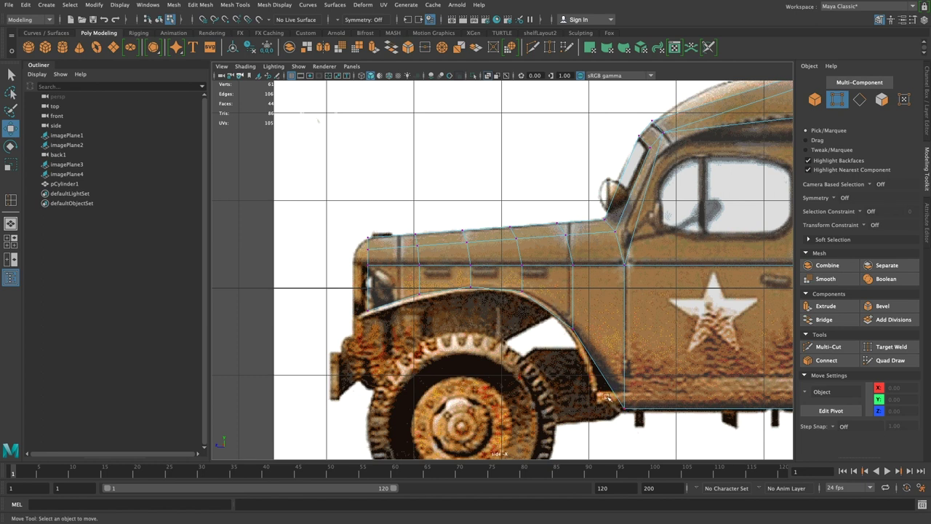
Try to cut a vertical Multi-Cut slice through the side panel between the wheel arch and the cab, and undo it
drag(610, 259, 653, 434)
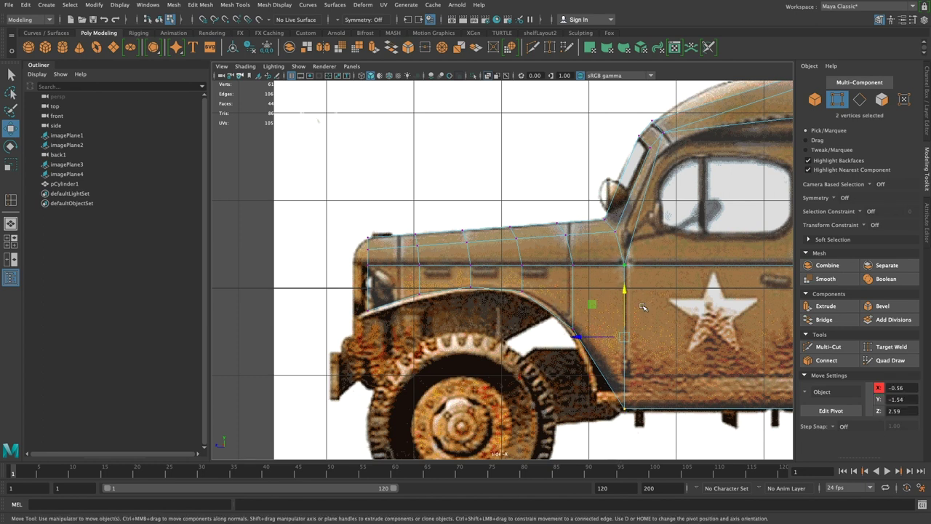
click(537, 400)
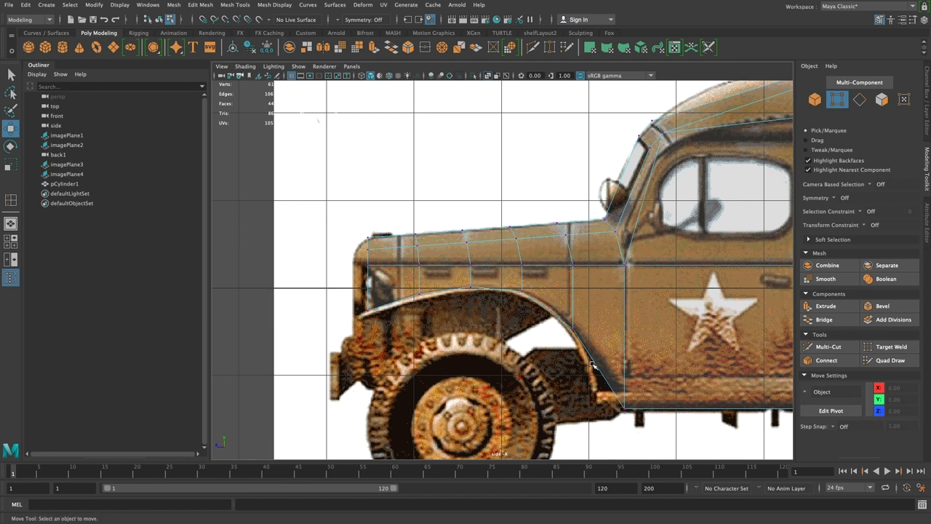
shift+right_click(584, 229)
click(531, 227)
shift+drag(587, 216, 597, 386)
key(ctrl+z)
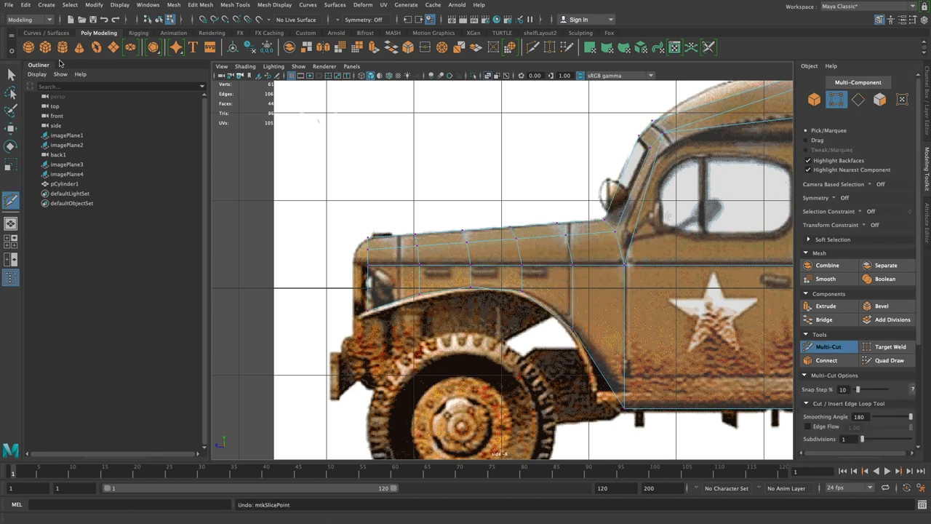
Select the three hood and side panel faces next to the cab and slice them vertically with Multi-Cut
click(10, 74)
right_drag(751, 285, 750, 267)
click(603, 277)
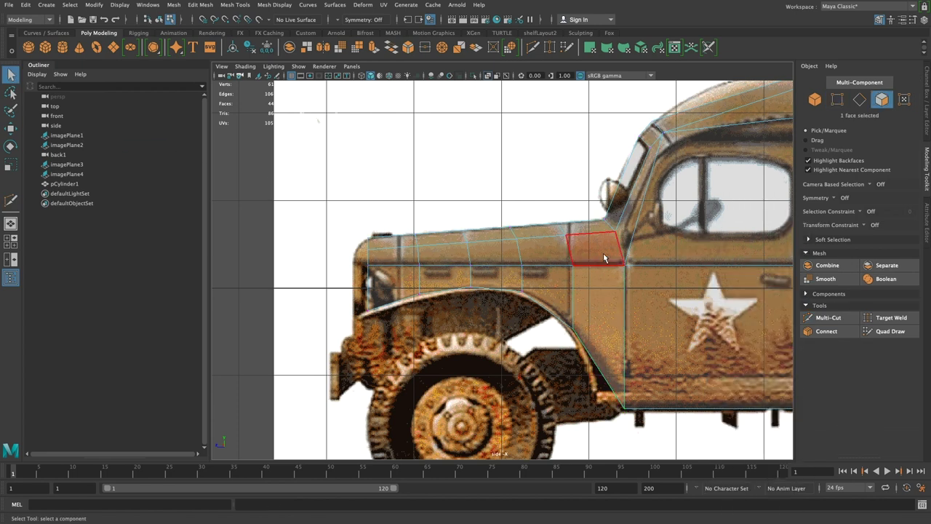
shift+click(588, 230)
key(ctrl+shift+x)
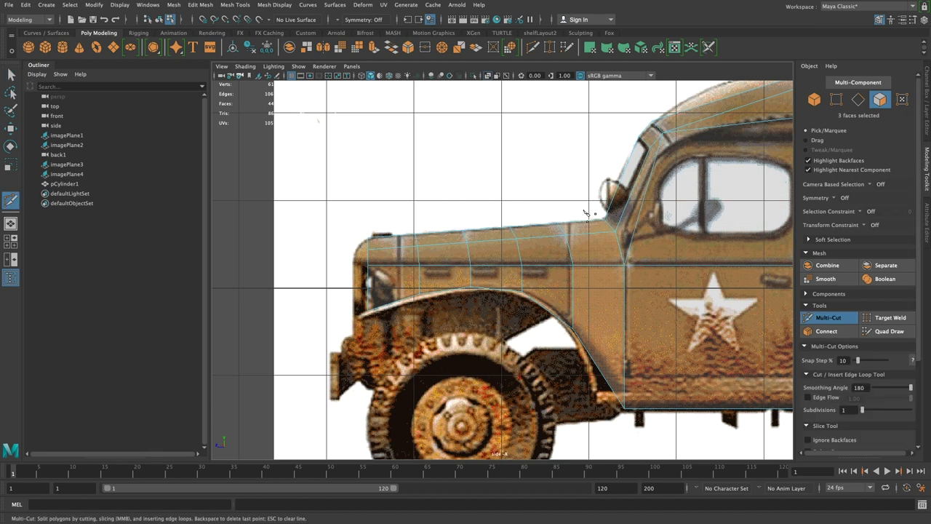
click(589, 214)
click(580, 401)
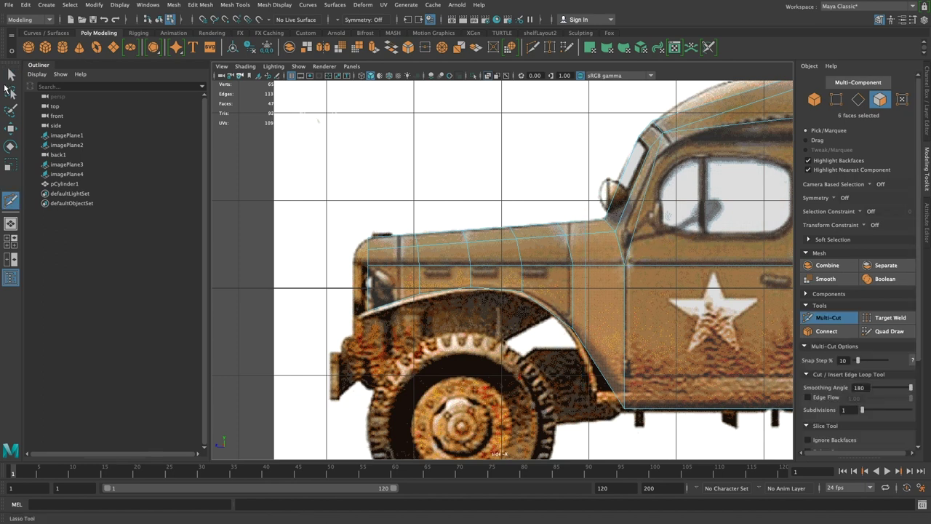
key(q)
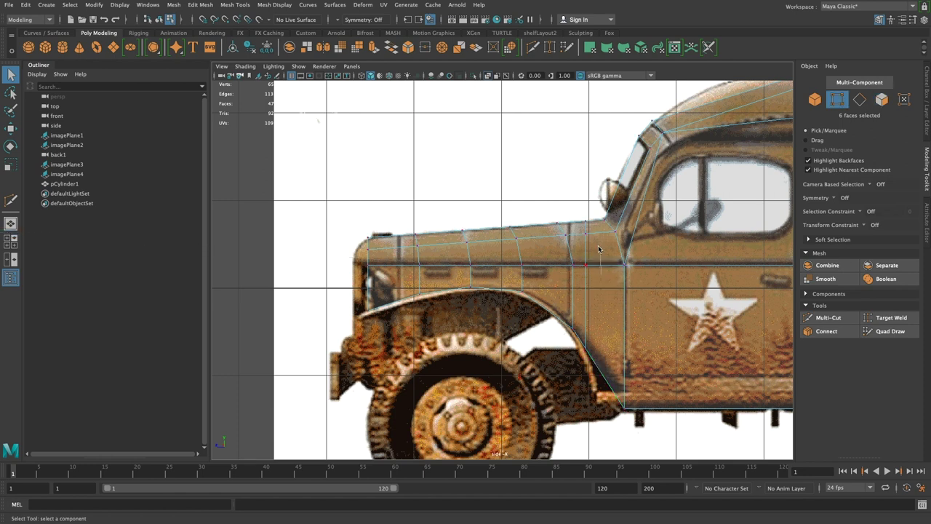
key(F11)
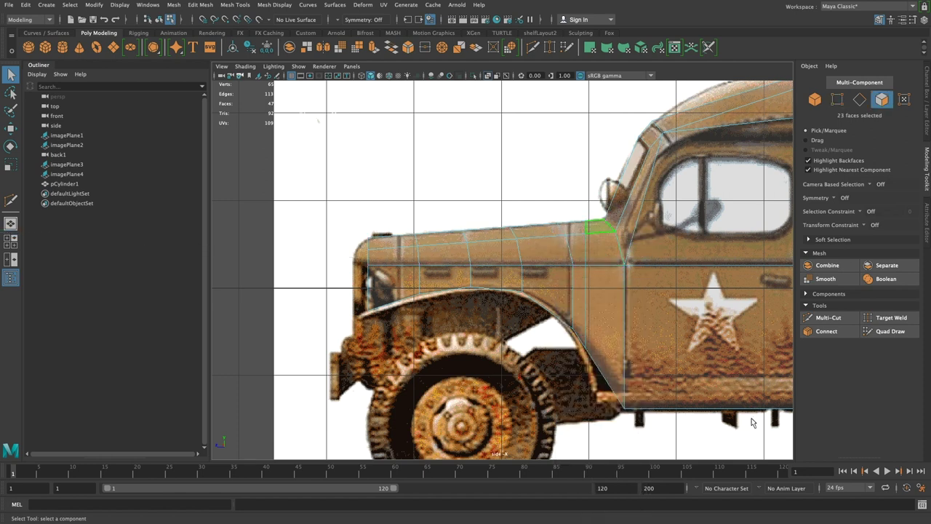
Undo the vertical slice through the three faces next to the cab and return to object selection in the perspective view
key(space)
key(space)
alt+drag(618, 312, 583, 307)
key(ctrl+z)
key(ctrl+z)
key(ctrl+z)
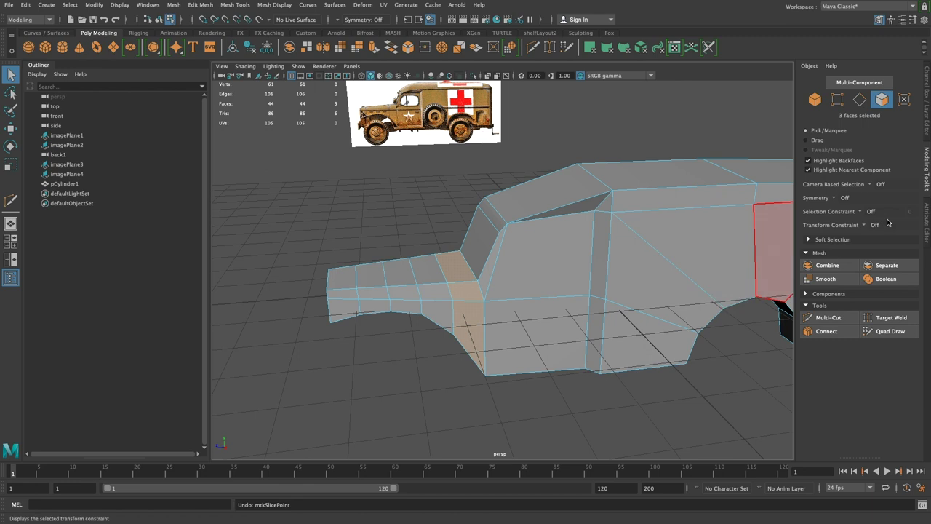
key(F8)
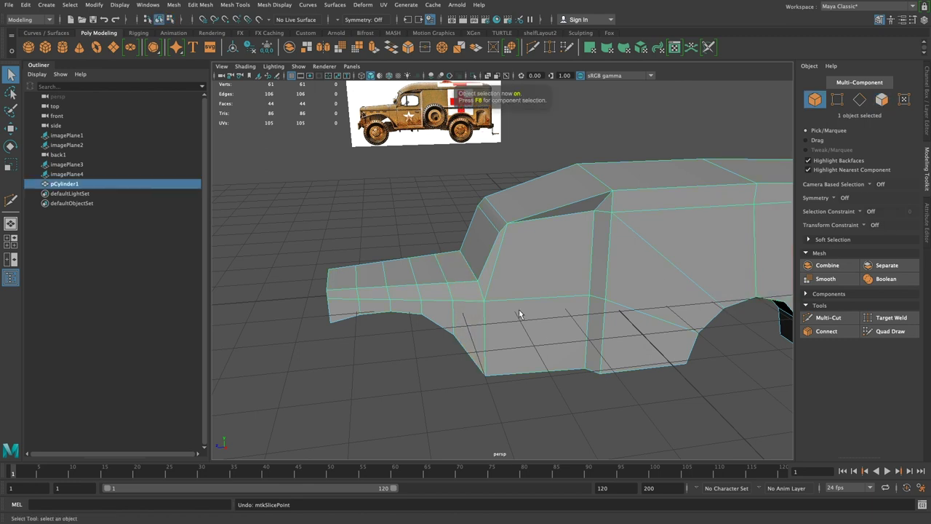
Insert one edge loop midway across the hood and side panel faces just ahead of the cab, with the loop count set to 1
shift+right_click(444, 284)
click(418, 289)
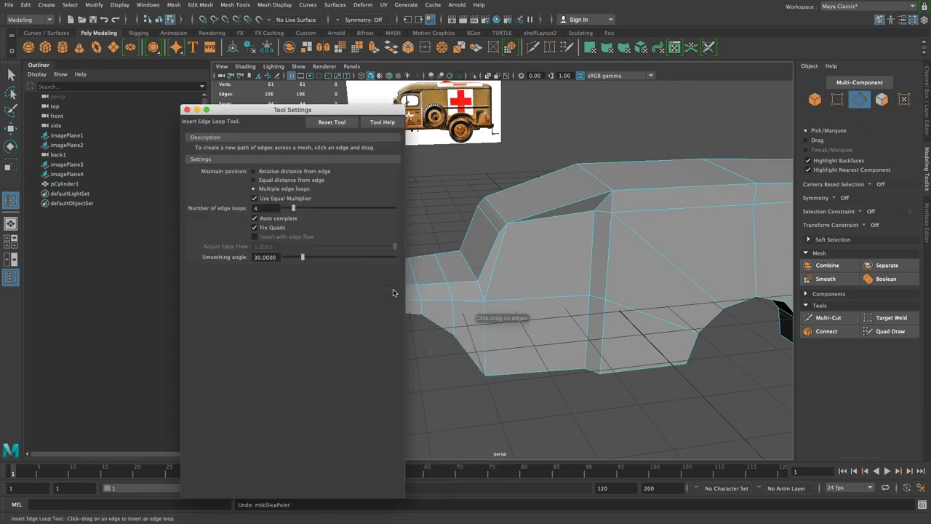
double_click(267, 209)
text(1)
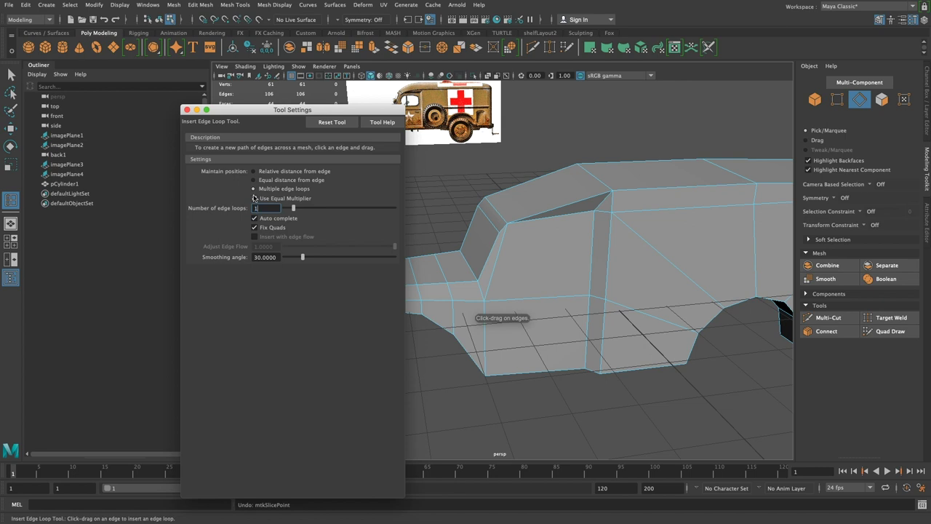
click(186, 109)
drag(474, 298, 494, 300)
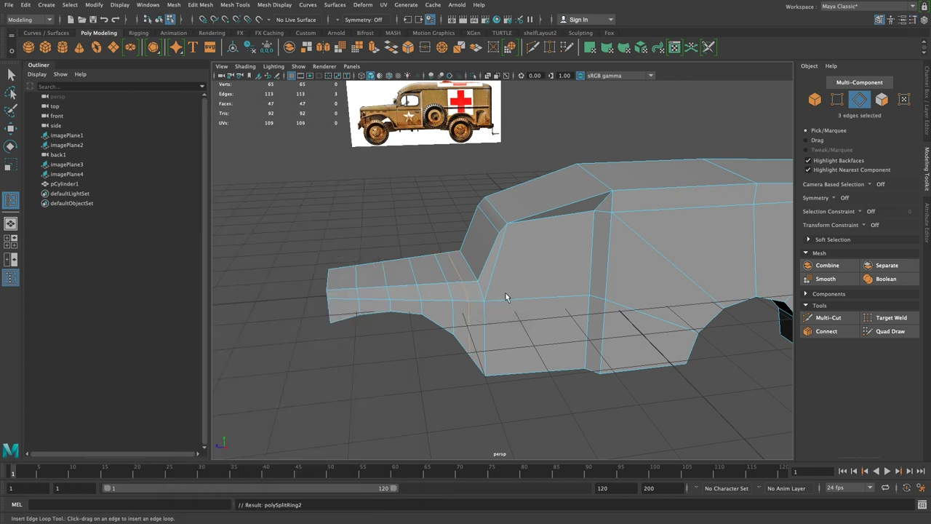
Lower the new loop's bottom vertex in the side view to the cab's lower edge at the rear of the front wheel arch
key(space)
key(space)
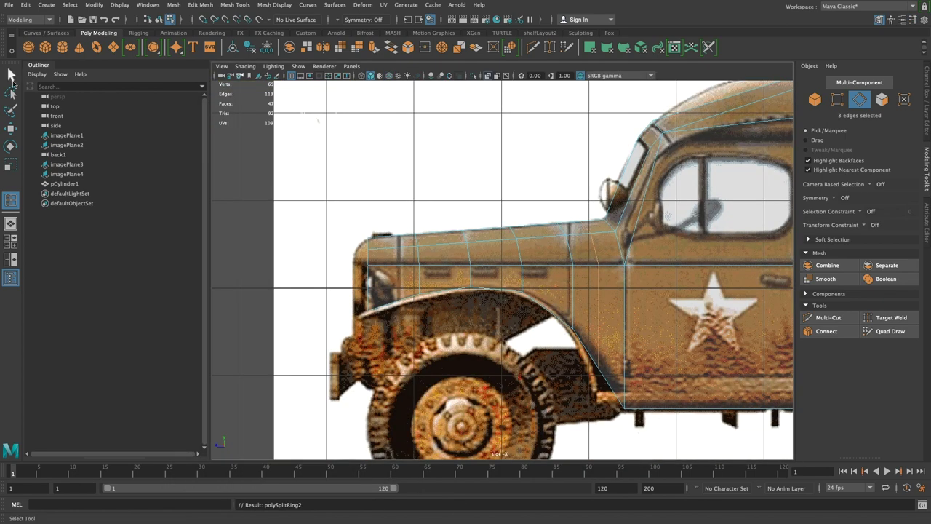
click(11, 76)
right_drag(614, 234, 566, 235)
click(598, 384)
key(w)
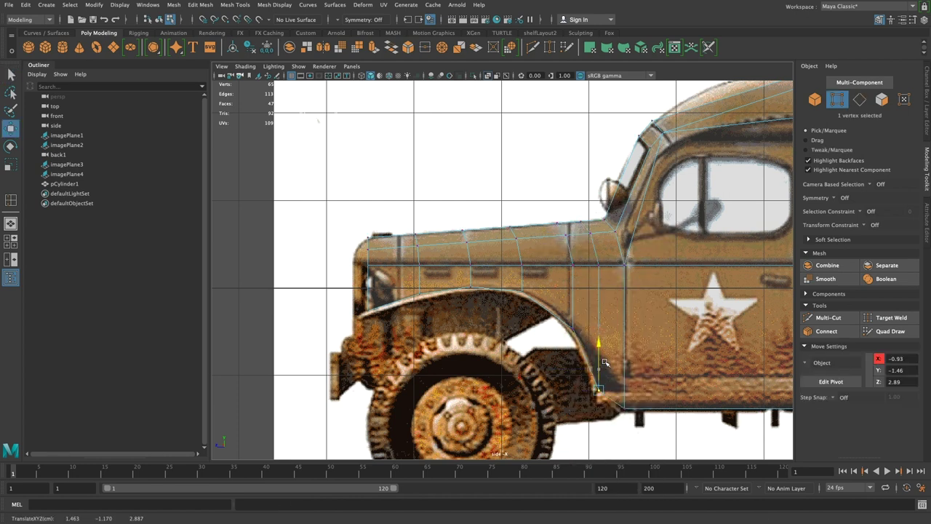
drag(604, 361, 604, 380)
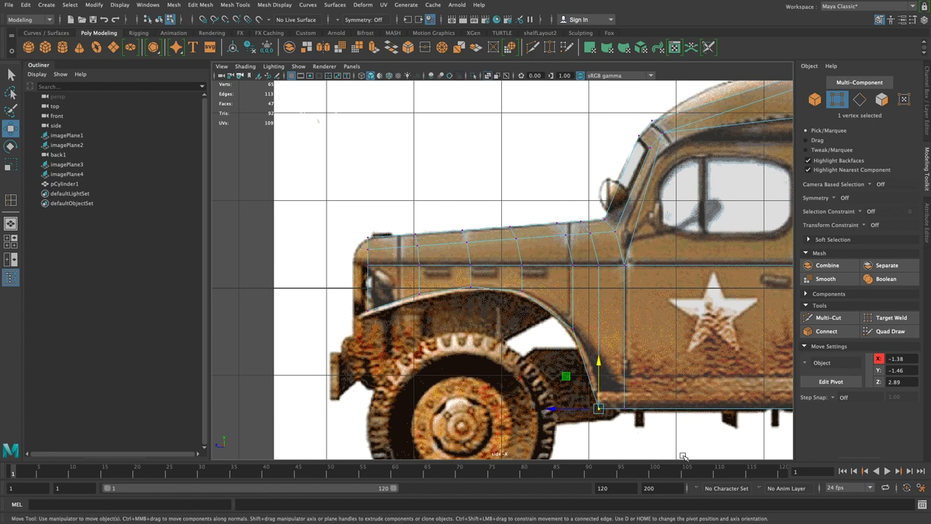
click(683, 456)
Examine the whole ambulance body and the updated front wheel arch in the perspective view
key(space)
key(space)
right_drag(522, 213, 522, 251)
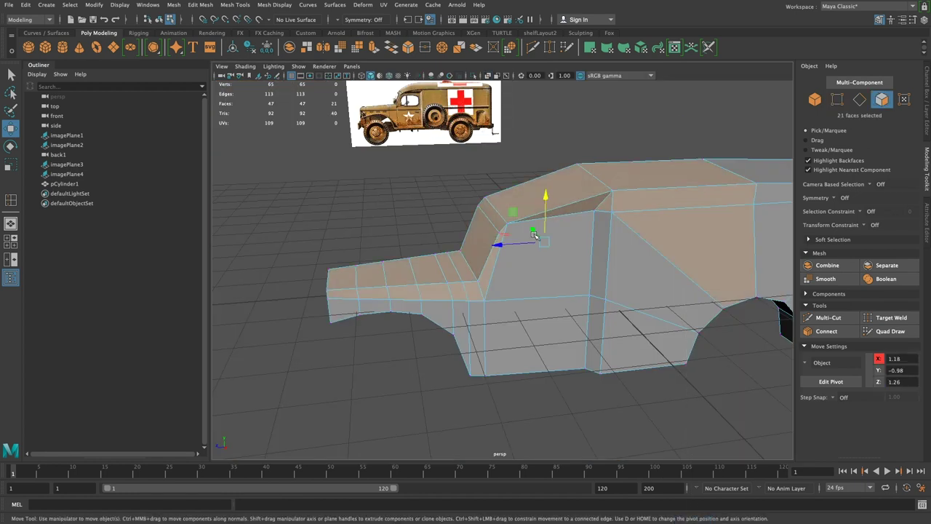
click(542, 287)
click(782, 443)
alt+right_drag(781, 443, 534, 321)
alt+drag(534, 321, 440, 277)
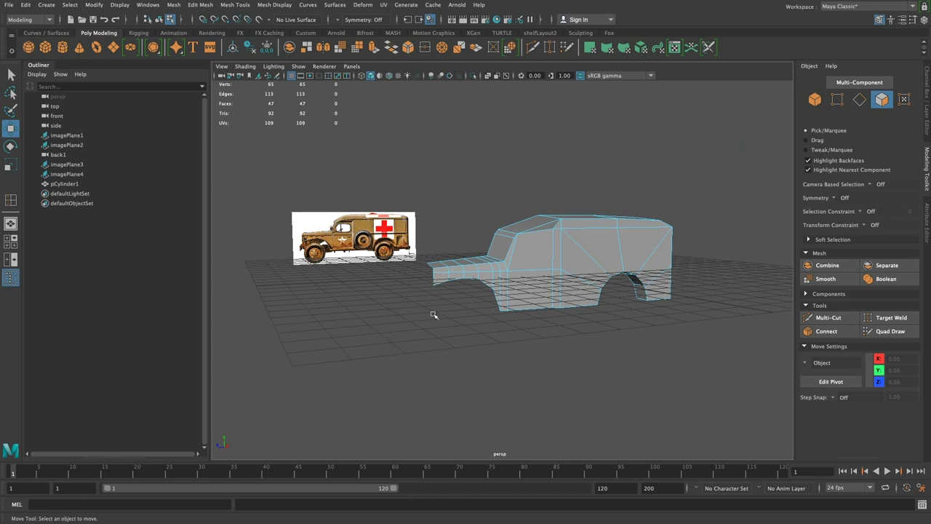
alt+drag(536, 344, 525, 373)
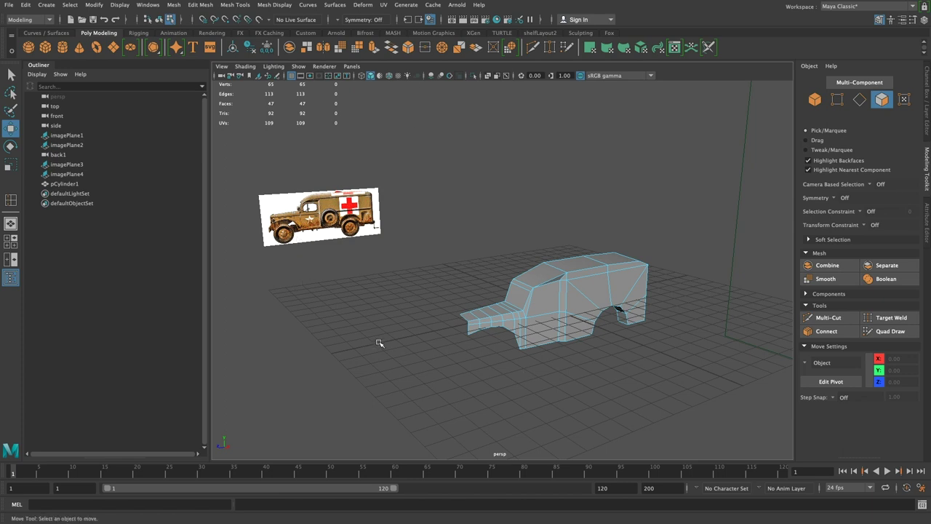
Examine the rear wheel and spare wheel on the side reference image up close in the perspective view
alt+drag(223, 148, 185, 150)
alt+right_drag(367, 162, 520, 217)
alt+middle_drag(521, 217, 317, 441)
alt+right_drag(318, 441, 871, 248)
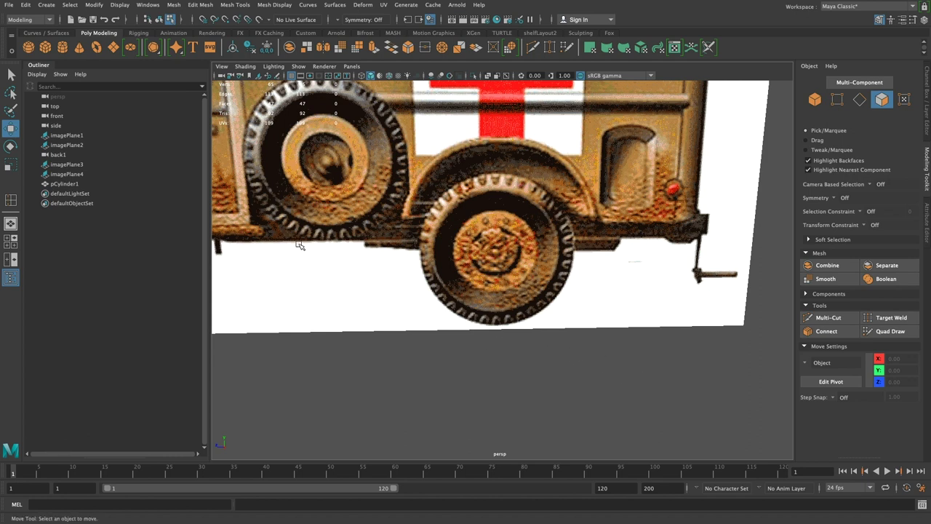
mouse_move(509, 384)
alt+right_down()
mouse_move(457, 357)
mouse_move(349, 336)
alt+right_up()
alt+right_drag(514, 353, 396, 318)
alt+right_drag(507, 318, 378, 286)
mouse_move(485, 291)
alt+right_down()
mouse_move(585, 320)
mouse_move(553, 309)
alt+right_up()
alt+middle_drag(553, 309, 531, 395)
alt+right_drag(532, 395, 575, 407)
alt+middle_drag(575, 408, 535, 363)
alt+right_drag(535, 363, 484, 294)
Create a polygon cylinder for the wheel and set its Rotate Z to -90
click(62, 47)
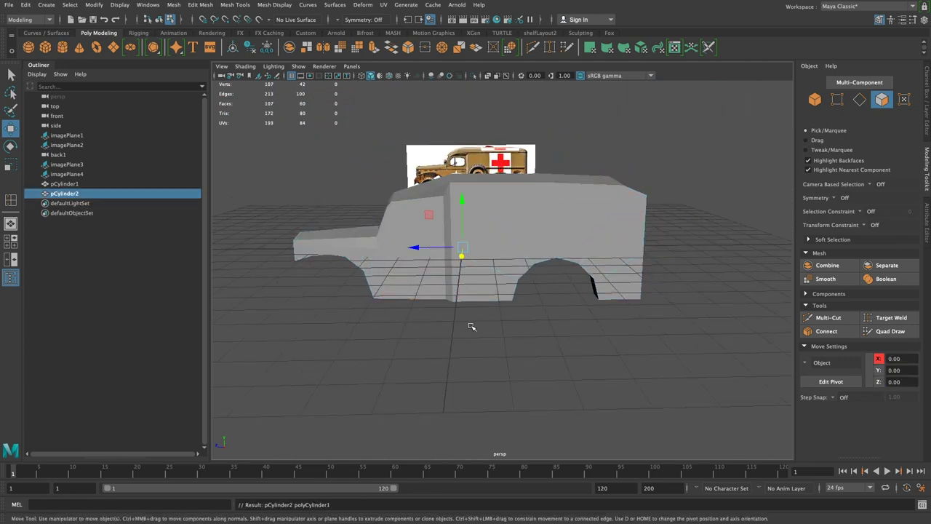
key(e)
drag(463, 249, 466, 299)
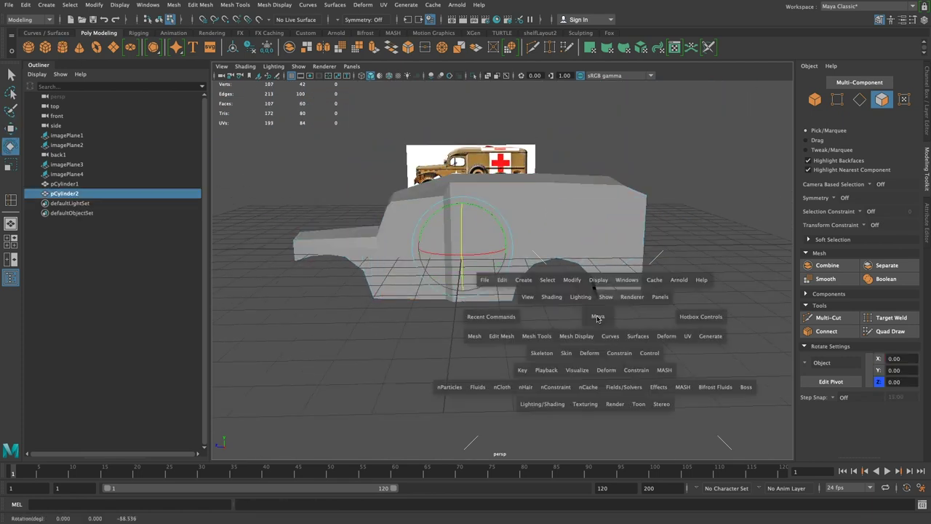
key(space)
key(space)
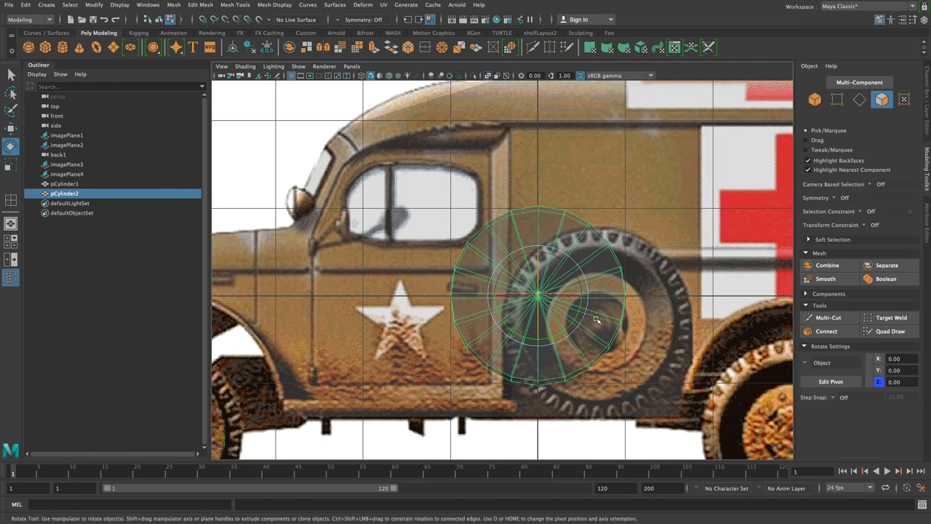
key(ctrl+a)
key(ctrl+a)
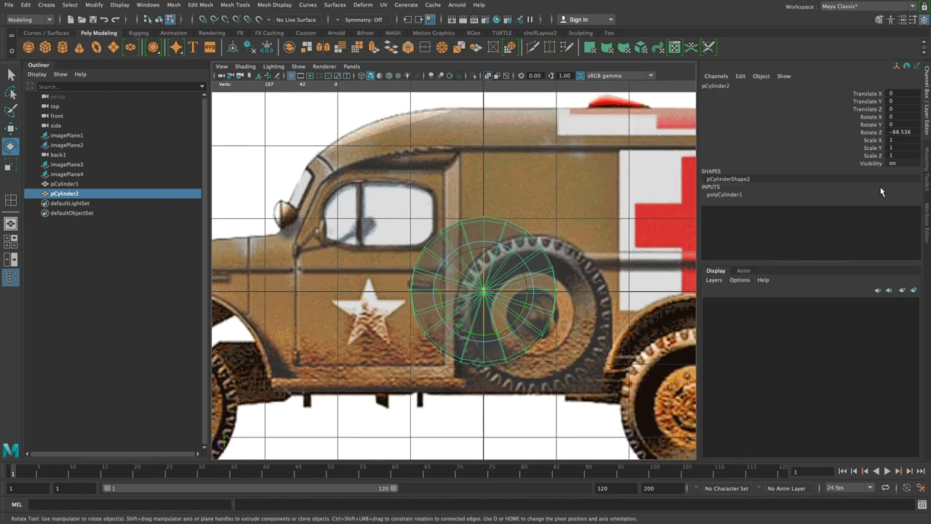
double_click(902, 133)
text(-90)
key(Return)
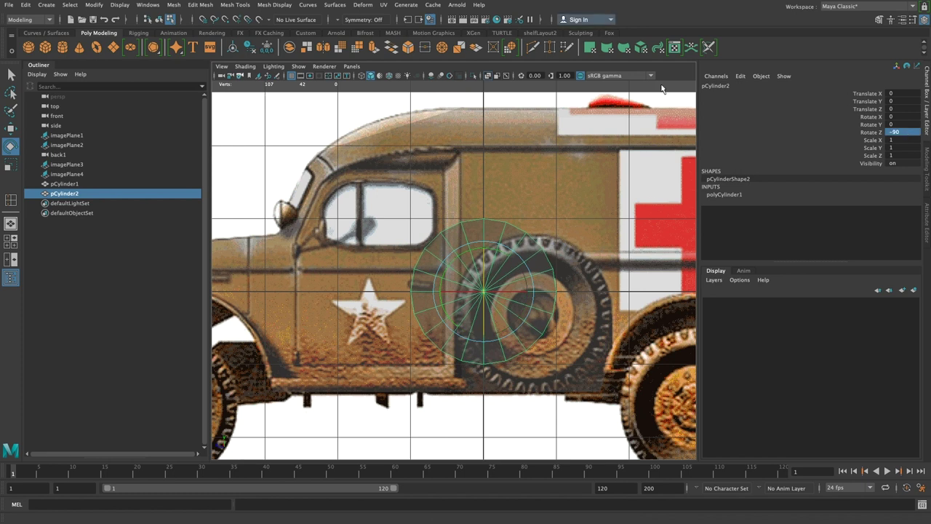
Set the wheel cylinder's Subdivisions Axis to 12
click(724, 194)
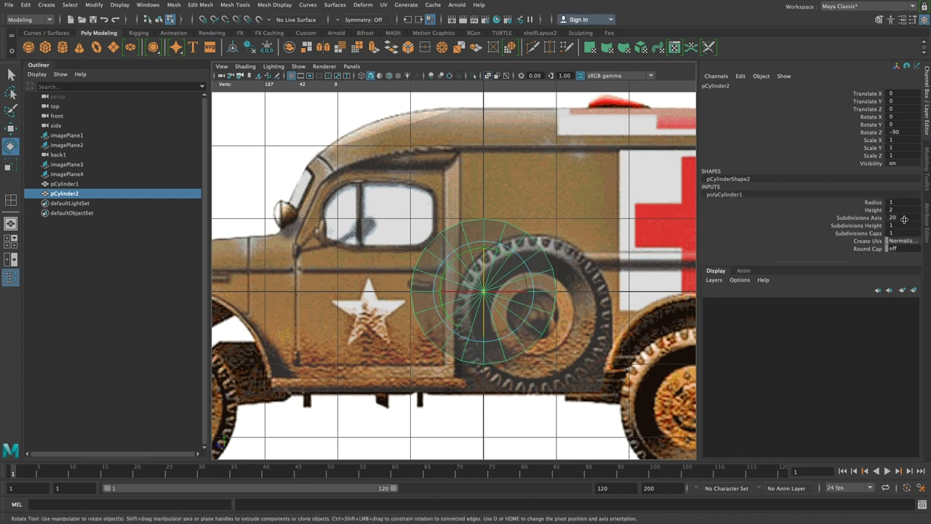
click(904, 219)
text(12)
key(Return)
Move the wheel cylinder down to the height of the reference wheels, to a Translate Y of about -1.85
alt+right_drag(593, 260, 575, 260)
alt+middle_drag(574, 260, 533, 243)
alt+right_drag(333, 213, 362, 212)
alt+middle_drag(362, 213, 314, 213)
key(w)
drag(384, 288, 401, 388)
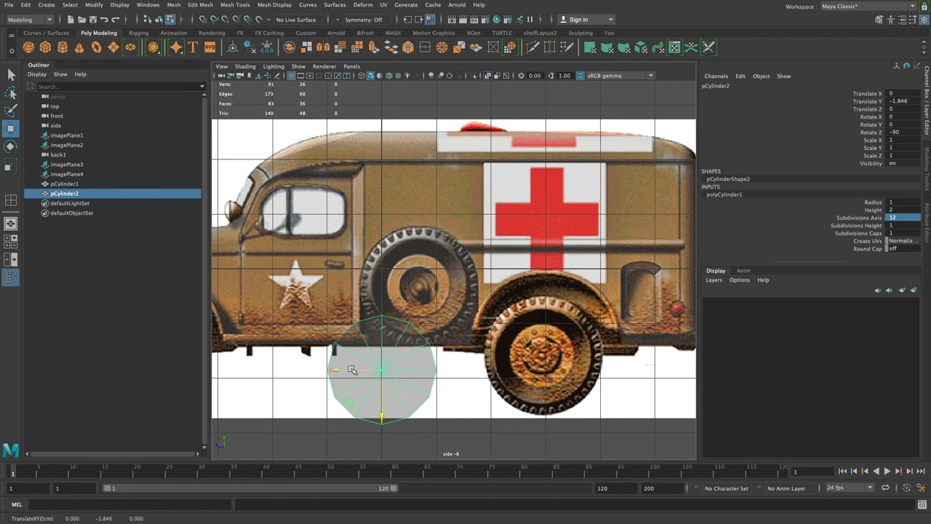
key(a)
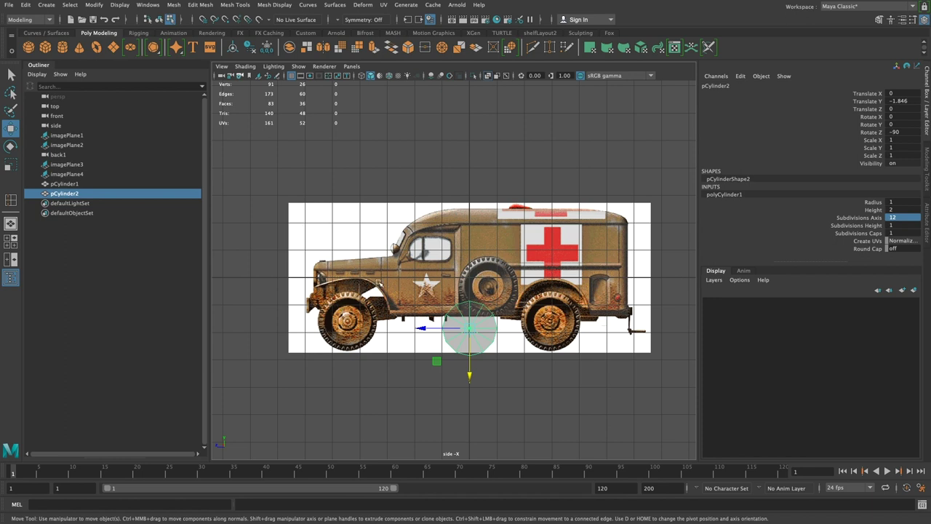
Move the wheel cylinder over the reference rear wheel at Translate Y -1.589, Z -2.95 and scale it uniformly to about 1.12
alt+right_drag(449, 311, 499, 334)
alt+middle_drag(499, 335, 401, 316)
alt+right_drag(401, 316, 550, 345)
scroll(551, 345, down, 2)
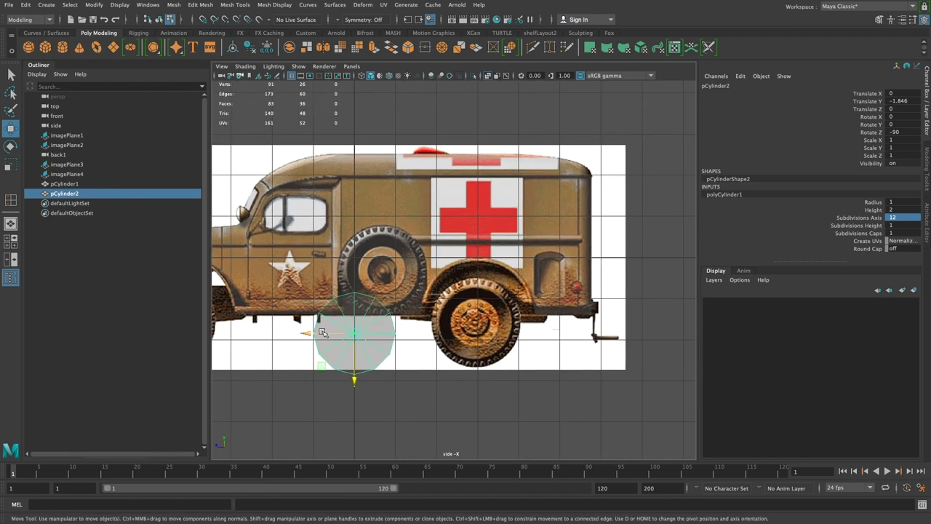
drag(331, 334, 453, 334)
scroll(465, 385, up, 3)
scroll(450, 384, up, 2)
drag(433, 375, 425, 346)
drag(409, 303, 459, 296)
key(r)
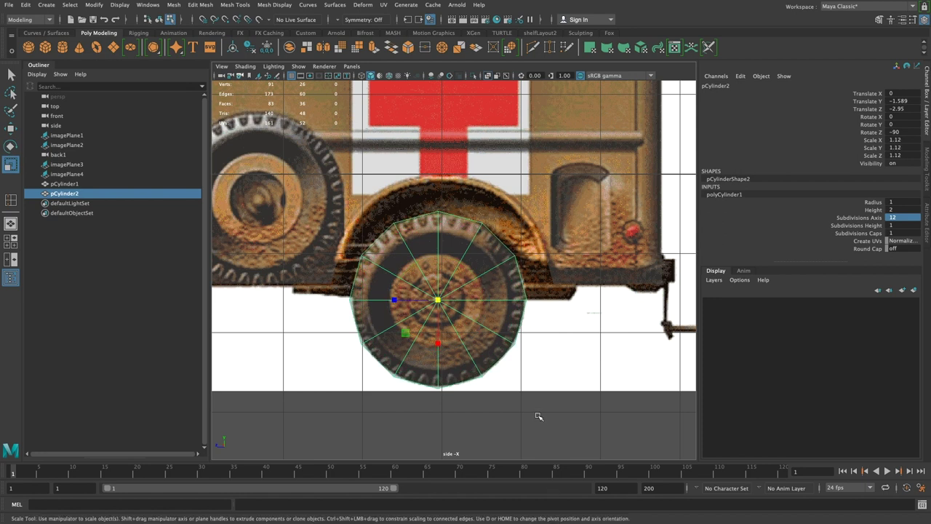
Shift the wheel cylinder outward to Translate X 1.896, thin it to Scale Y 0.302, and trim Scale X and Z to 1.096
key(space)
key(space)
scroll(454, 291, down, 5)
scroll(557, 426, up, 4)
drag(455, 345, 534, 345)
key(w)
key(space)
key(space)
key(r)
drag(440, 301, 446, 302)
Isolate the wheel cylinder in the side and perspective views
click(477, 419)
click(461, 212)
click(485, 276)
shift+right_click(485, 276)
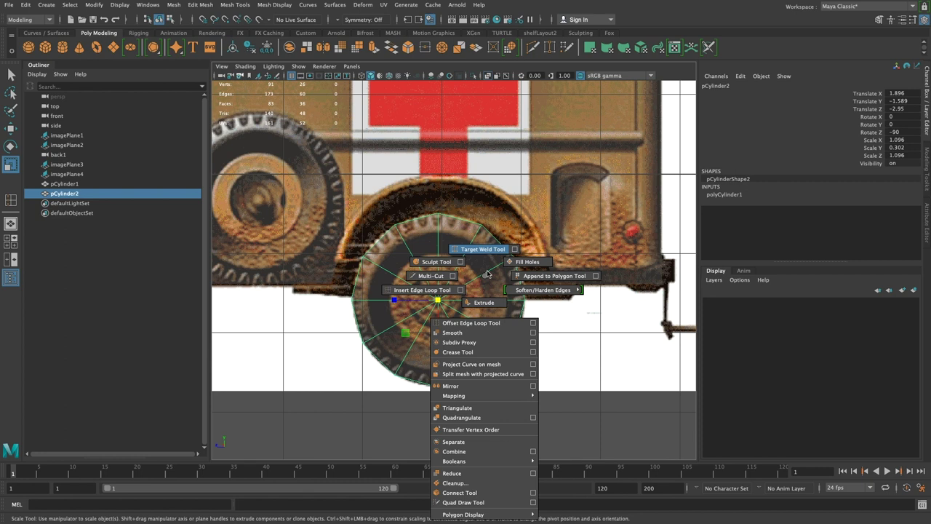
right_click(480, 280)
right_drag(479, 283, 481, 233)
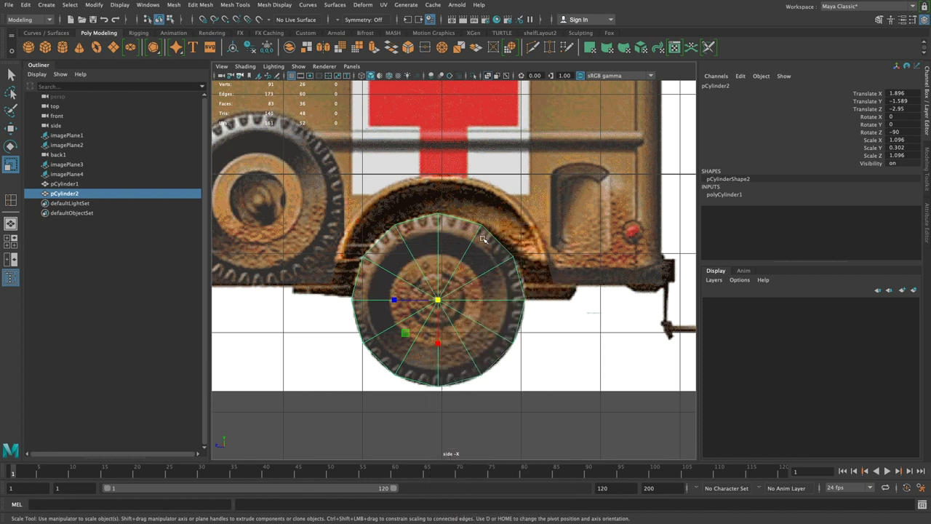
key(ctrl+1)
alt+right_drag(537, 294, 512, 185)
key(space)
key(space)
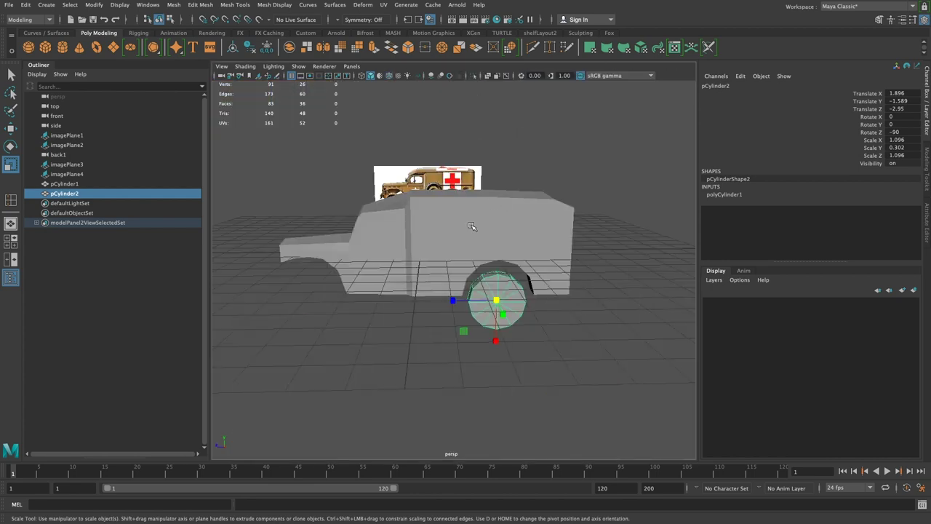
key(ctrl+1)
alt+drag(470, 227, 524, 267)
alt+right_drag(524, 266, 638, 341)
alt+middle_drag(633, 334, 378, 312)
alt+right_drag(473, 284, 426, 283)
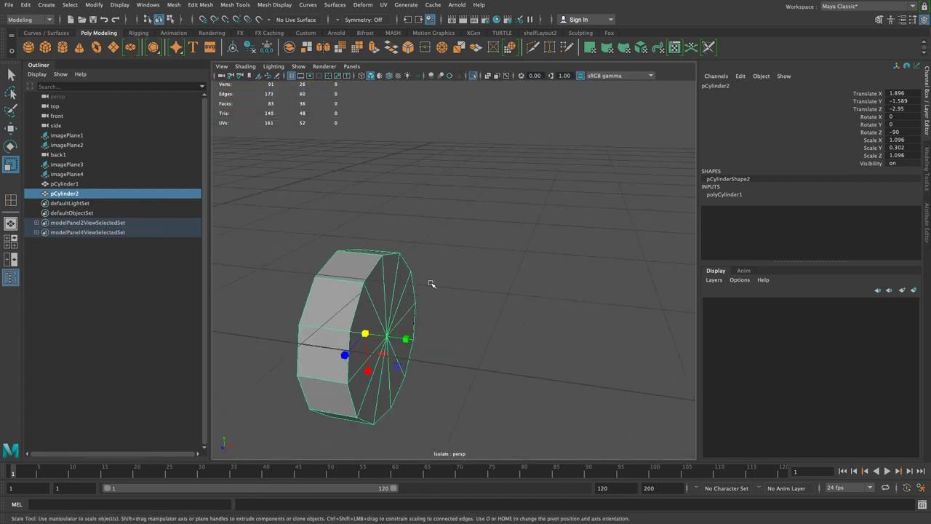
alt+middle_drag(425, 283, 499, 269)
Try to insert an edge loop around the middle of the wheel's tread surface
click(10, 200)
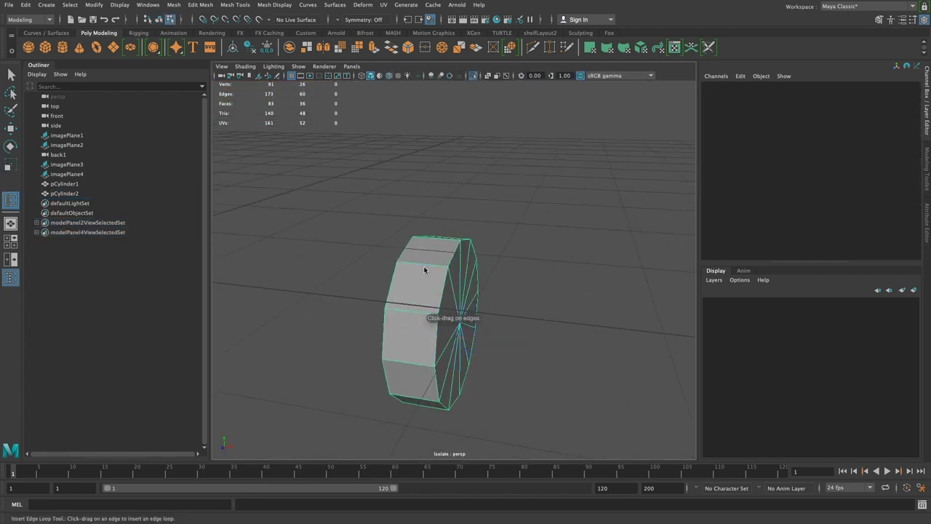
click(424, 272)
alt+drag(712, 278, 617, 272)
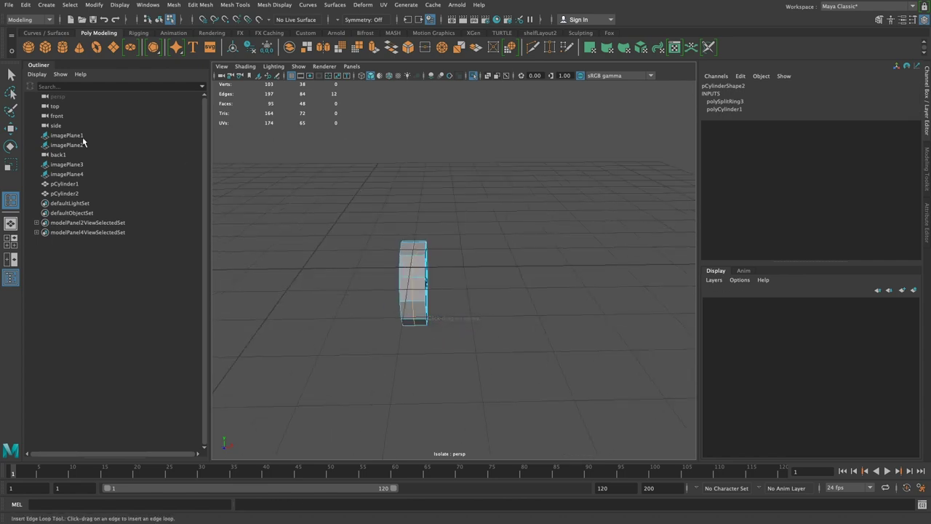
click(11, 74)
alt+drag(387, 303, 345, 305)
alt+middle_drag(344, 306, 290, 294)
key(ctrl+z)
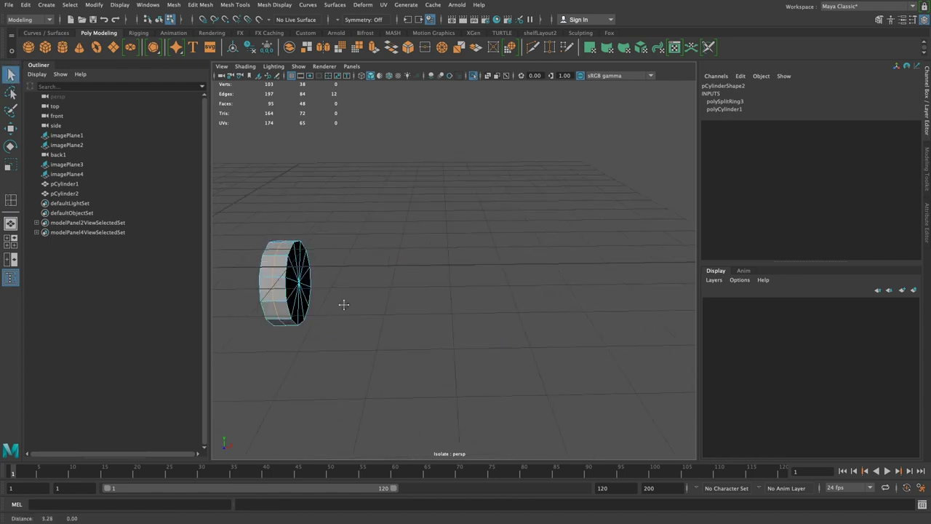
Switch the wheel cylinder to face selection with its outer cap facing the view
click(396, 292)
alt+drag(397, 292, 312, 280)
alt+middle_drag(312, 280, 357, 236)
alt+right_drag(356, 237, 373, 278)
right_drag(402, 235, 402, 267)
alt+right_drag(487, 251, 419, 251)
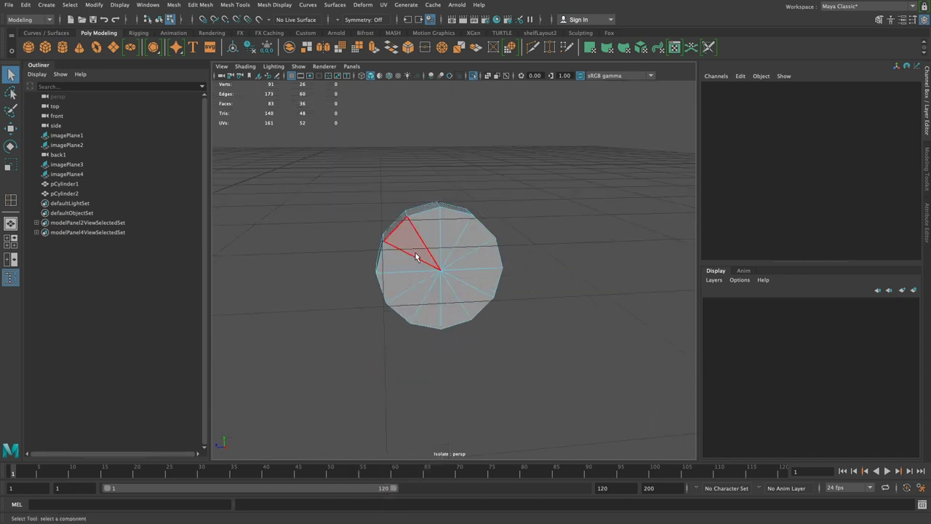
click(413, 256)
shift+click(416, 249)
shift+click(429, 240)
shift+click(446, 241)
drag(460, 252, 483, 288)
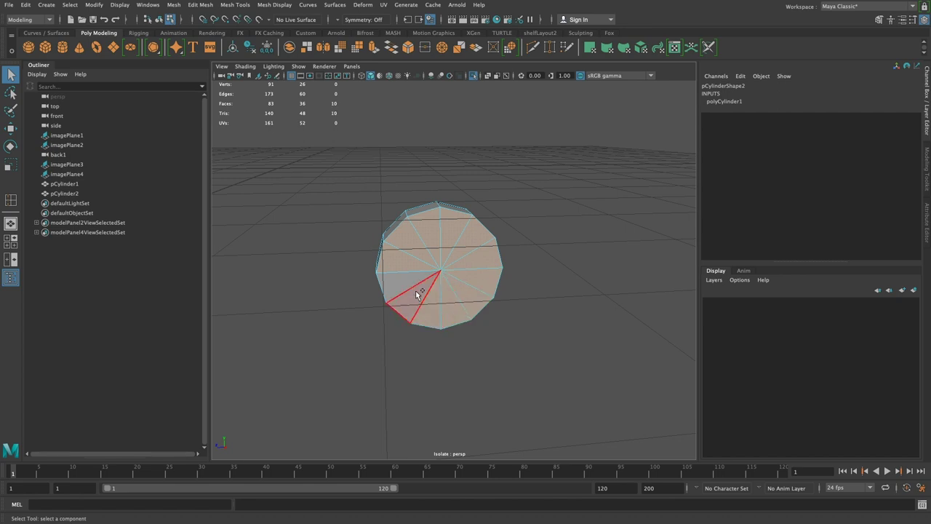
click(534, 265)
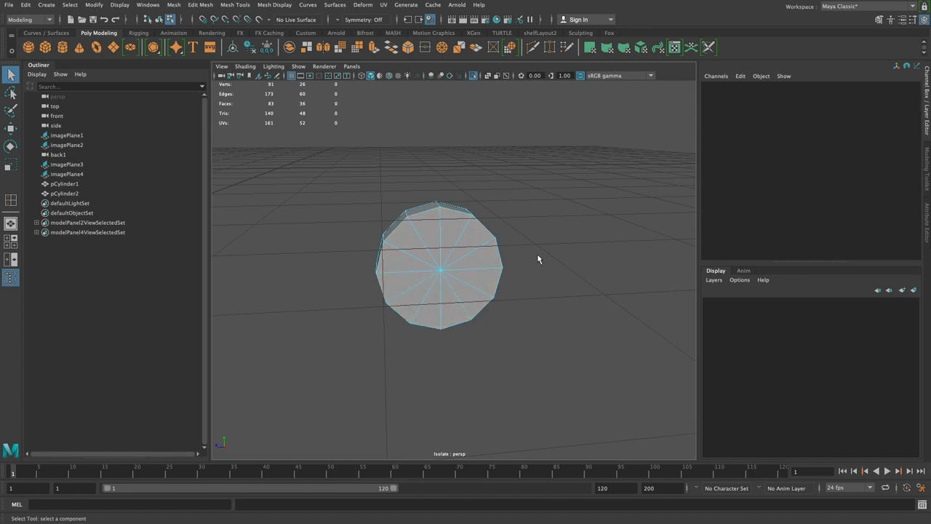
Select all the triangular faces of the wheel's outer cap with the Paint Selection Tool and end the wheel's isolation
click(11, 109)
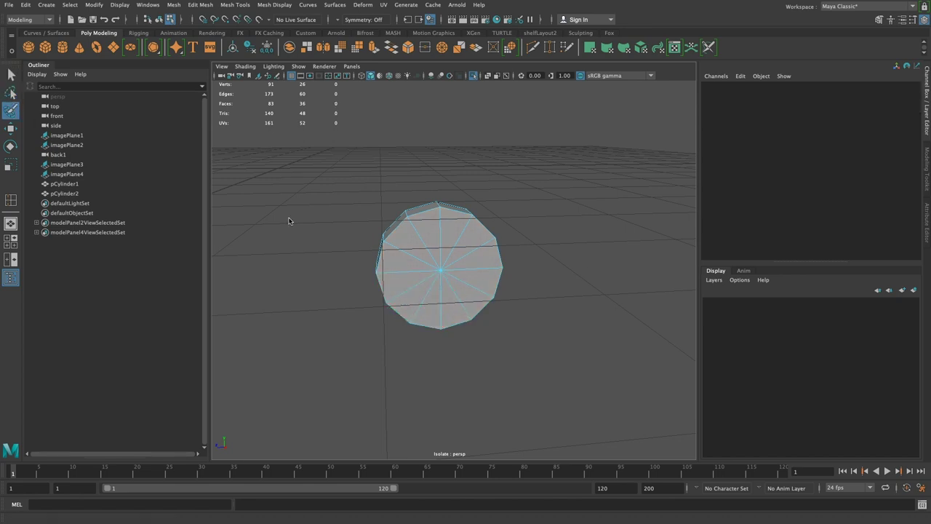
drag(420, 255, 426, 243)
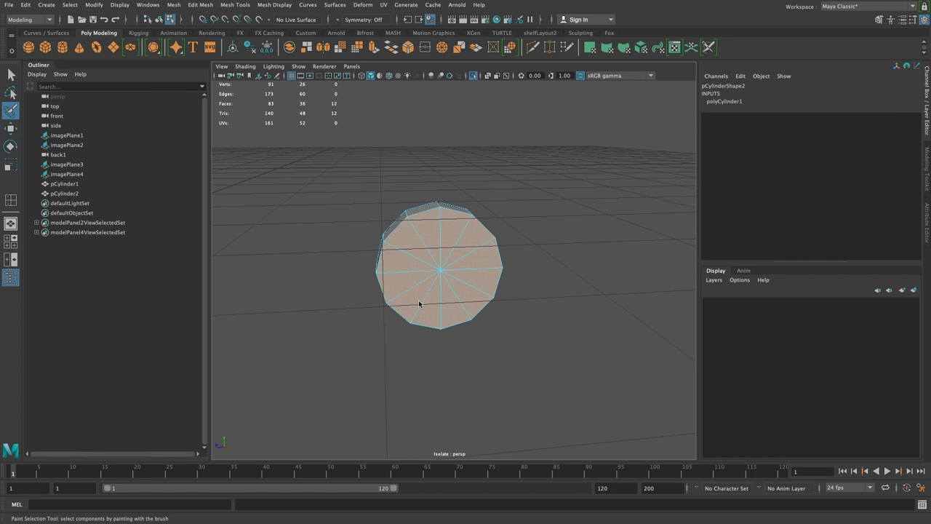
alt+drag(520, 268, 473, 235)
key(ctrl+1)
key(space)
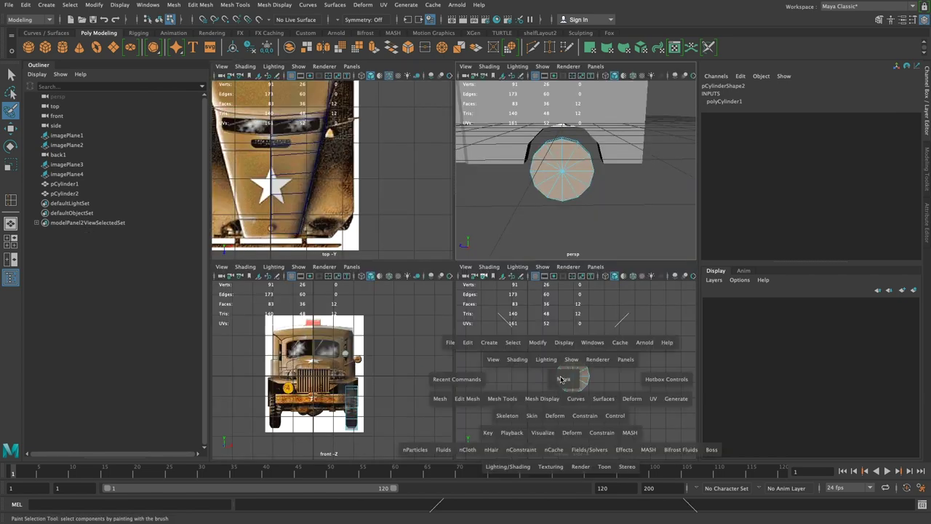
key(space)
key(ctrl+1)
key(f)
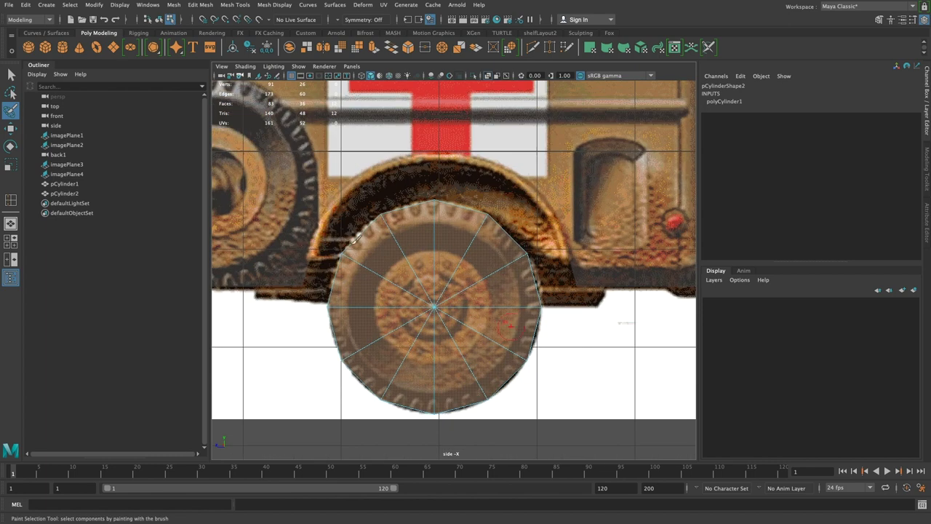
Extrude the wheel's outer cap faces and scale them in to the inner edge of the reference tyre tread
shift+right_drag(413, 275, 397, 304)
key(e)
key(r)
drag(435, 307, 411, 323)
Extrude the selected cap faces again and scale them down to the outline of the reference wheel rim
key(ctrl+e)
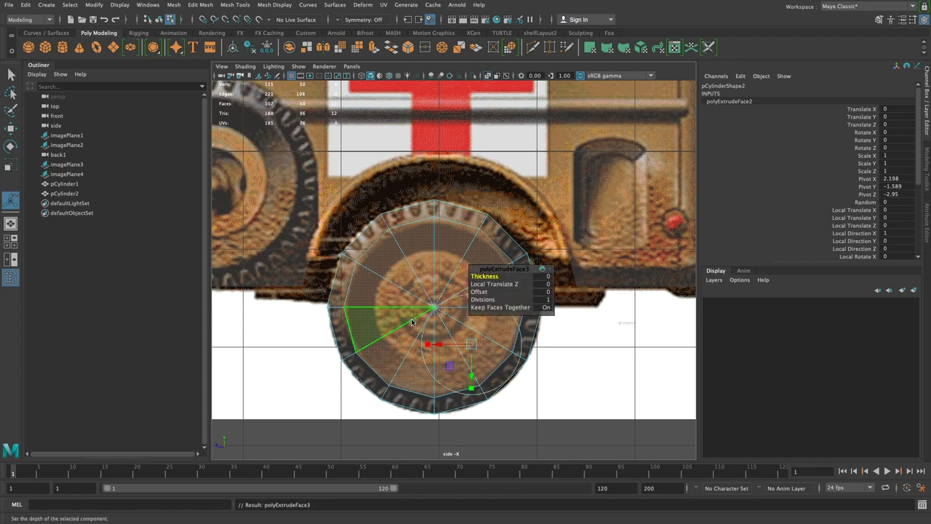
key(e)
key(r)
drag(435, 308, 391, 321)
Push the rim faces inward along X to recess the wheel's centre
key(space)
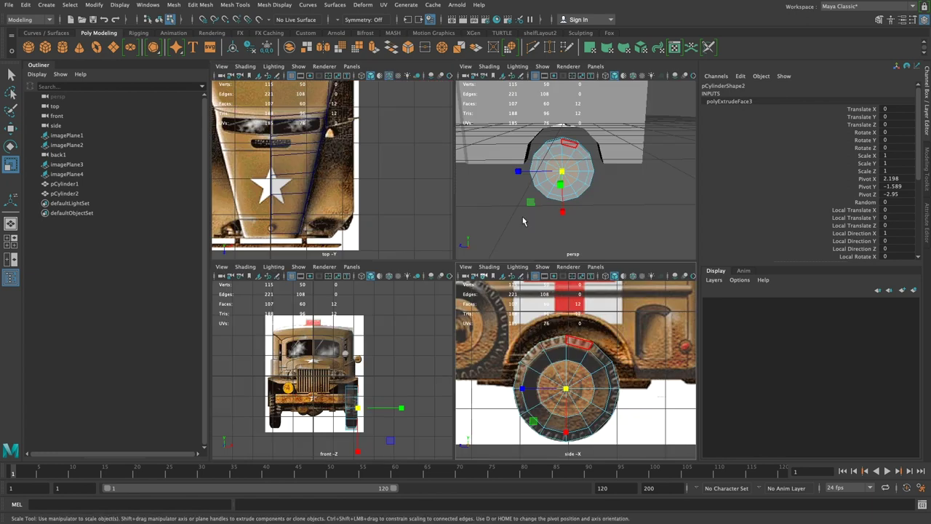
key(space)
alt+drag(385, 195, 476, 250)
key(w)
alt+drag(492, 310, 517, 285)
key(4)
key(5)
alt+drag(475, 255, 387, 277)
Extrude the recessed rim faces and scale them down to the size of the reference hub
key(space)
key(space)
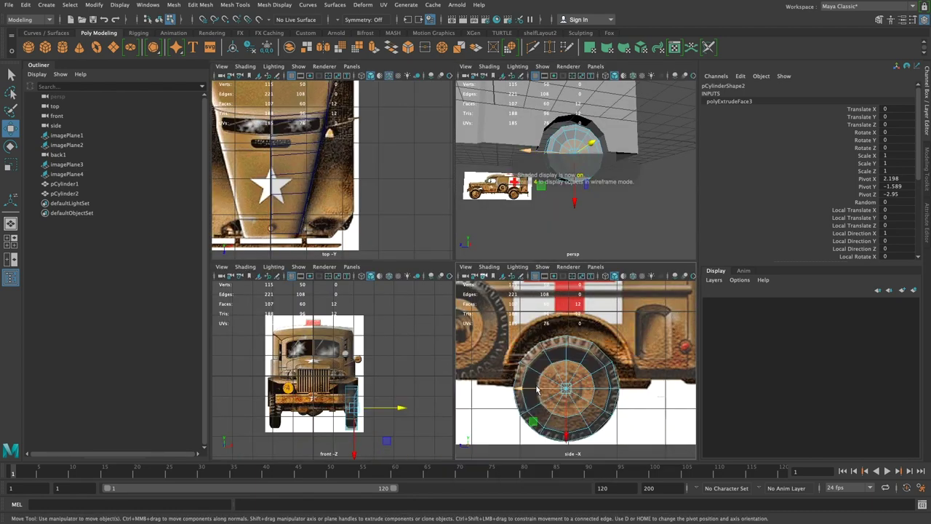
key(ctrl+e)
key(r)
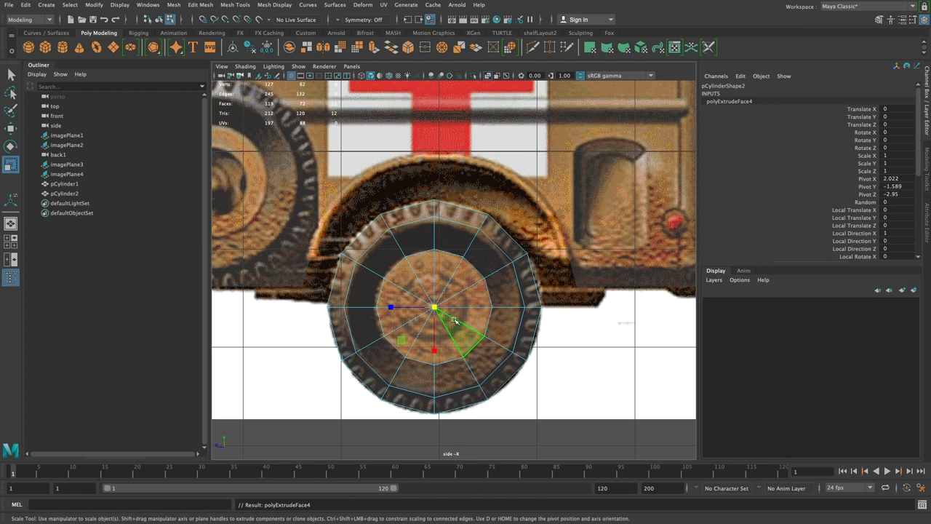
drag(402, 340, 413, 333)
Extrude the hub faces outward with a Local Translate Z of about 0.101 and scale them down slightly
key(ctrl+e)
key(space)
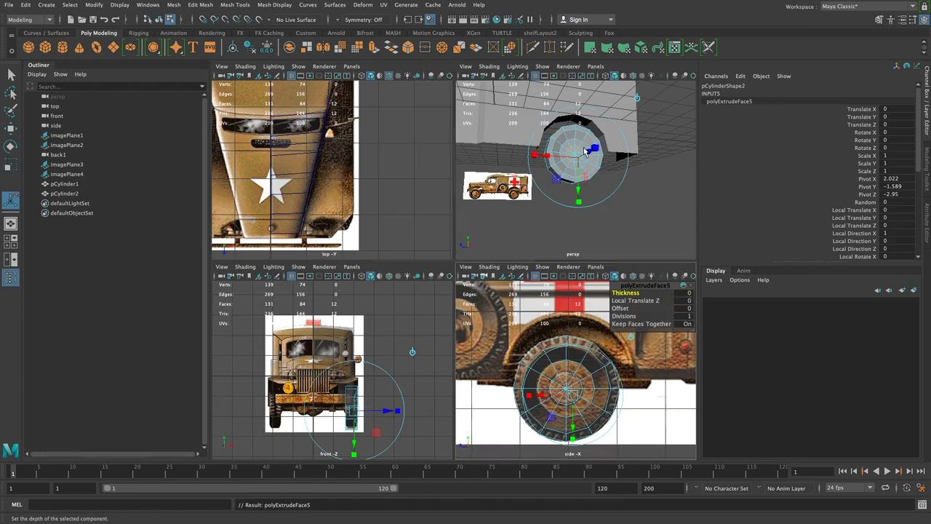
key(space)
alt+drag(477, 231, 485, 262)
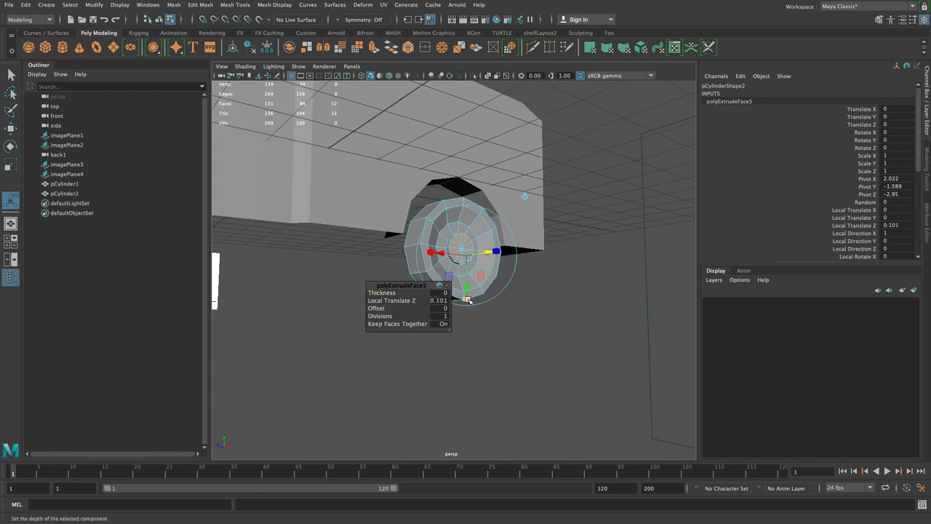
click(452, 276)
alt+drag(565, 344, 560, 342)
key(w)
key(e)
key(r)
drag(436, 280, 442, 277)
Examine the wheel's fit in the rear arch from several angles in object mode
click(598, 318)
alt+drag(599, 318, 544, 260)
key(F8)
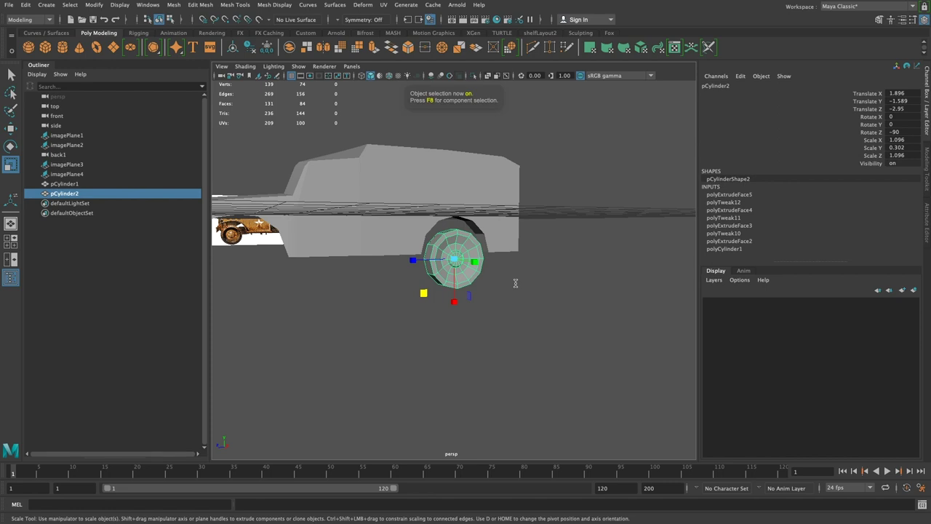
click(510, 290)
alt+drag(407, 195, 607, 240)
click(324, 235)
alt+drag(325, 234, 444, 355)
alt+right_drag(444, 354, 455, 260)
Delete every other spoke edge on the wheel's outer hub face, leaving six spokes
click(378, 332)
click(466, 263)
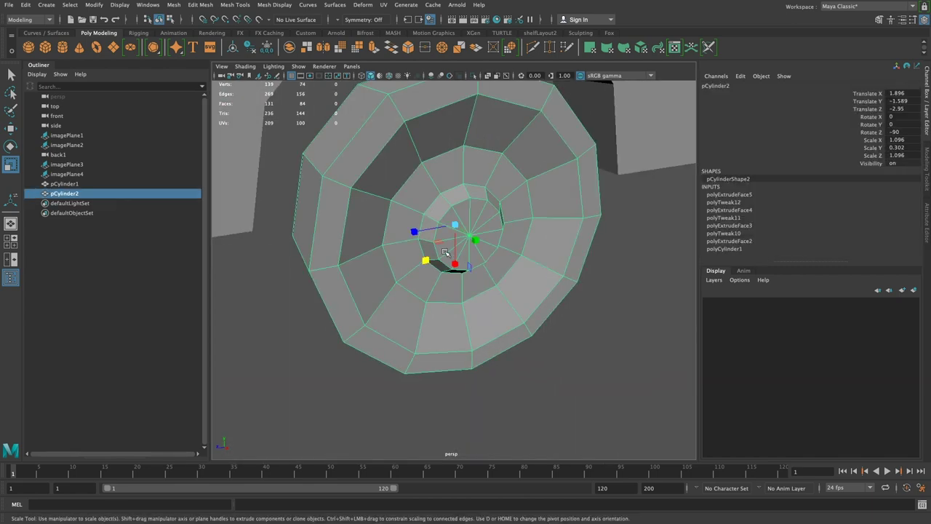
alt+drag(470, 264, 432, 245)
alt+right_drag(432, 245, 437, 161)
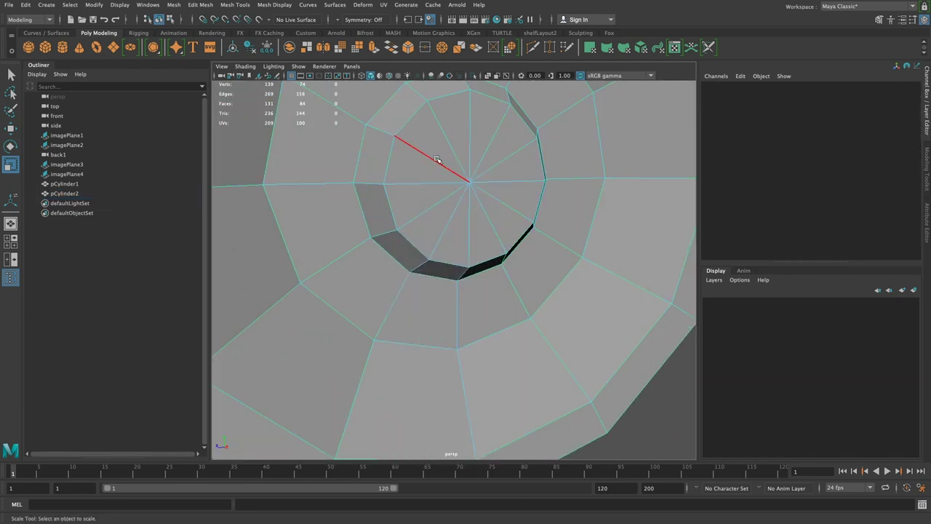
click(436, 162)
shift+click(470, 131)
shift+click(515, 150)
shift+click(526, 199)
shift+click(440, 240)
shift+click(423, 218)
key(Delete)
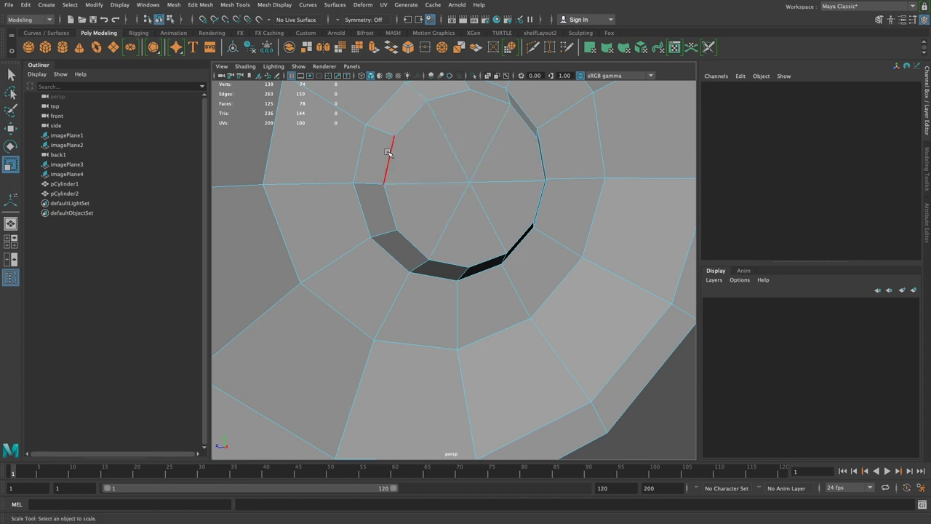
Delete every other spoke edge on the wheel's back cap, and return to object mode with nothing selected
alt+drag(531, 270, 599, 237)
alt+drag(332, 247, 417, 248)
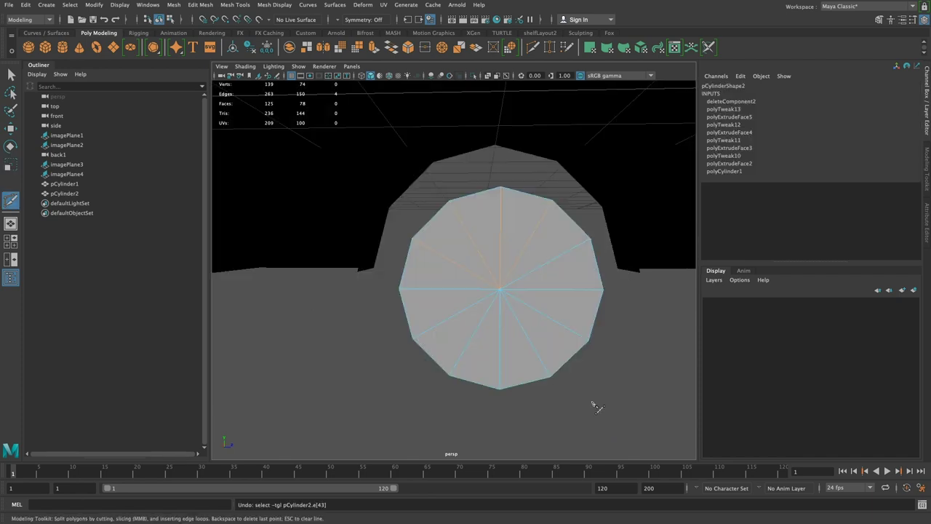
click(592, 403)
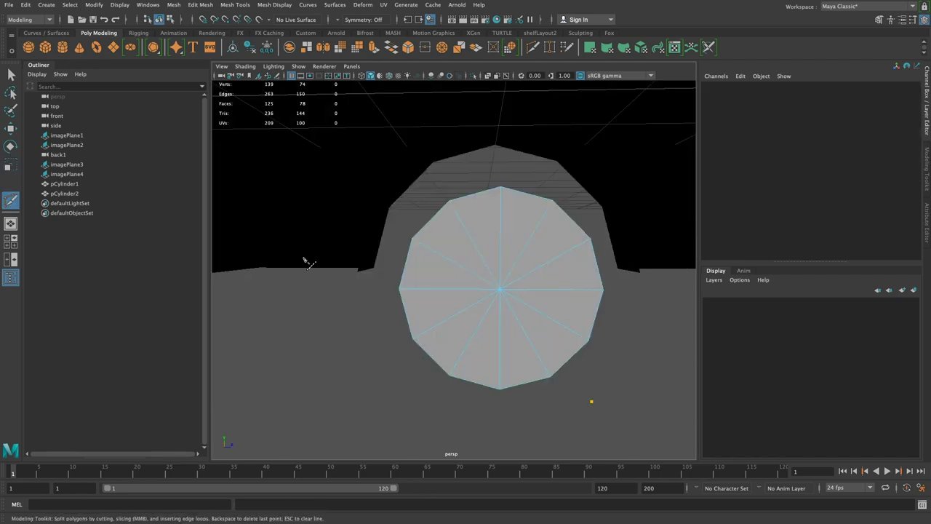
key(q)
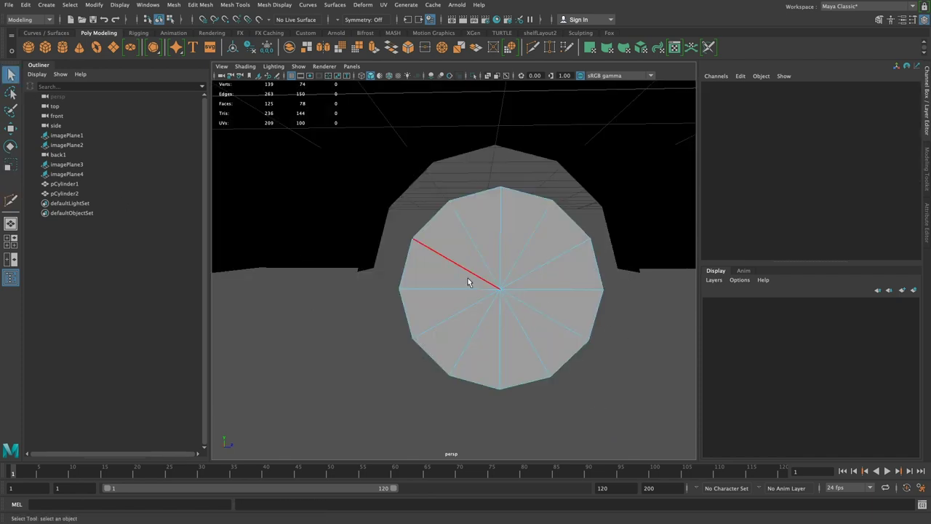
click(469, 283)
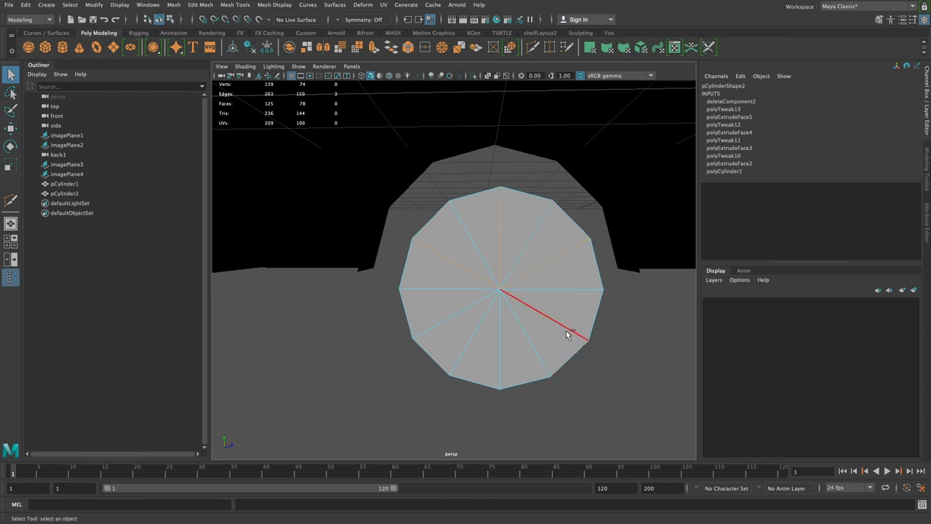
key(Delete)
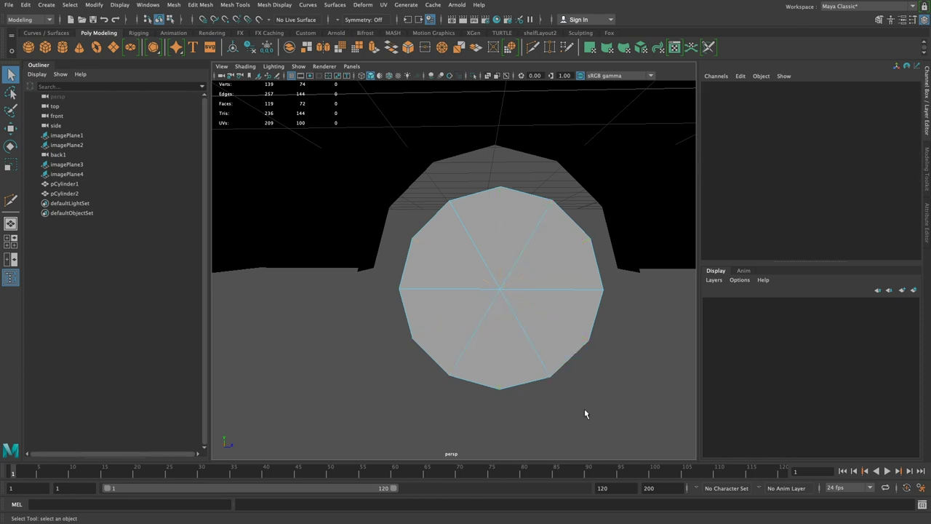
alt+drag(685, 390, 737, 387)
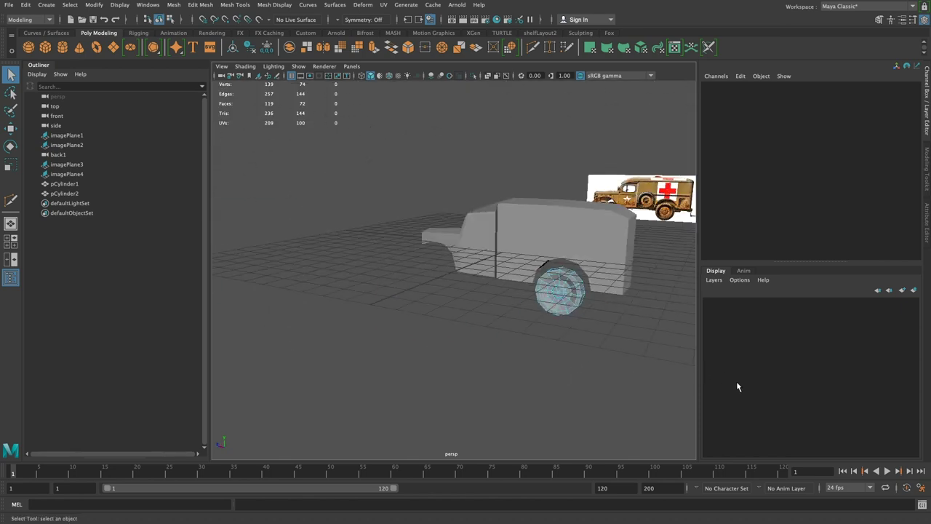
key(F8)
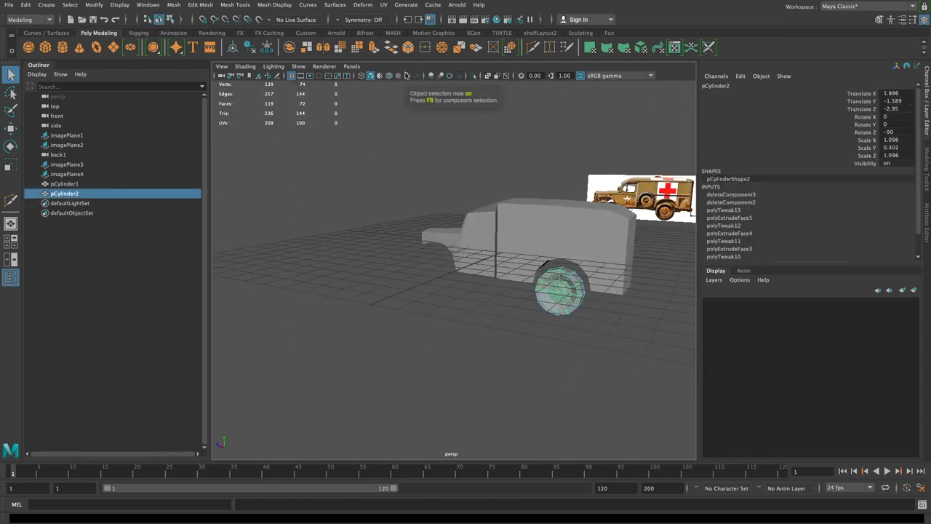
click(369, 391)
alt+drag(368, 391, 458, 306)
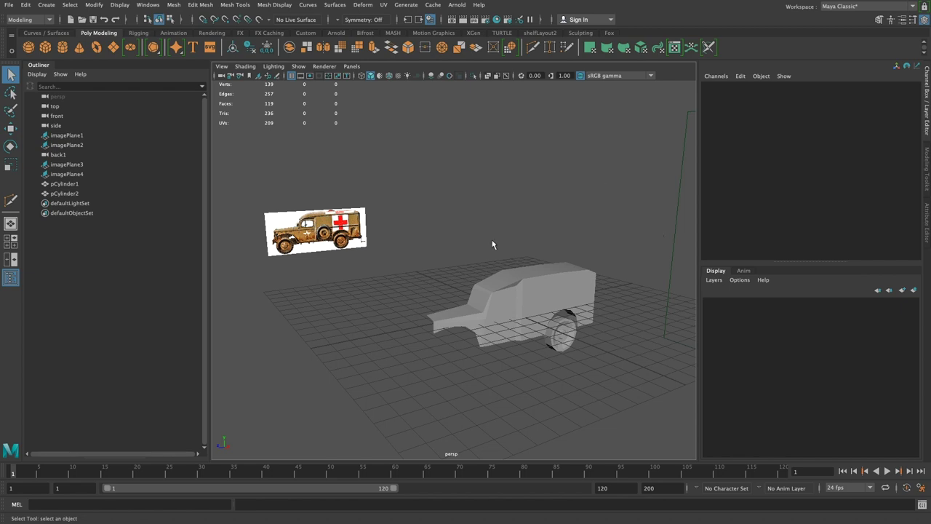
alt+drag(516, 277, 395, 263)
alt+right_drag(394, 264, 463, 312)
alt+middle_drag(463, 312, 420, 322)
mouse_move(653, 4)
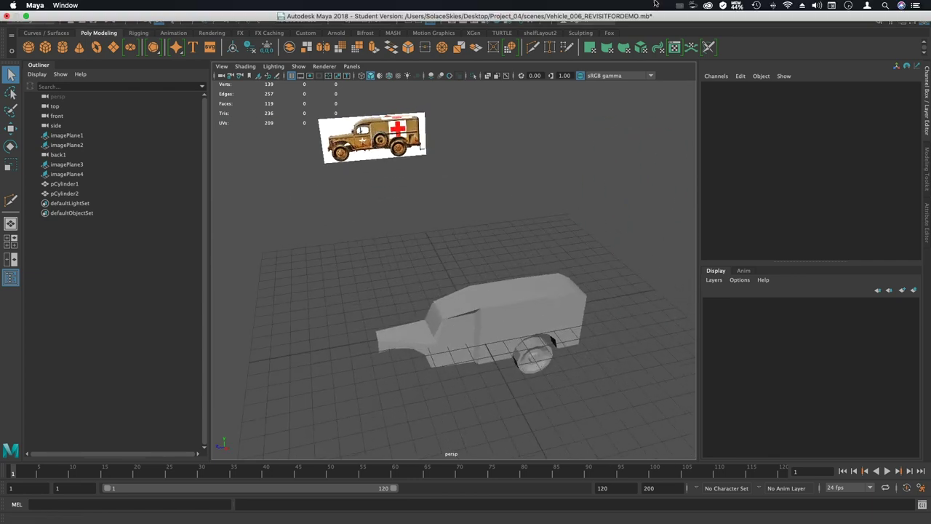